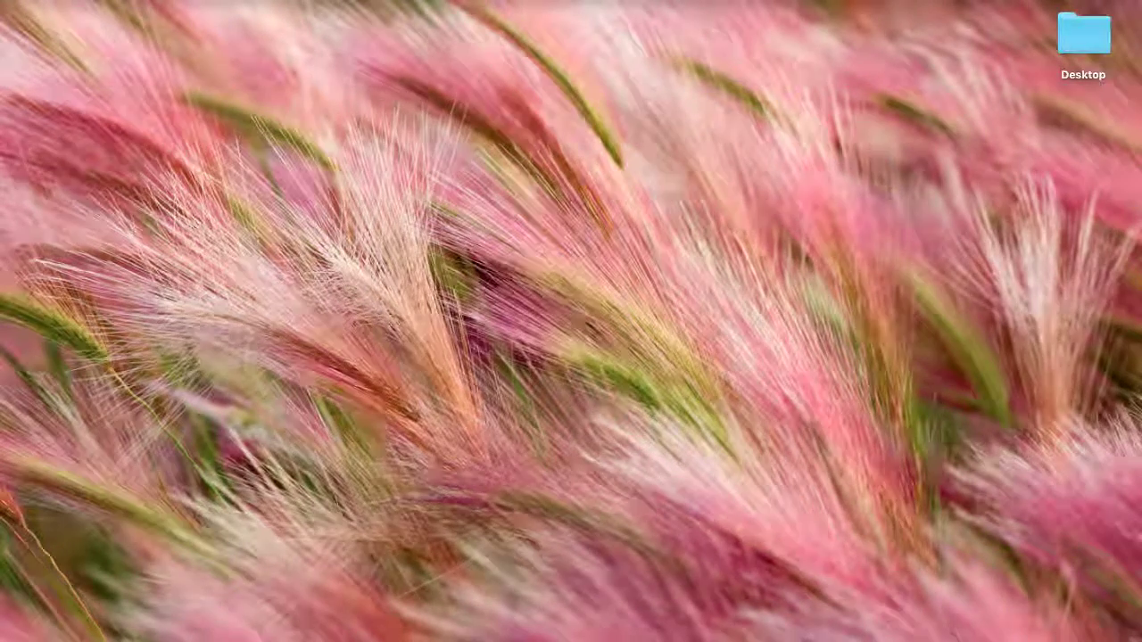
# Step: Dismiss the startup prompts and place a c3745 device, ESW1, on the canvas
pyautogui.click(632, 348)
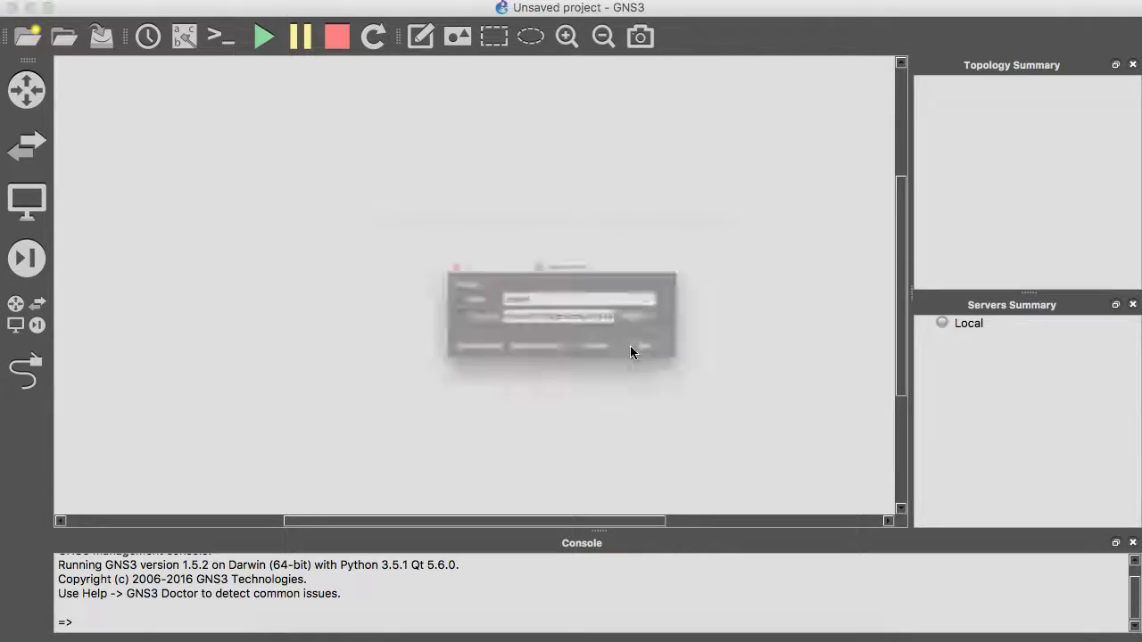
pyautogui.click(619, 367)
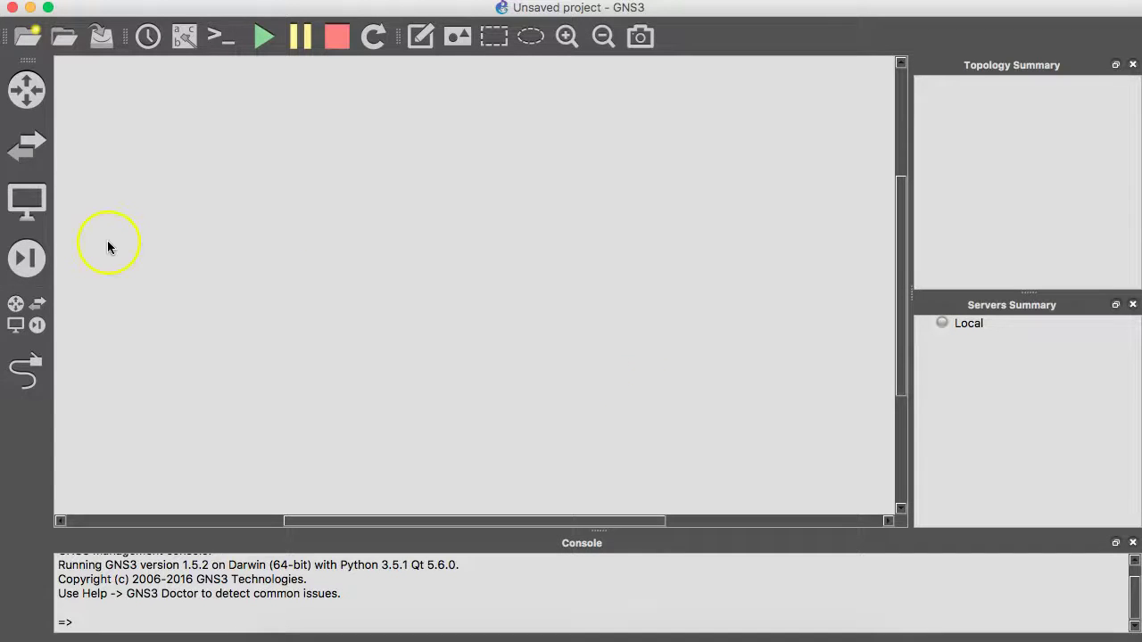
pyautogui.click(38, 308)
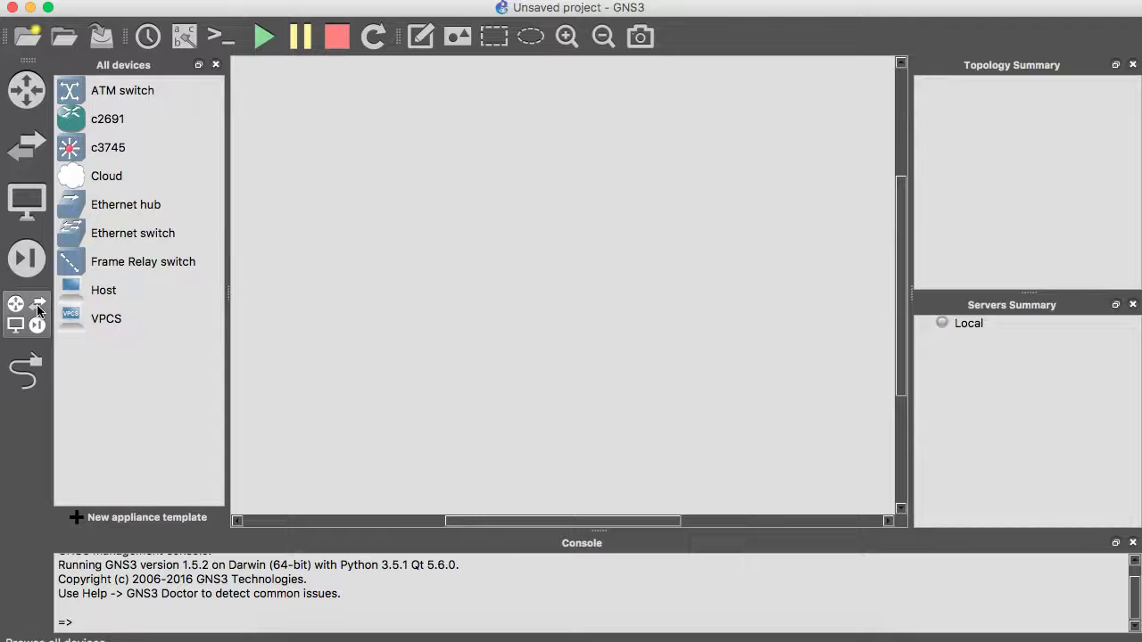
pyautogui.click(72, 155)
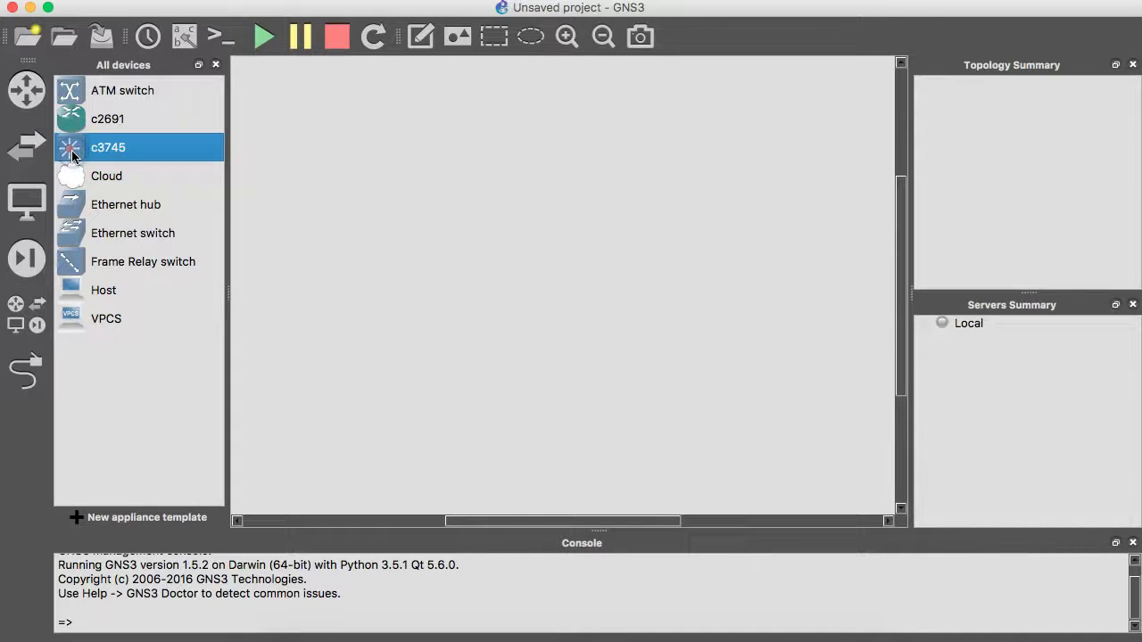
pyautogui.moveTo(71, 154); pyautogui.dragTo(535, 148)
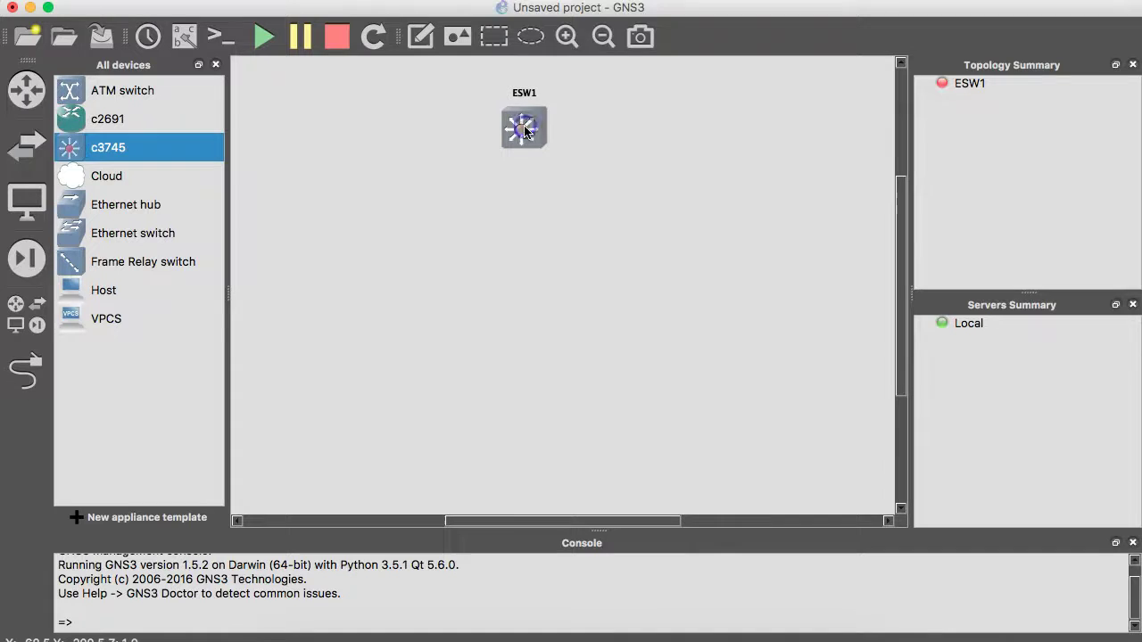
# Step: Add two VPCS hosts, PC1 and PC2, below ESW1
pyautogui.click(87, 329)
pyautogui.moveTo(86, 324); pyautogui.dragTo(434, 335)
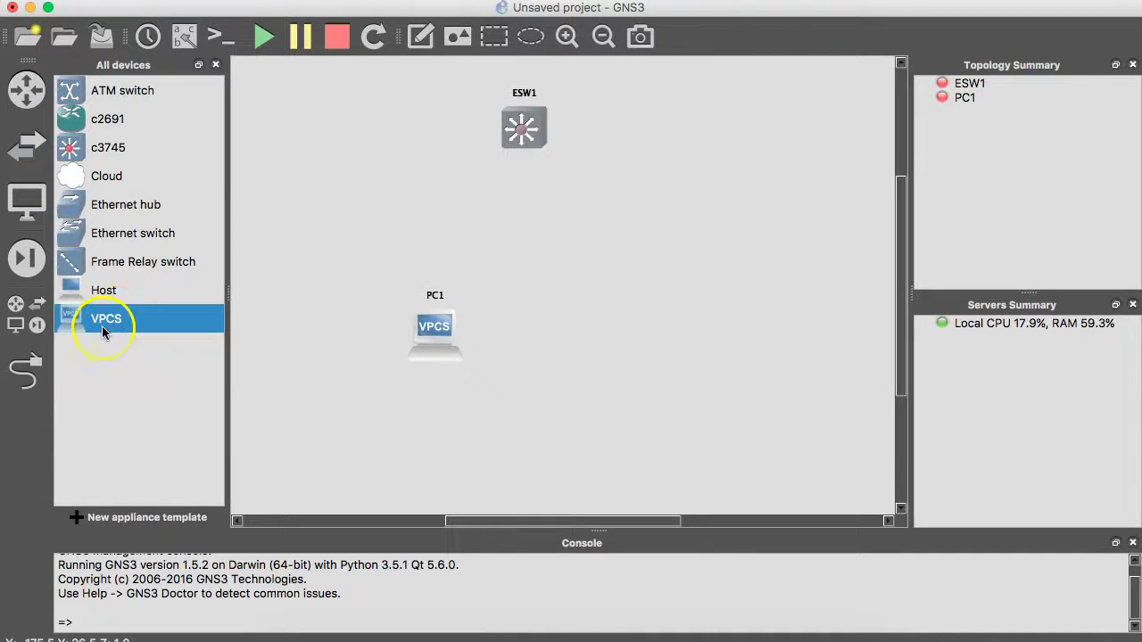
pyautogui.moveTo(102, 326); pyautogui.dragTo(637, 337)
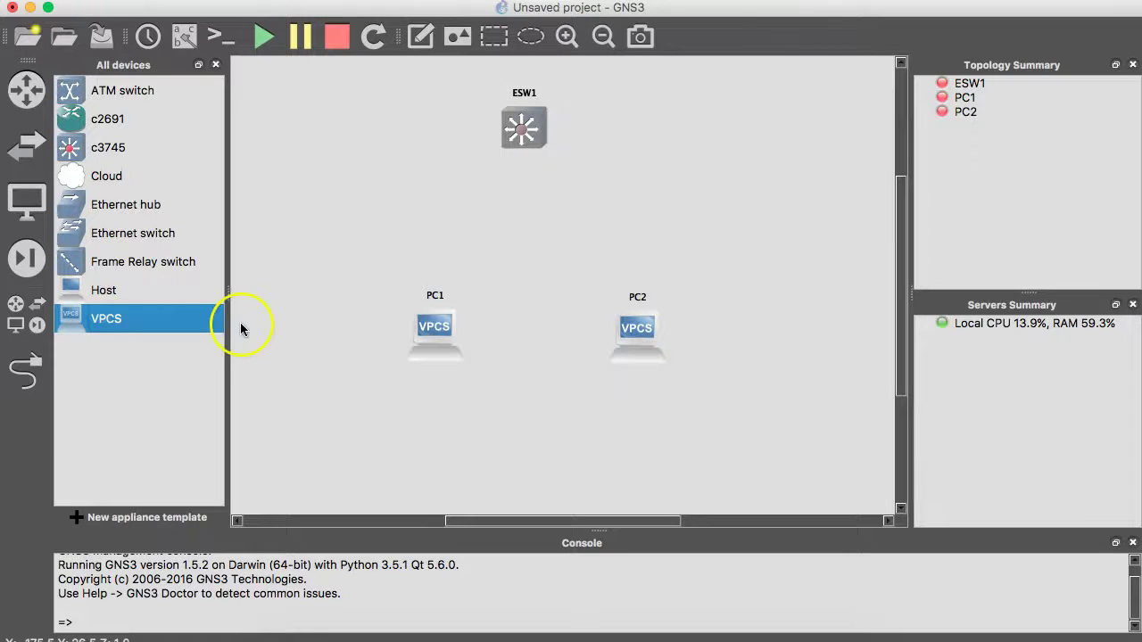
# Step: Link ESW1 FastEthernet1/0 to PC1 Ethernet0 and FastEthernet1/1 to PC2 Ethernet0
pyautogui.click(26, 373)
pyautogui.click(514, 144)
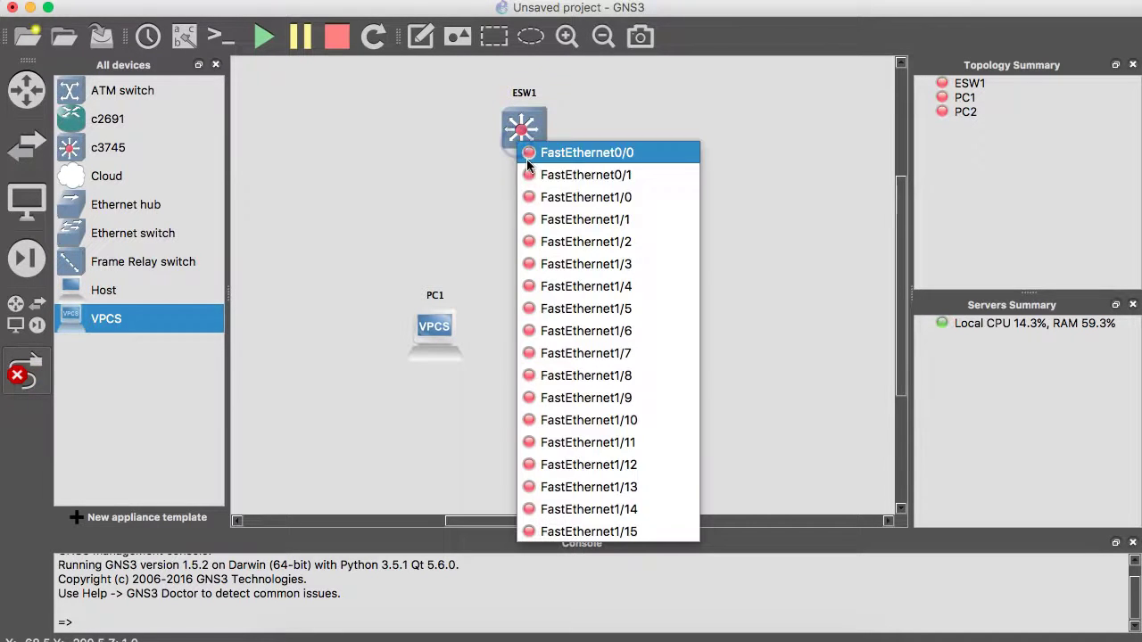
pyautogui.click(581, 197)
pyautogui.click(439, 329)
pyautogui.click(528, 143)
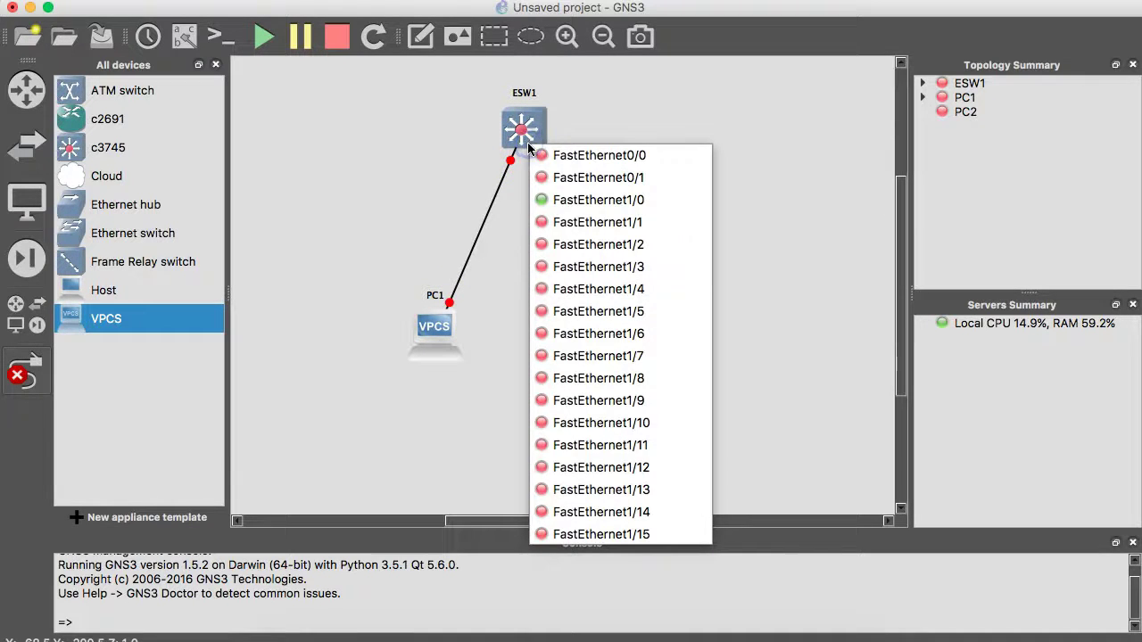
pyautogui.click(597, 223)
pyautogui.click(652, 340)
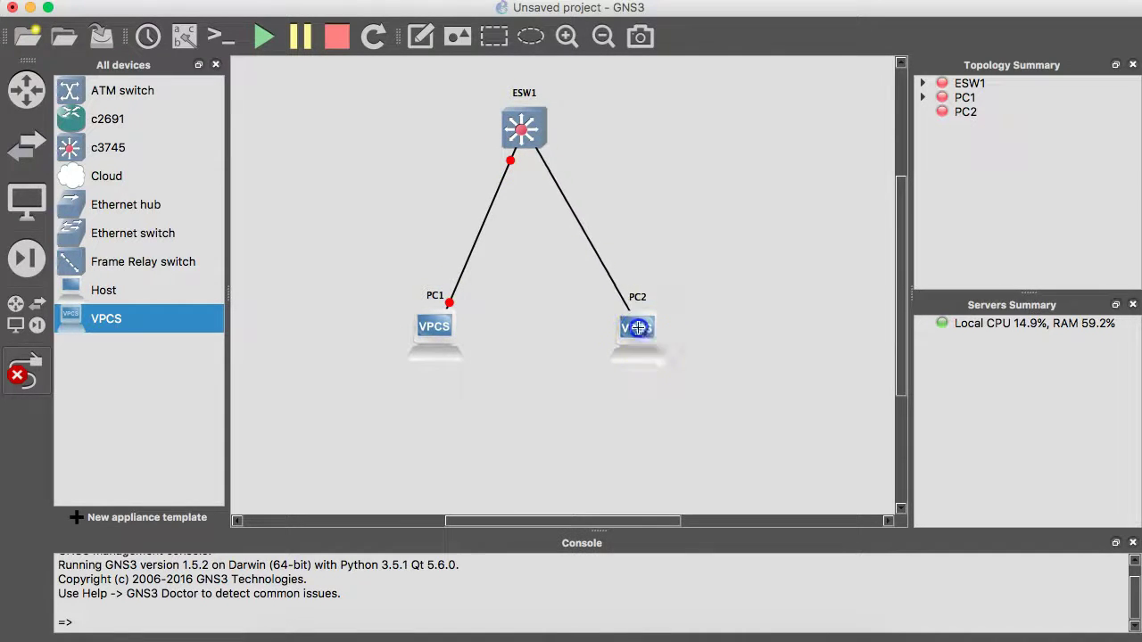
pyautogui.click(671, 341)
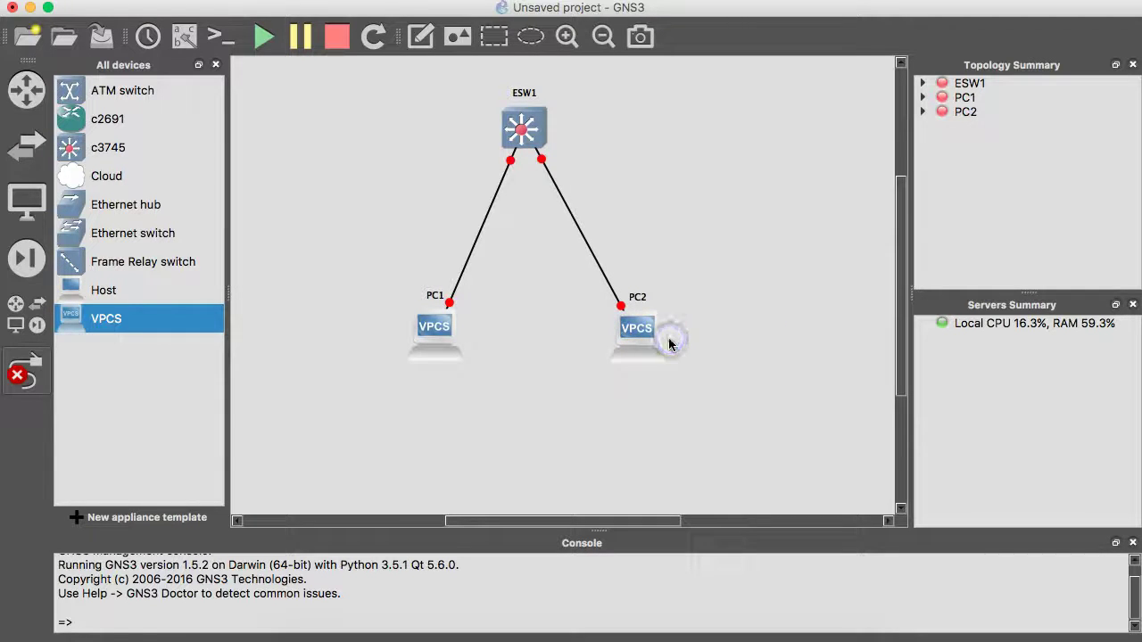
pyautogui.click(521, 129)
pyautogui.press('Escape')
# Step: Rearrange ESW1, PC1 and PC2 into a neat triangle
pyautogui.moveTo(521, 129); pyautogui.dragTo(533, 118)
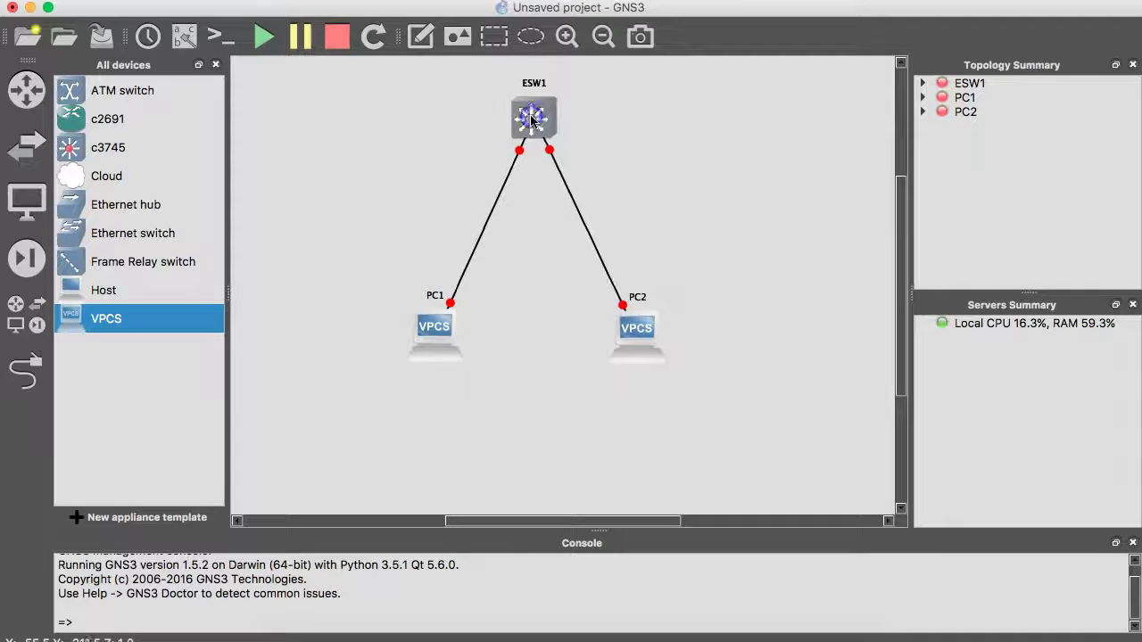
pyautogui.moveTo(432, 328); pyautogui.dragTo(383, 336)
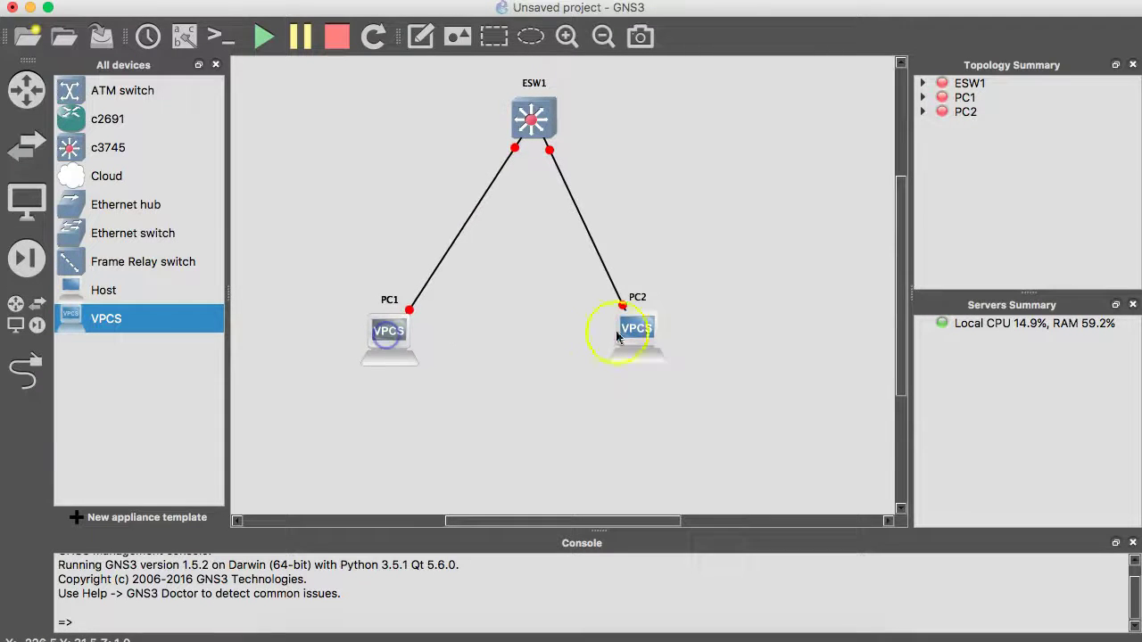
pyautogui.moveTo(629, 329); pyautogui.dragTo(660, 330)
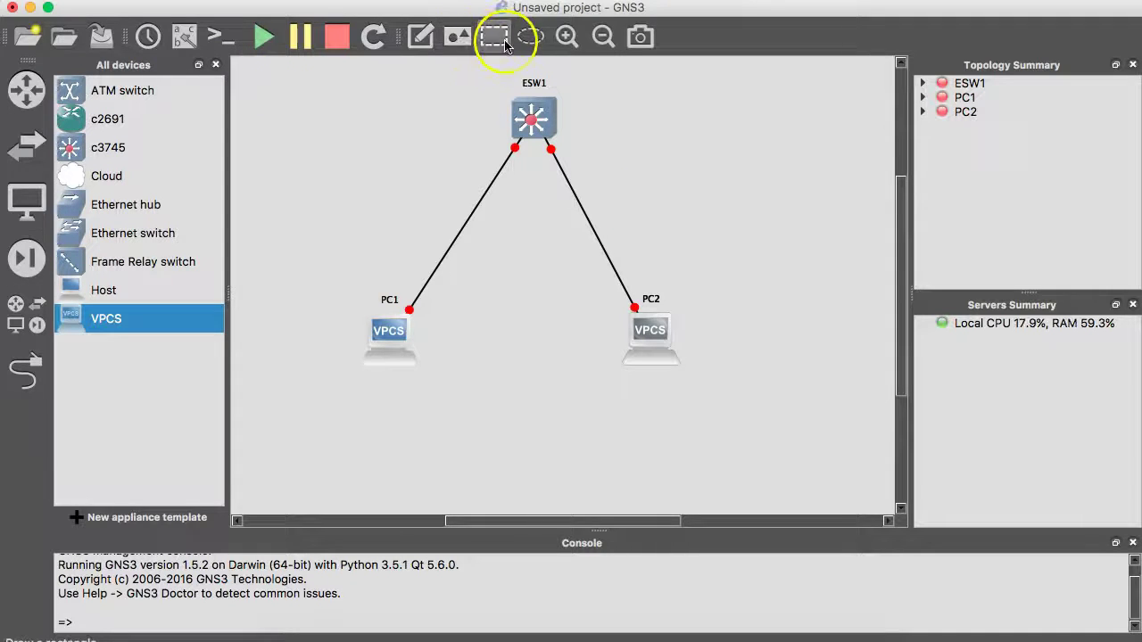
# Step: Add a two-line note 'Vlan 10 / 10.0.0.1/24' beside the PC1 link
pyautogui.click(421, 36)
pyautogui.click(353, 203)
pyautogui.write('Vlan 10')
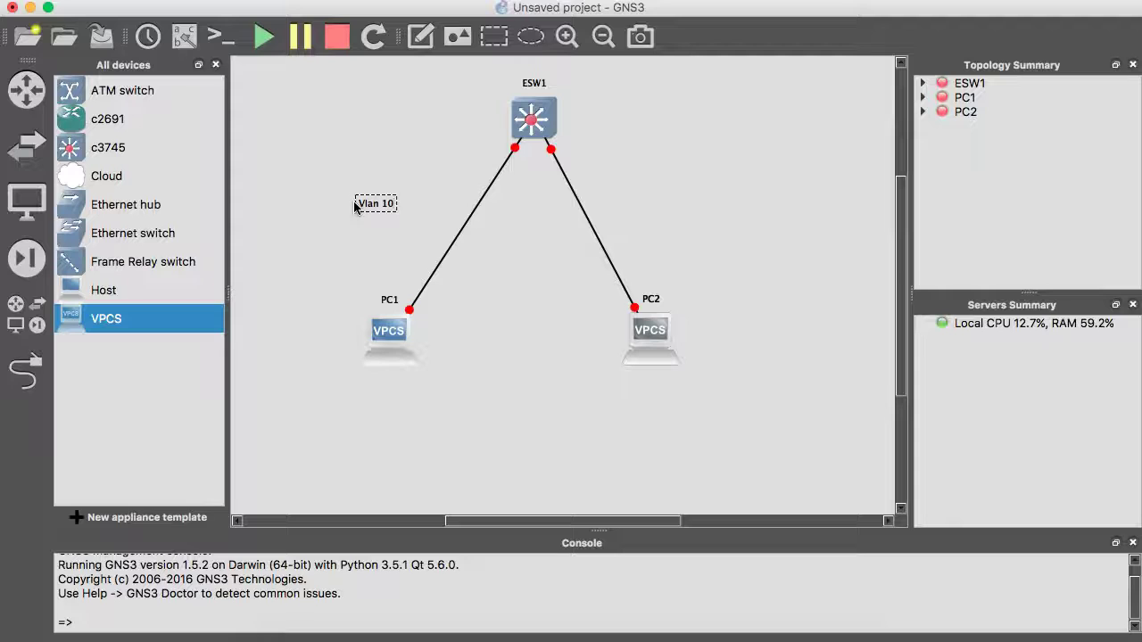
pyautogui.press('Return')
pyautogui.write('10.0.0.1/2')
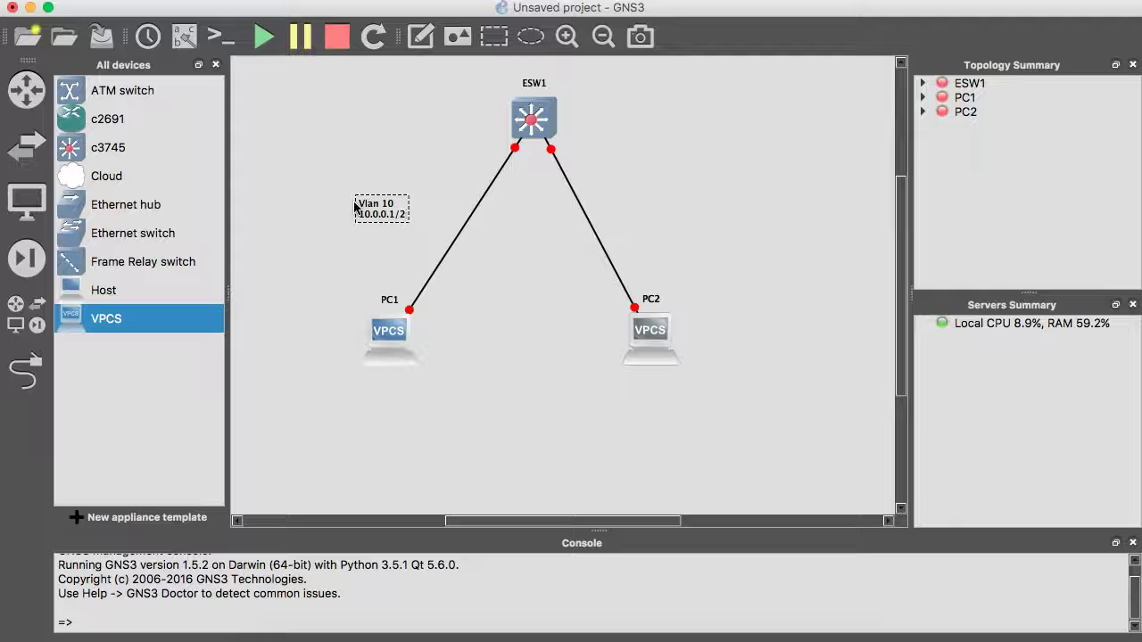
pyautogui.write('4')
pyautogui.click(450, 207)
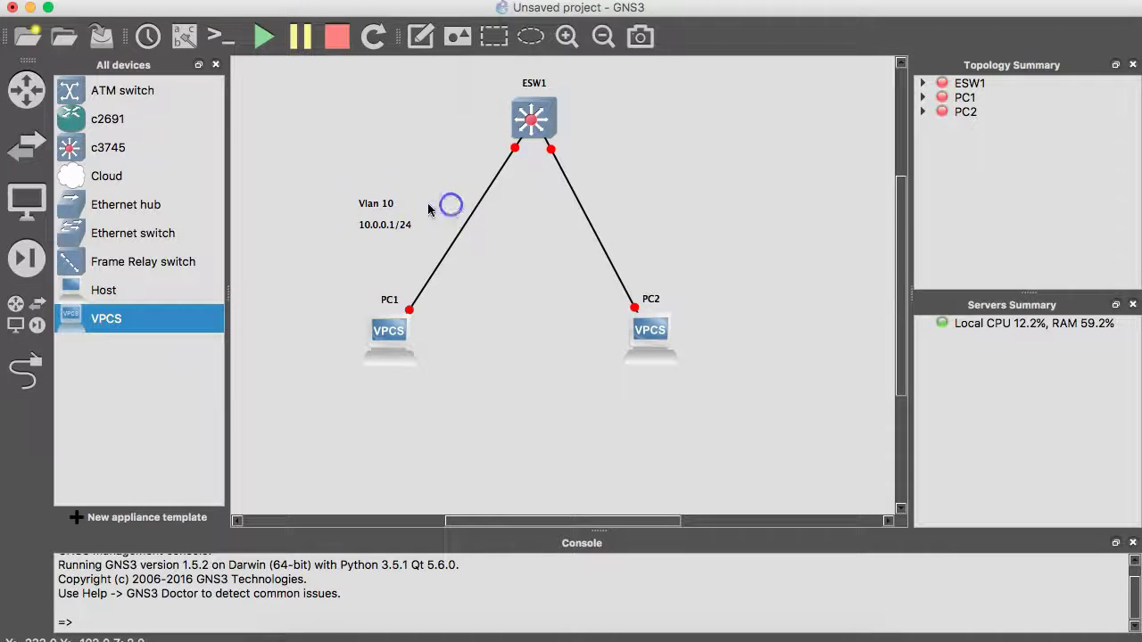
pyautogui.moveTo(378, 207); pyautogui.dragTo(404, 209)
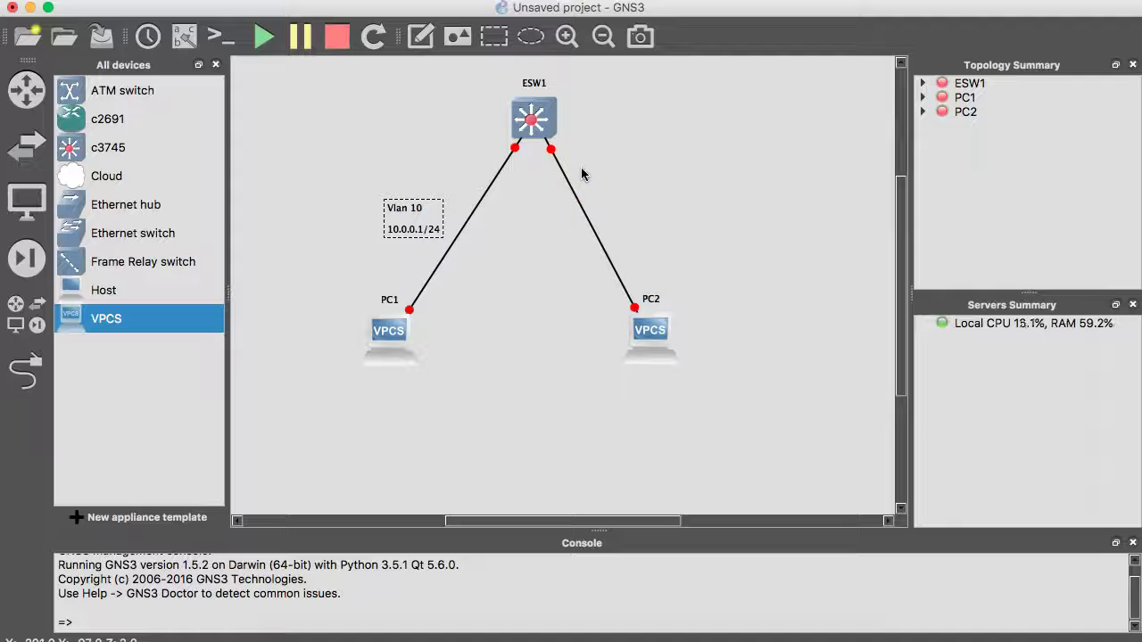
# Step: Add a two-line note 'Vlan 20 / 20.0.0.1/24' beside the PC2 link
pyautogui.click(417, 38)
pyautogui.write('lan 20')
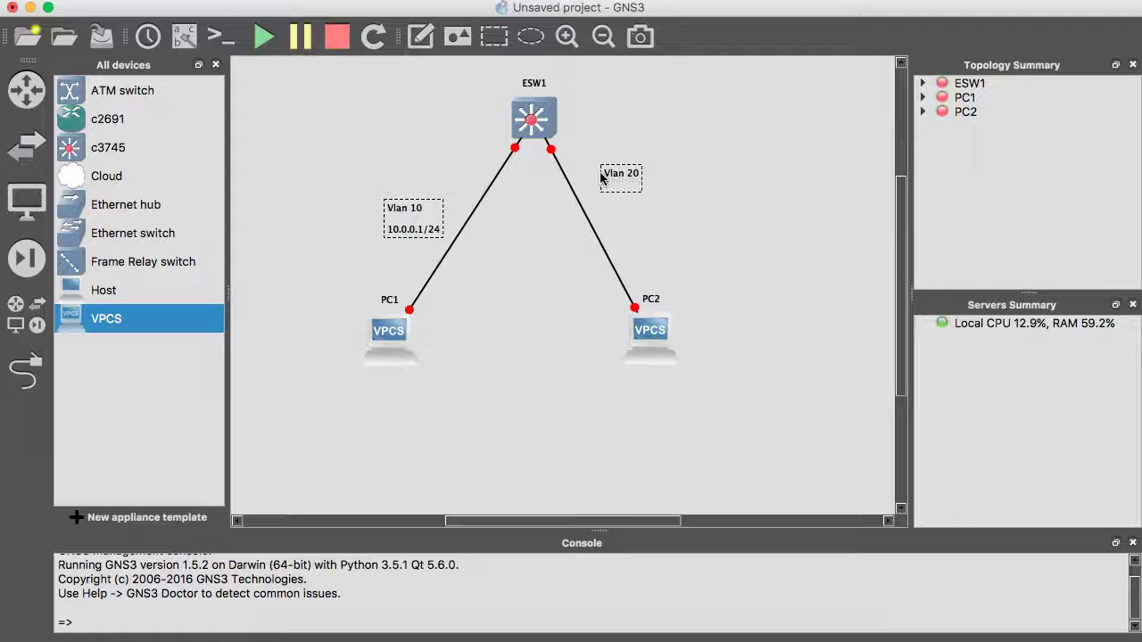
pyautogui.press('Return')
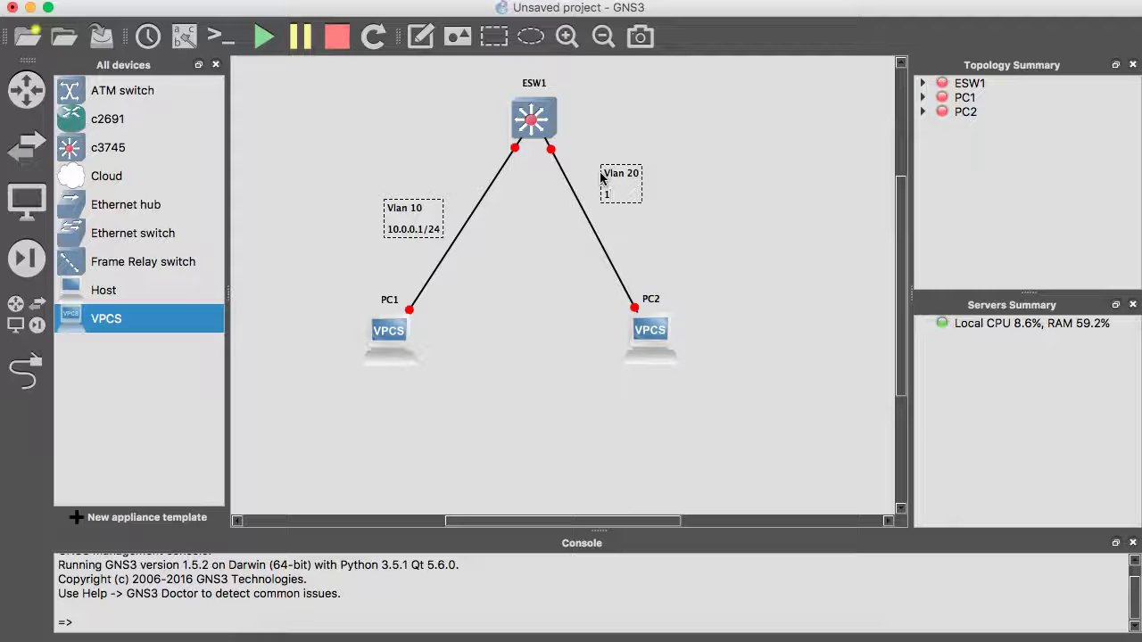
pyautogui.write('20.0.0.1')
pyautogui.moveTo(616, 185); pyautogui.dragTo(649, 208)
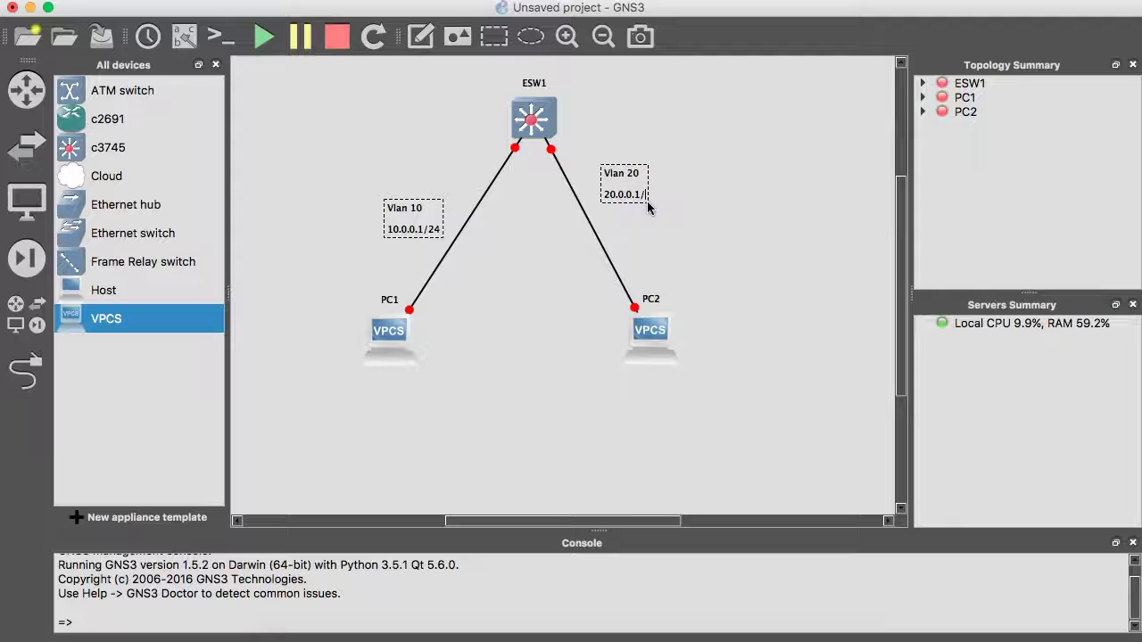
pyautogui.write('24')
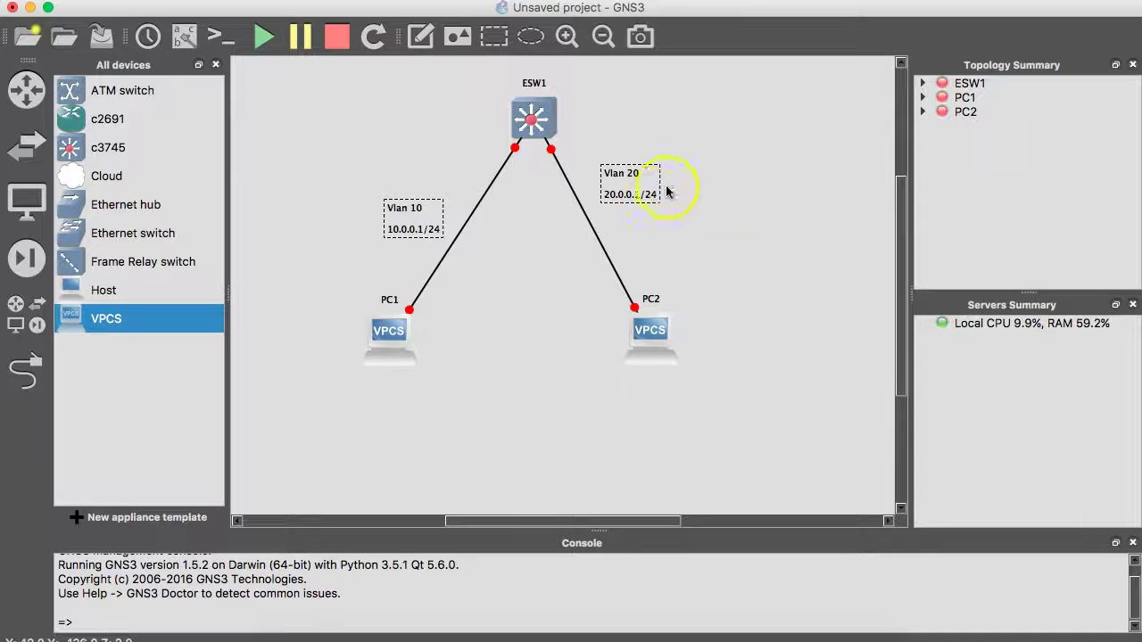
pyautogui.click(716, 179)
pyautogui.moveTo(639, 175); pyautogui.dragTo(644, 203)
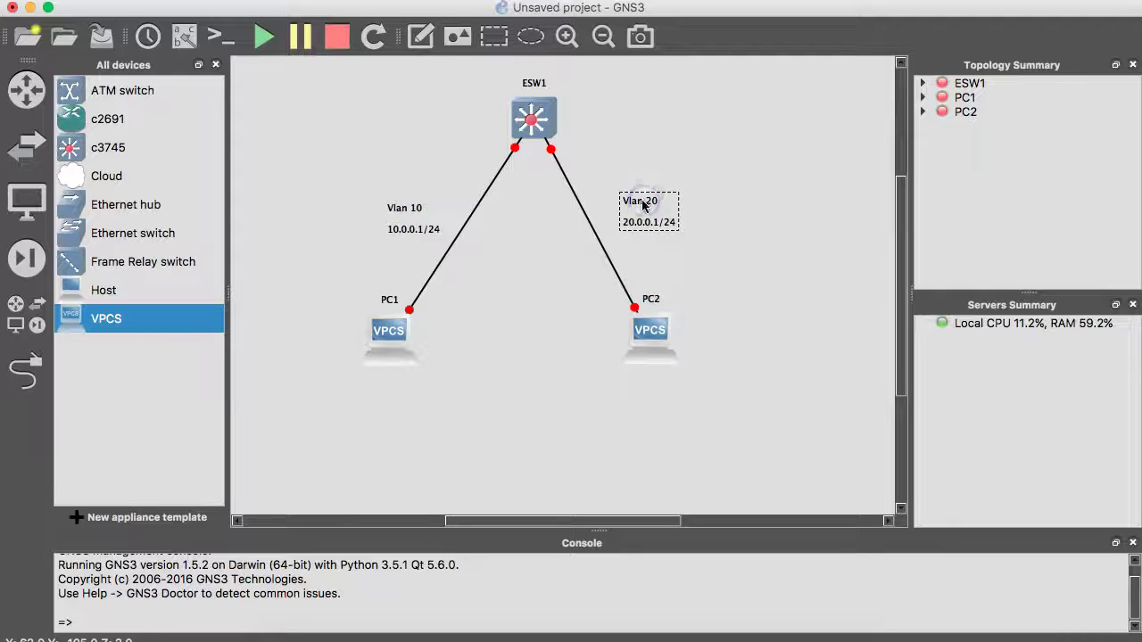
pyautogui.moveTo(644, 203); pyautogui.dragTo(642, 189)
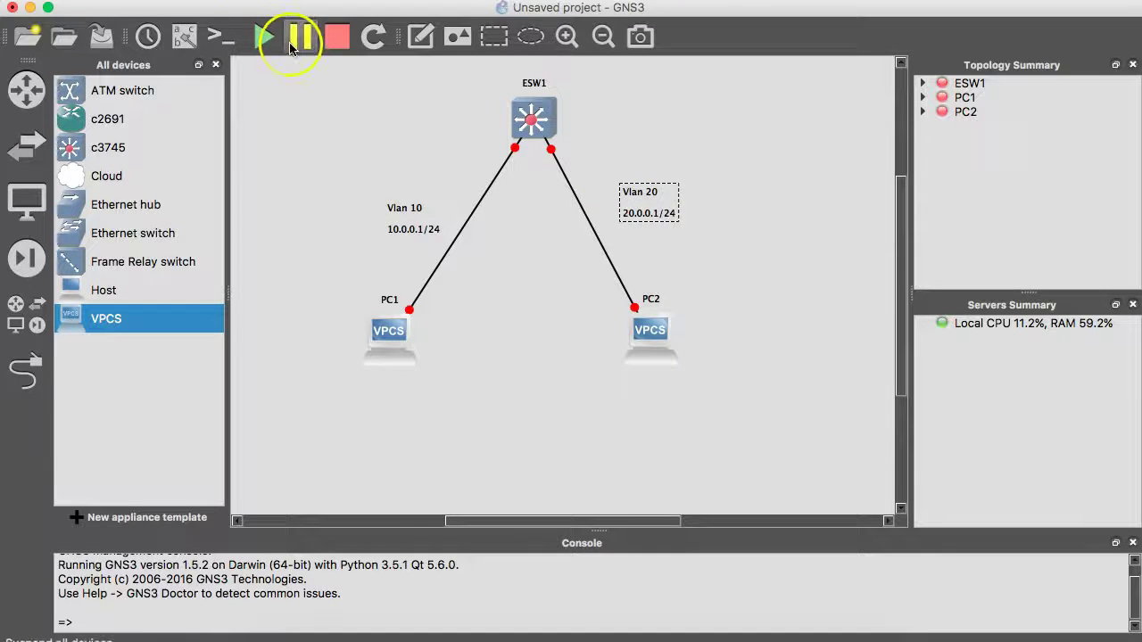
# Step: Power on all devices, show the f1/0 and f1/1 link labels, and open ESW1's console
pyautogui.click(264, 39)
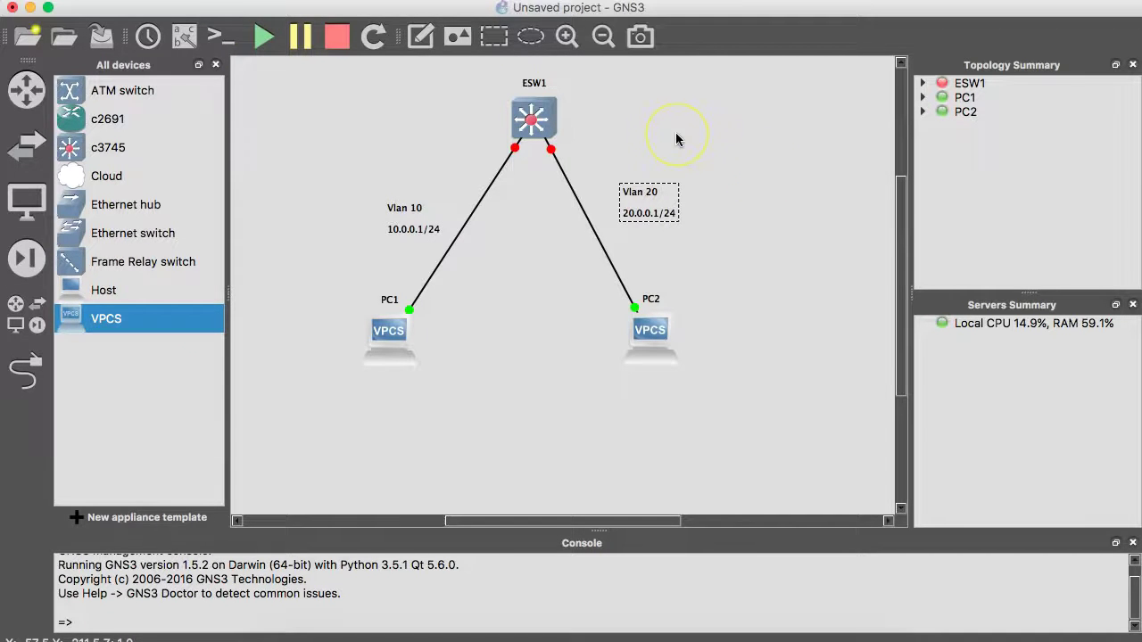
pyautogui.click(184, 38)
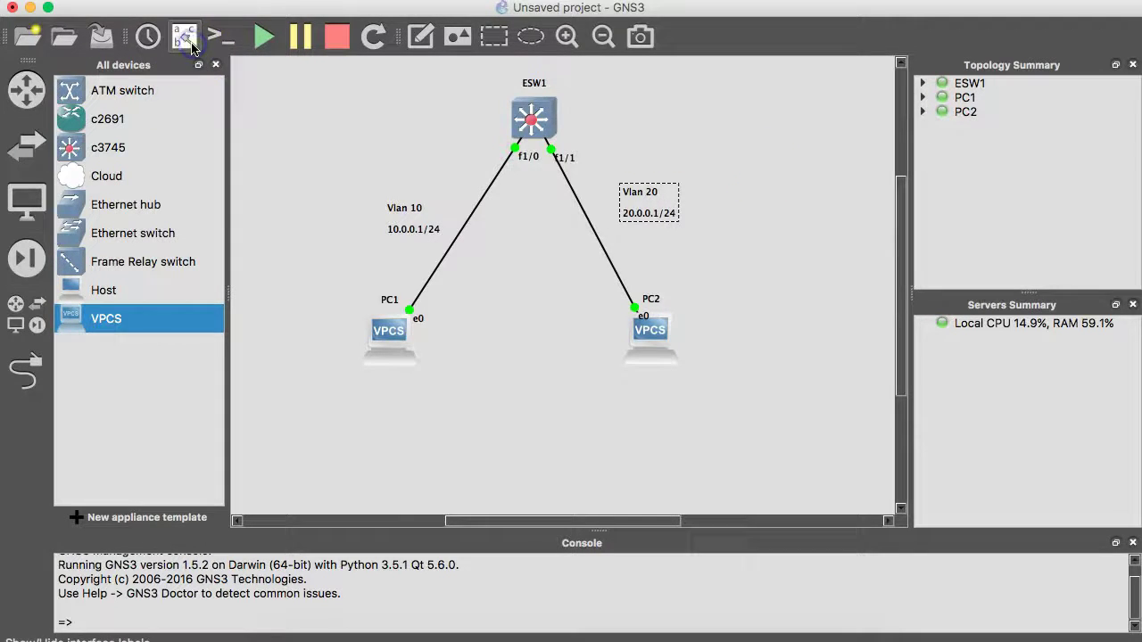
pyautogui.moveTo(528, 162); pyautogui.dragTo(484, 153)
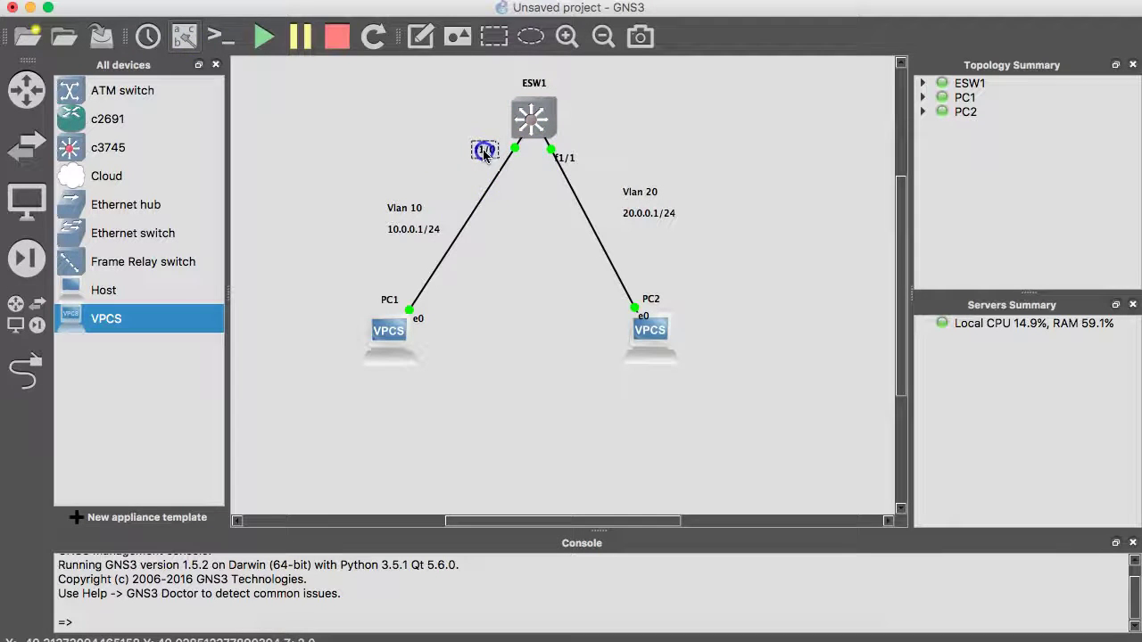
pyautogui.click(565, 157)
pyautogui.moveTo(569, 158); pyautogui.dragTo(585, 150)
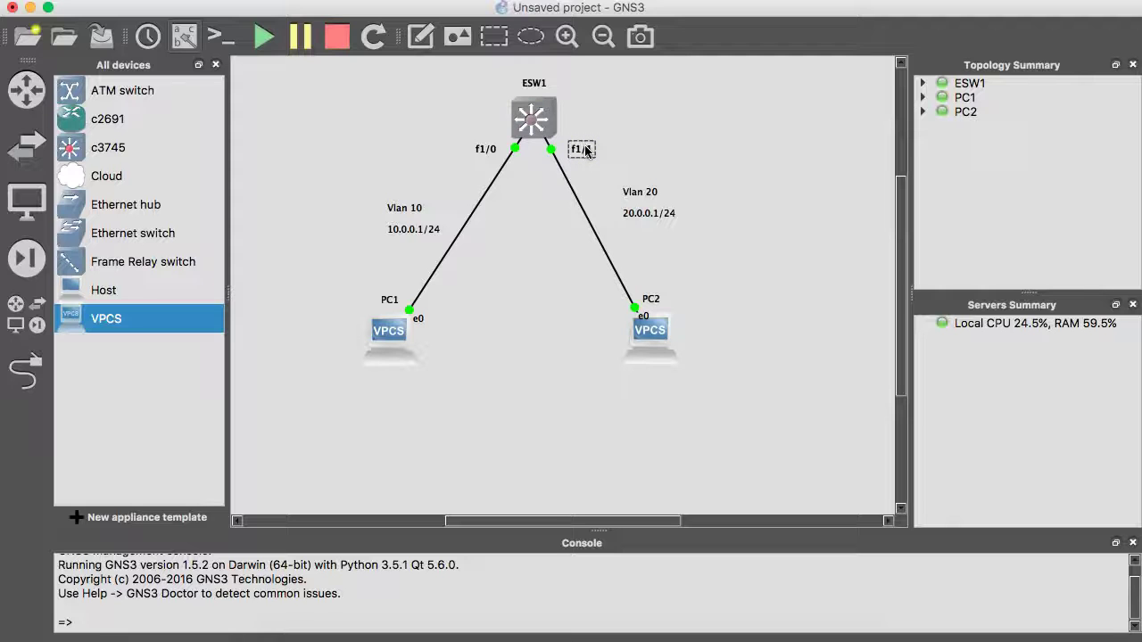
pyautogui.click(529, 116)
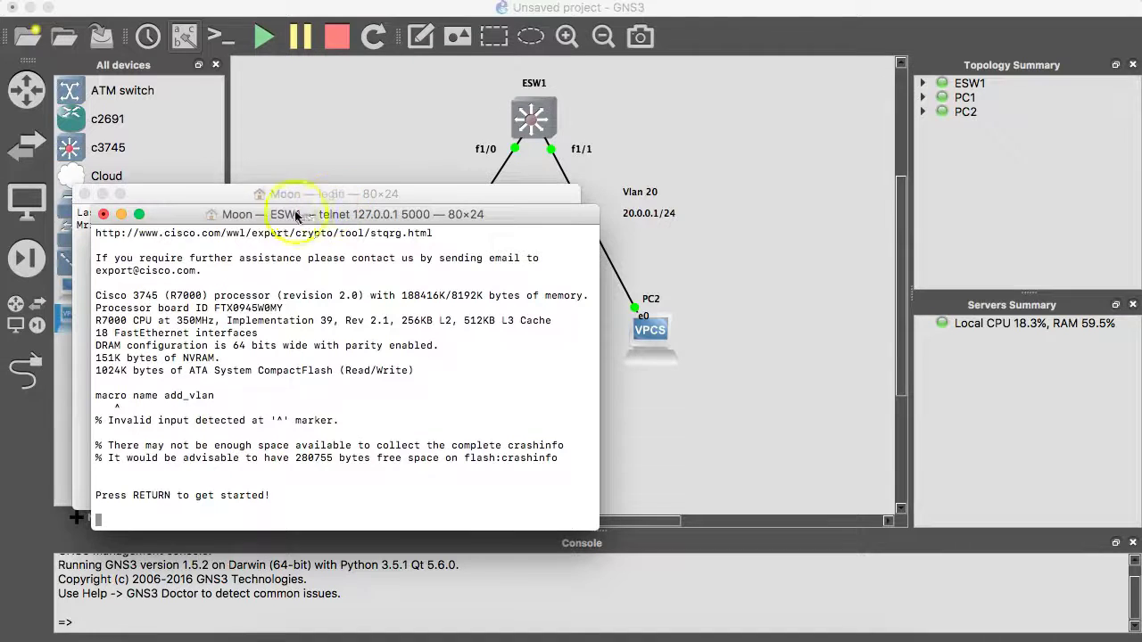
# Step: Move the ESW1 console window to the right, clear of the topology, while it boots
pyautogui.click(132, 212)
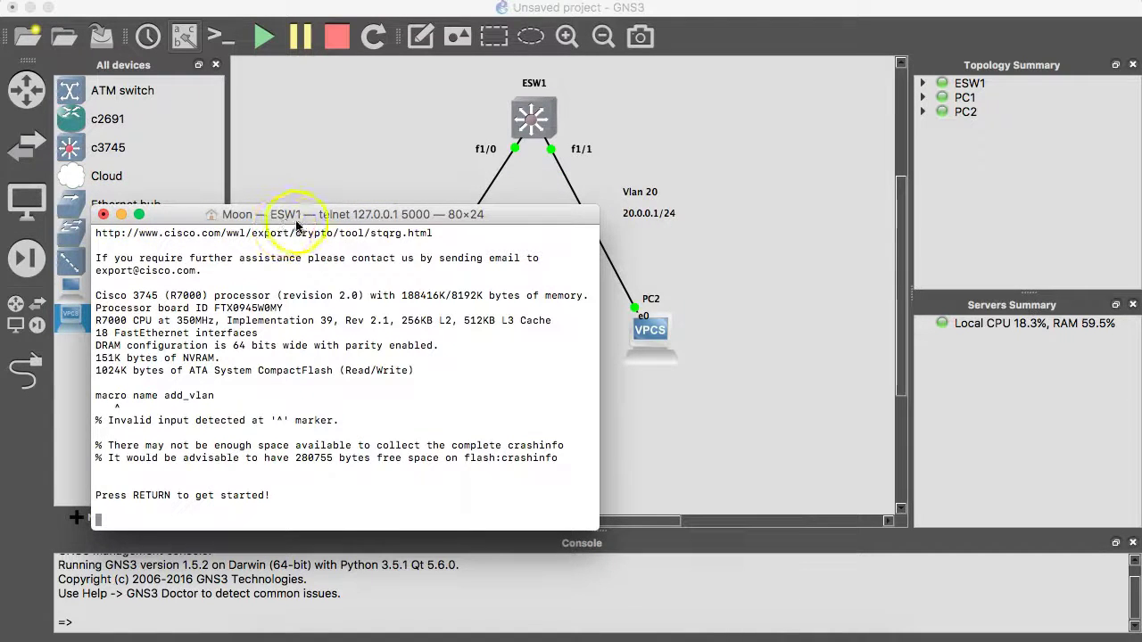
pyautogui.moveTo(132, 212); pyautogui.dragTo(529, 178)
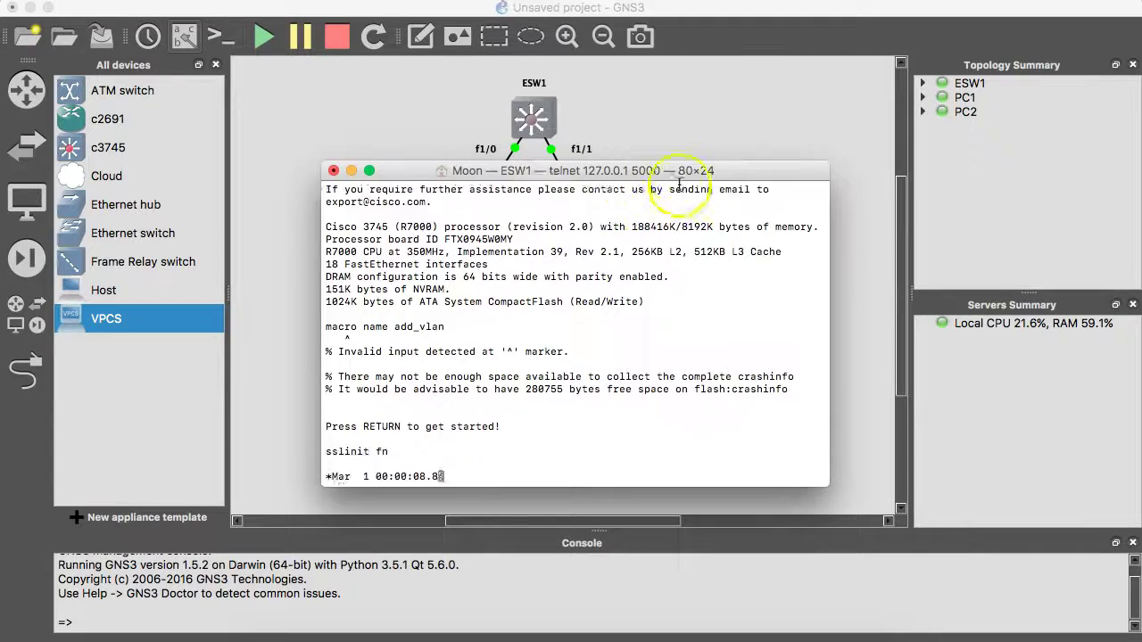
pyautogui.moveTo(688, 171); pyautogui.dragTo(949, 145)
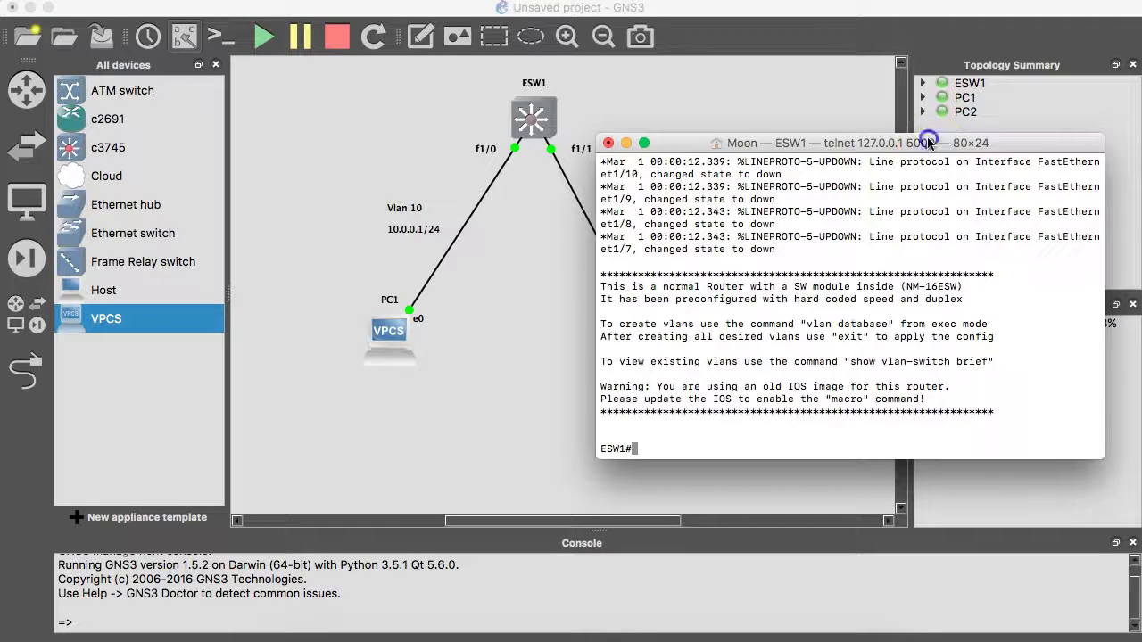
pyautogui.moveTo(928, 142); pyautogui.dragTo(887, 194)
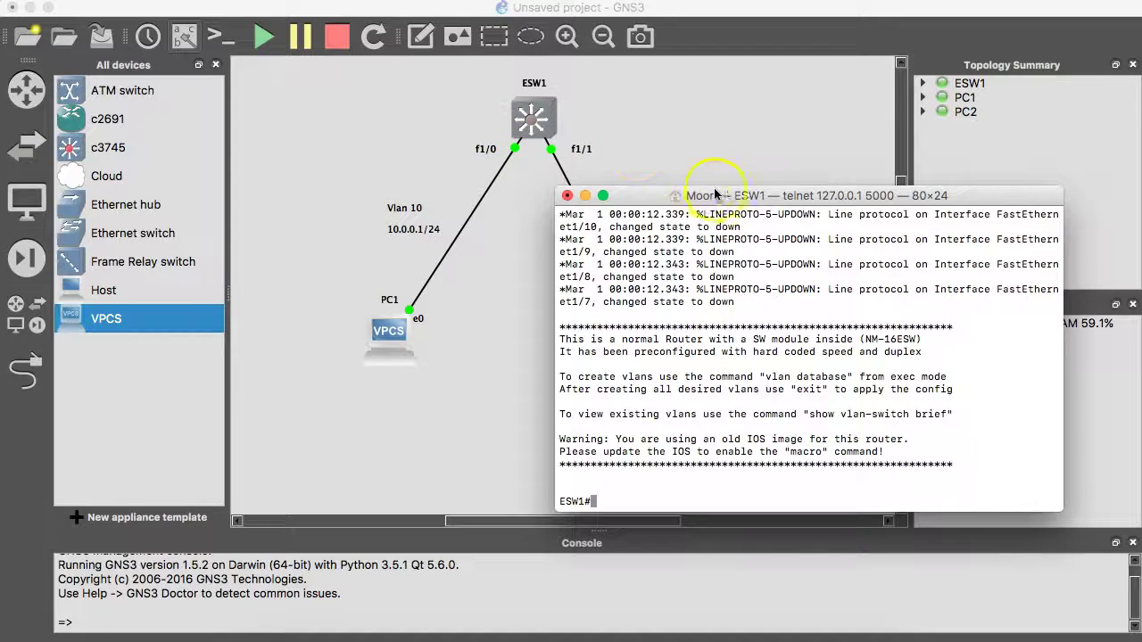
pyautogui.moveTo(725, 196); pyautogui.dragTo(824, 123)
pyautogui.write('v')
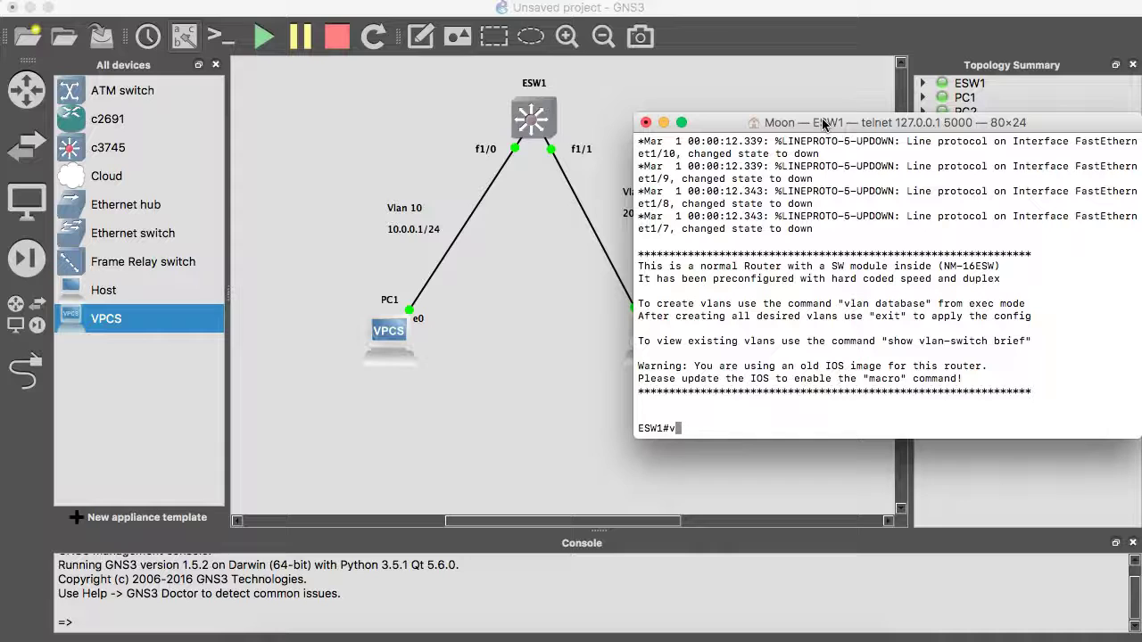
# Step: Enter the VLAN database and create VLANs 10 and 20
pyautogui.write('lan ')
pyautogui.write('data')
pyautogui.press('Tab')
pyautogui.press('Return')
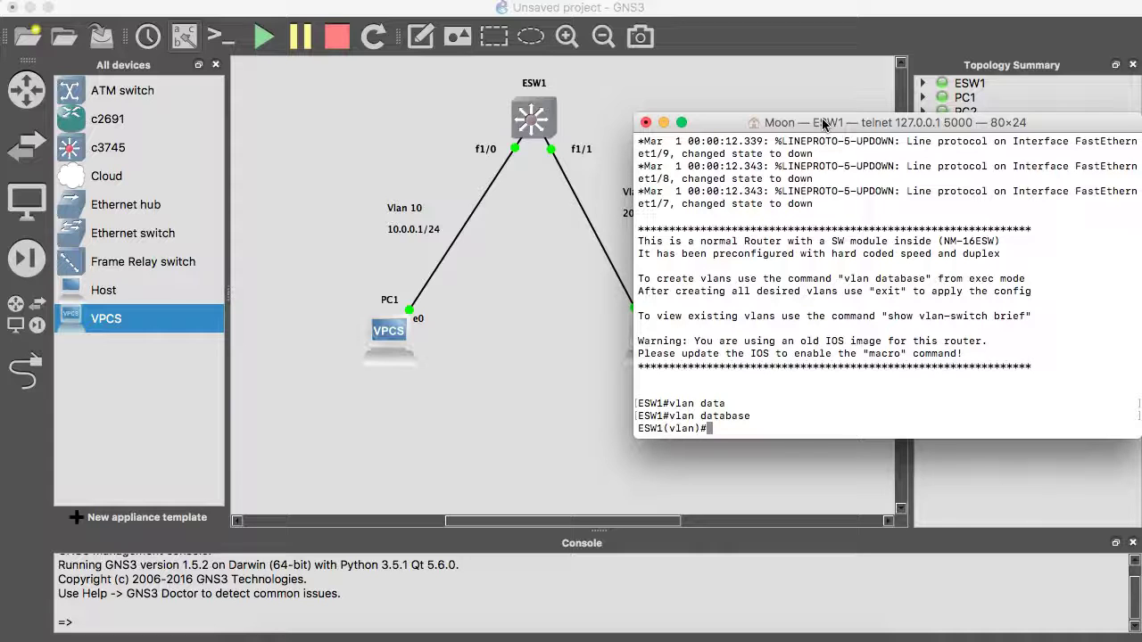
pyautogui.write('vlan 10')
pyautogui.press('Return')
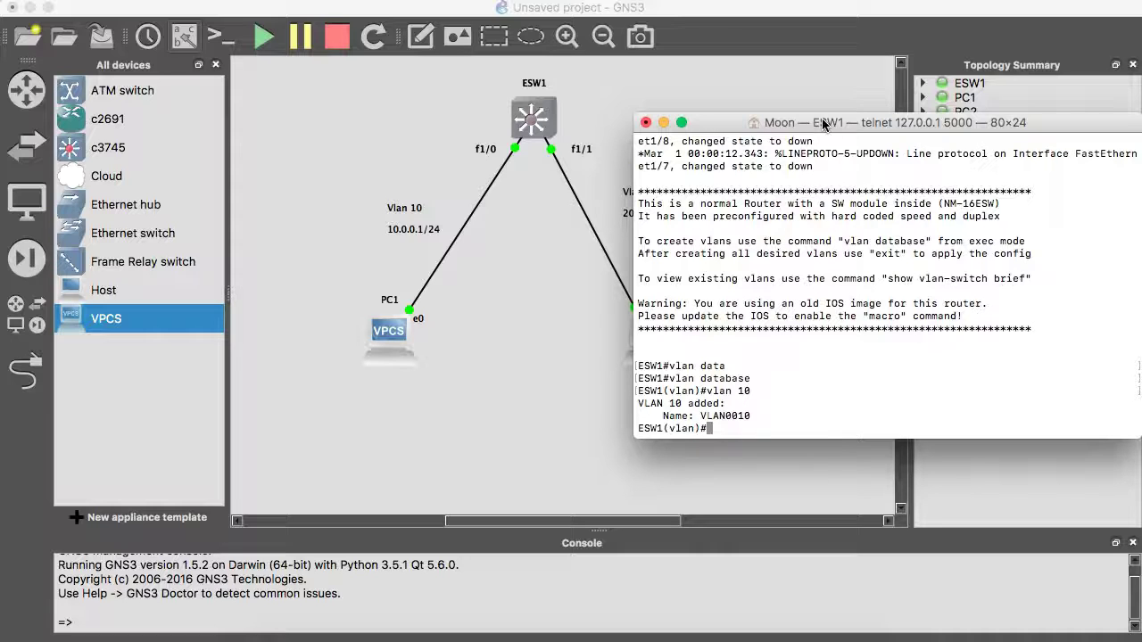
pyautogui.write('vlan ')
pyautogui.write('20')
pyautogui.press('Return')
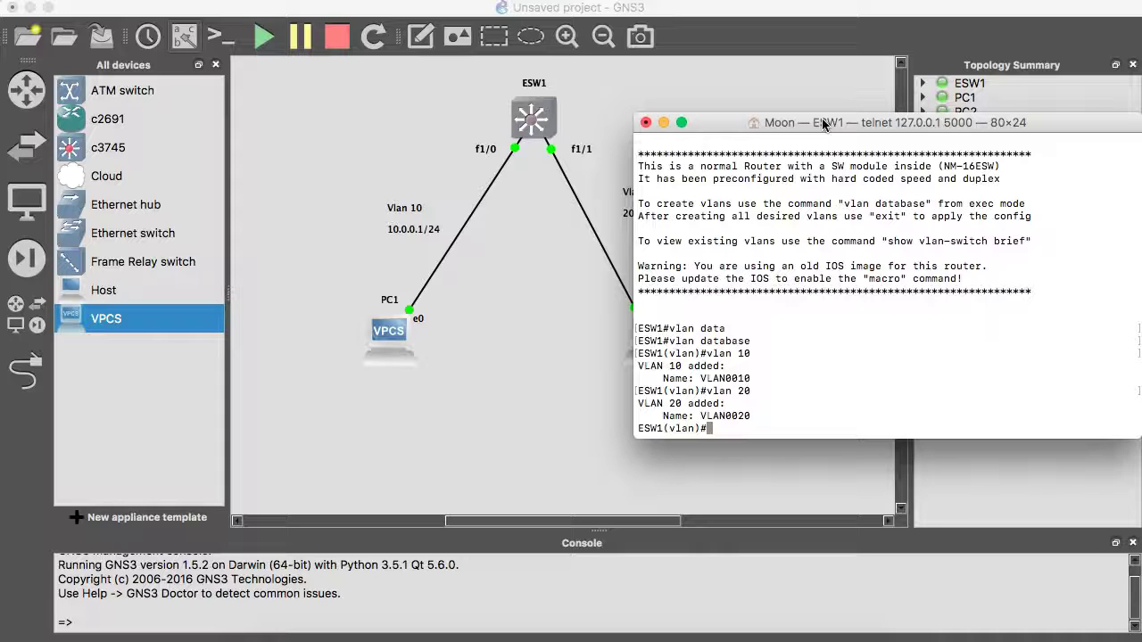
# Step: Name VLAN 10 HR and VLAN 20 IT, and exit to apply the changes
pyautogui.write('vlan ')
pyautogui.write('10 ')
pyautogui.write('name')
pyautogui.write(' HR')
pyautogui.press('Return')
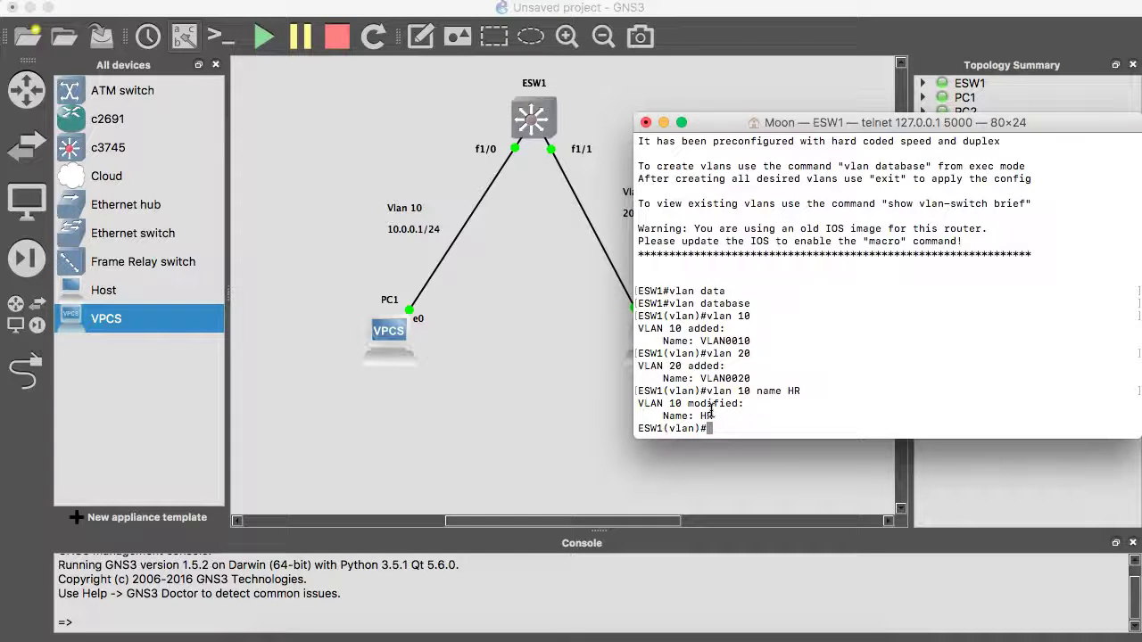
pyautogui.write('vlan 20 name ')
pyautogui.write('It')
pyautogui.press('BackSpace')
pyautogui.write('T')
pyautogui.press('Return')
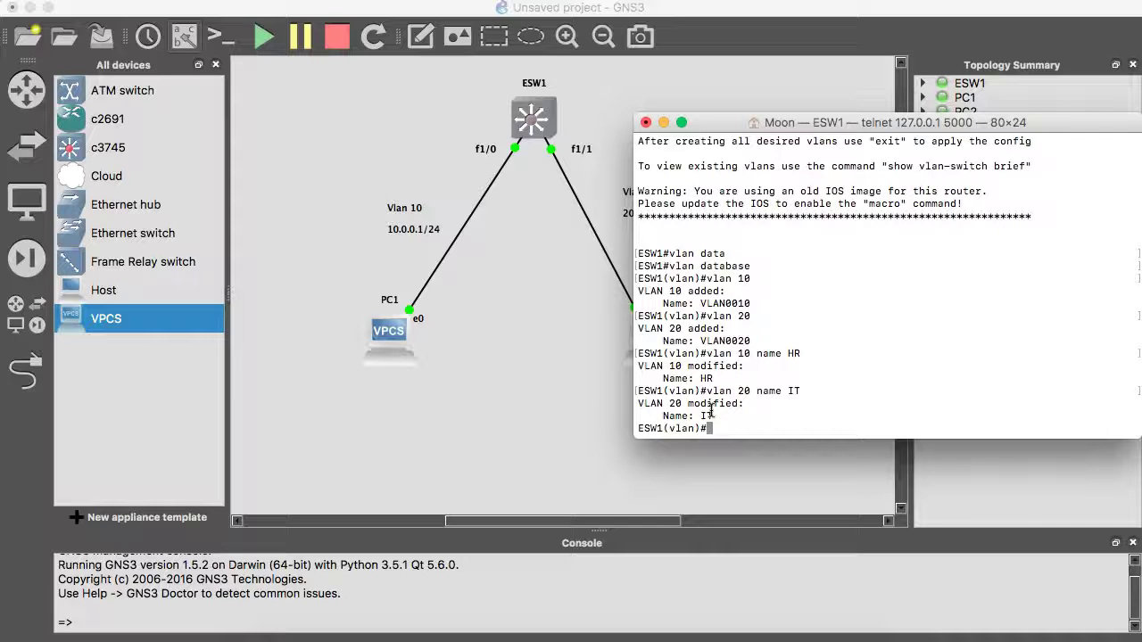
pyautogui.write('exit')
pyautogui.press('Return')
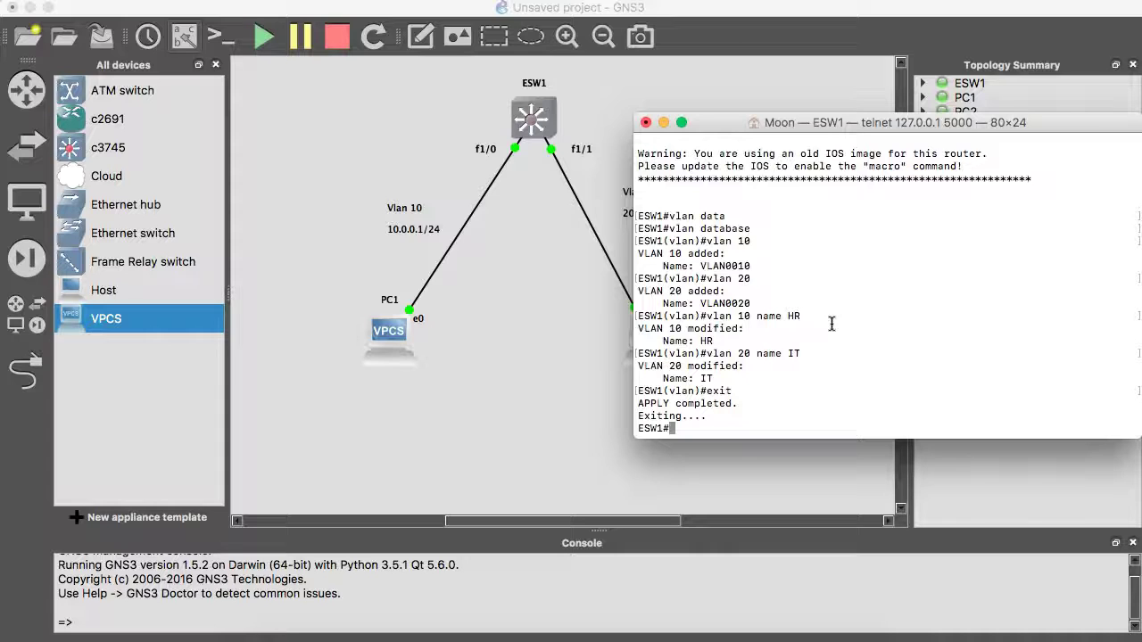
pyautogui.write('cont')
pyautogui.press('BackSpace')
pyautogui.press('BackSpace')
# Step: Enter configuration mode and set interface f1/0 to switchport access mode
pyautogui.write('f t')
pyautogui.press('Return')
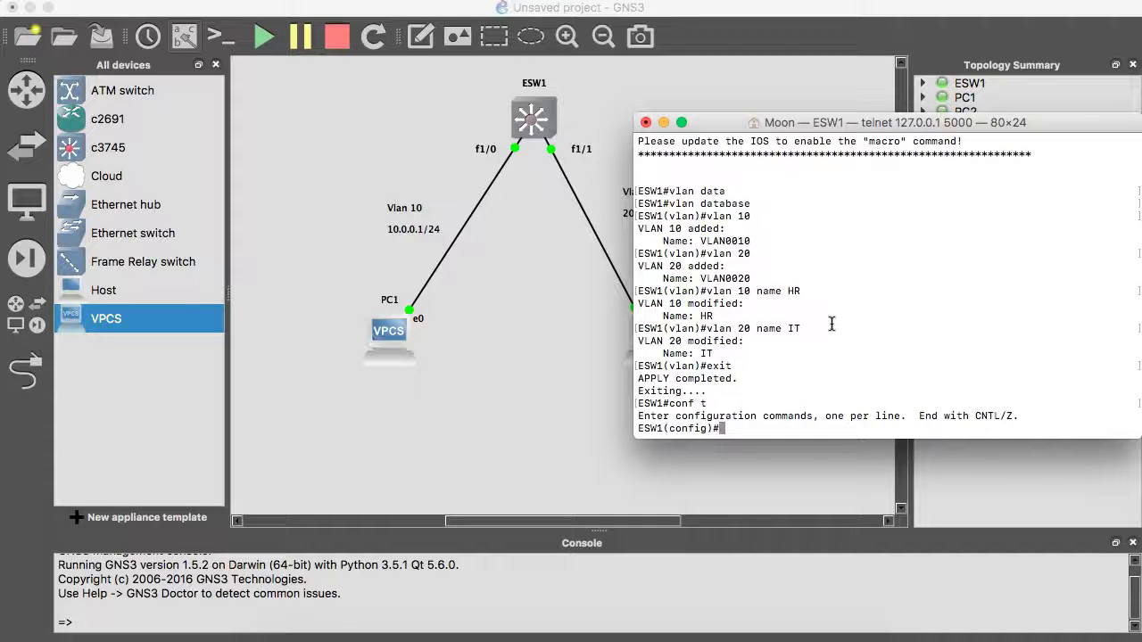
pyautogui.write('int ')
pyautogui.write('f1/0')
pyautogui.press('Return')
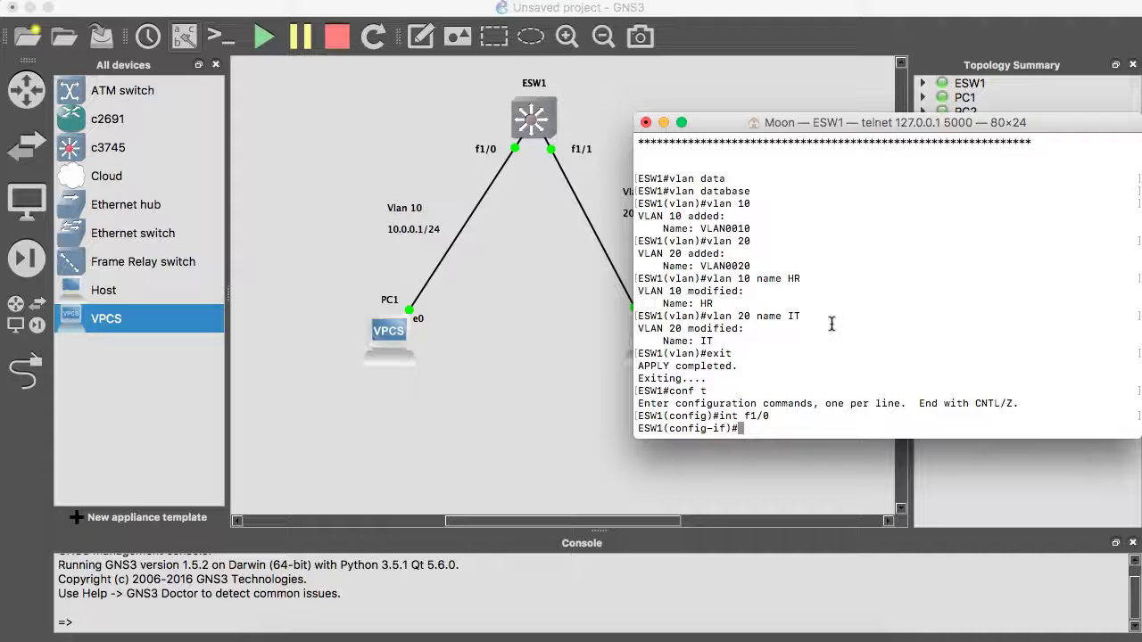
pyautogui.write('swi')
pyautogui.press('Tab')
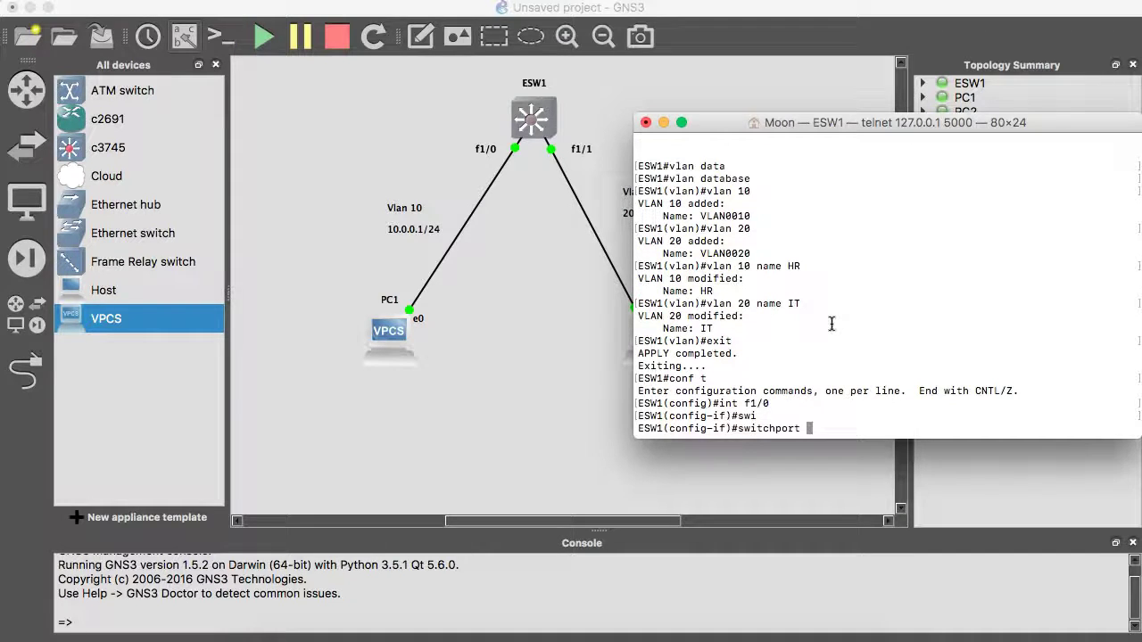
pyautogui.write('mode ')
pyautogui.write('acce')
pyautogui.press('Tab')
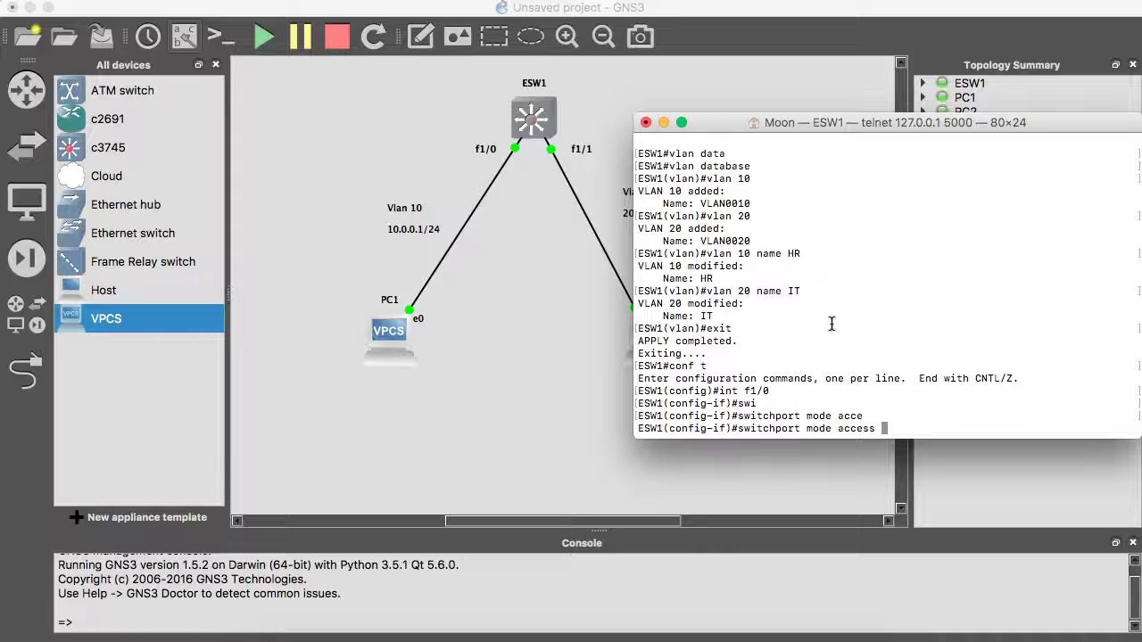
pyautogui.press('Return')
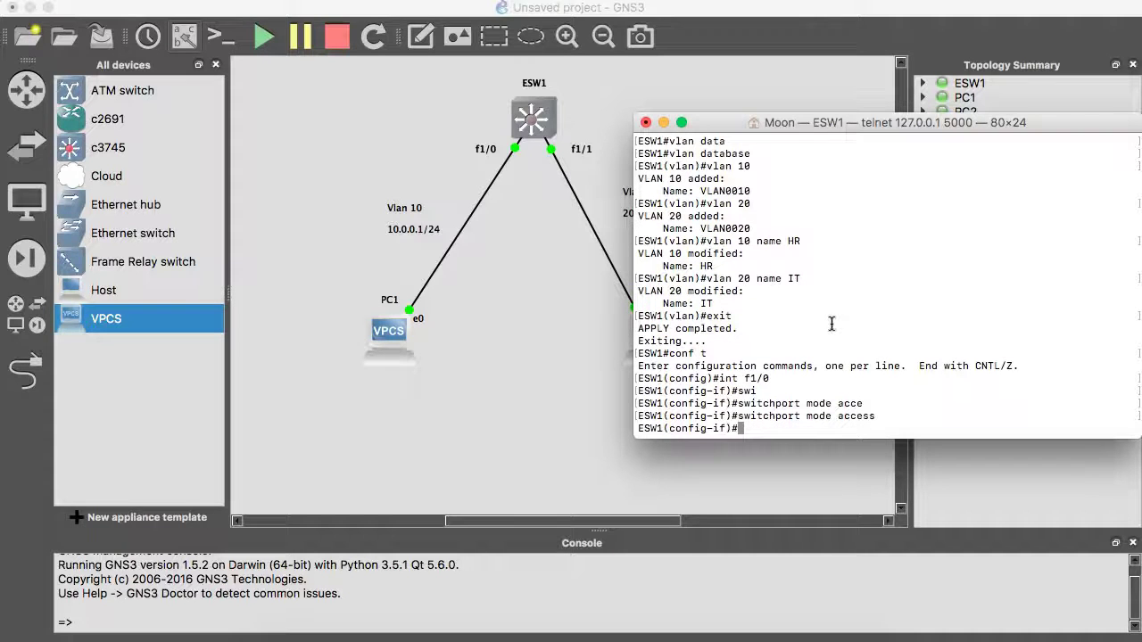
# Step: Assign f1/0 to access VLAN 10 and enable it with no shutdown
pyautogui.write('sw')
pyautogui.press('Tab')
pyautogui.write('ac')
pyautogui.press('Tab')
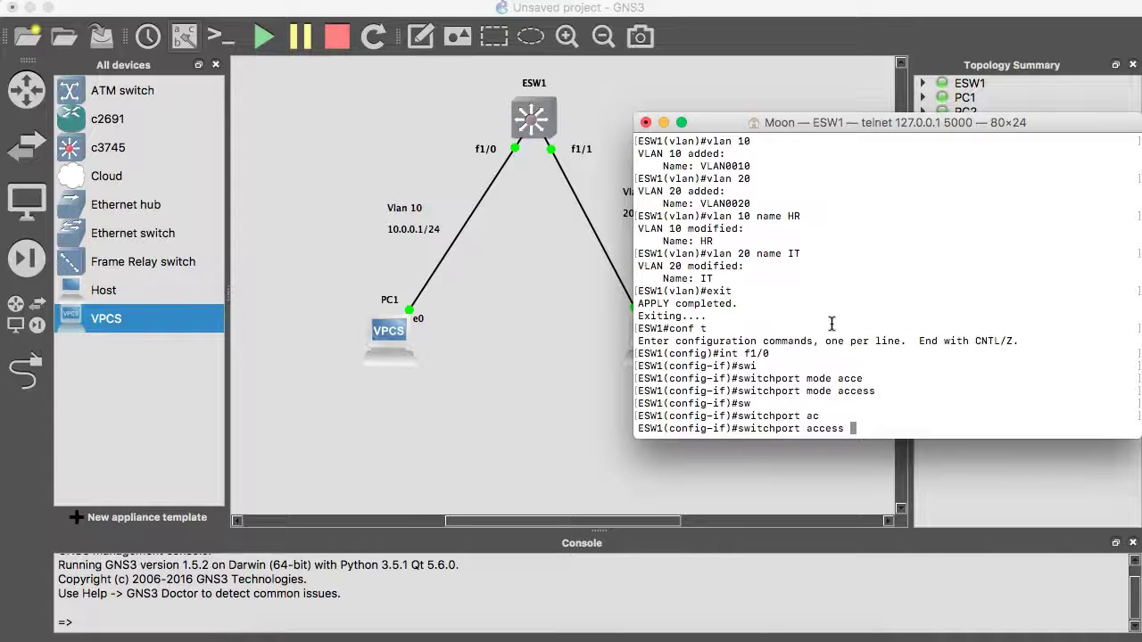
pyautogui.write('vl')
pyautogui.press('Tab')
pyautogui.write('10')
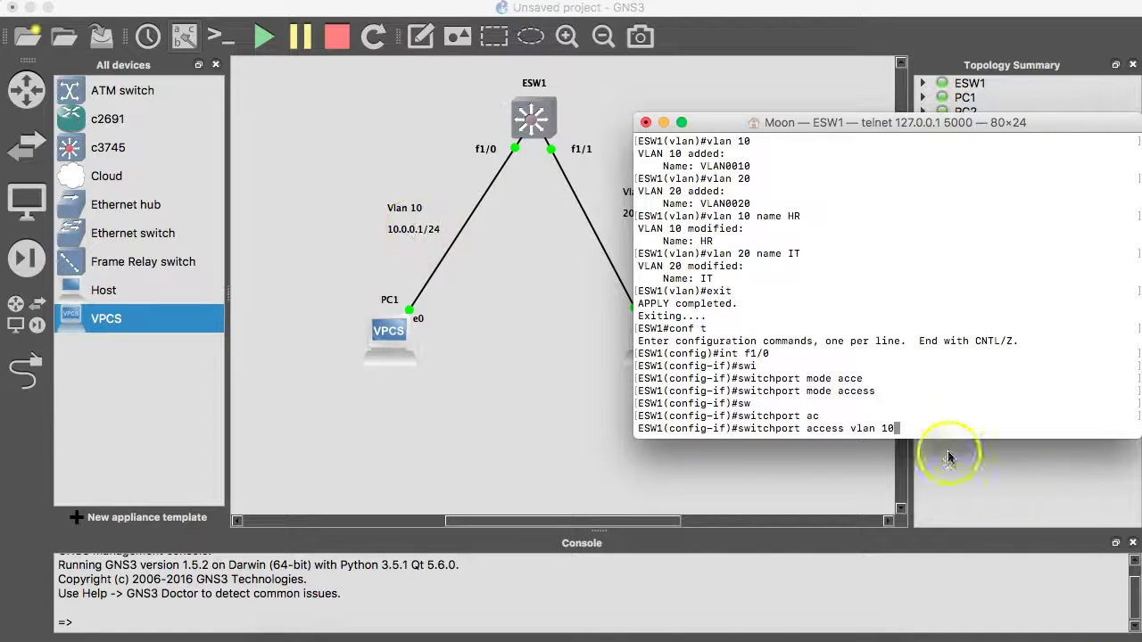
pyautogui.press('Return')
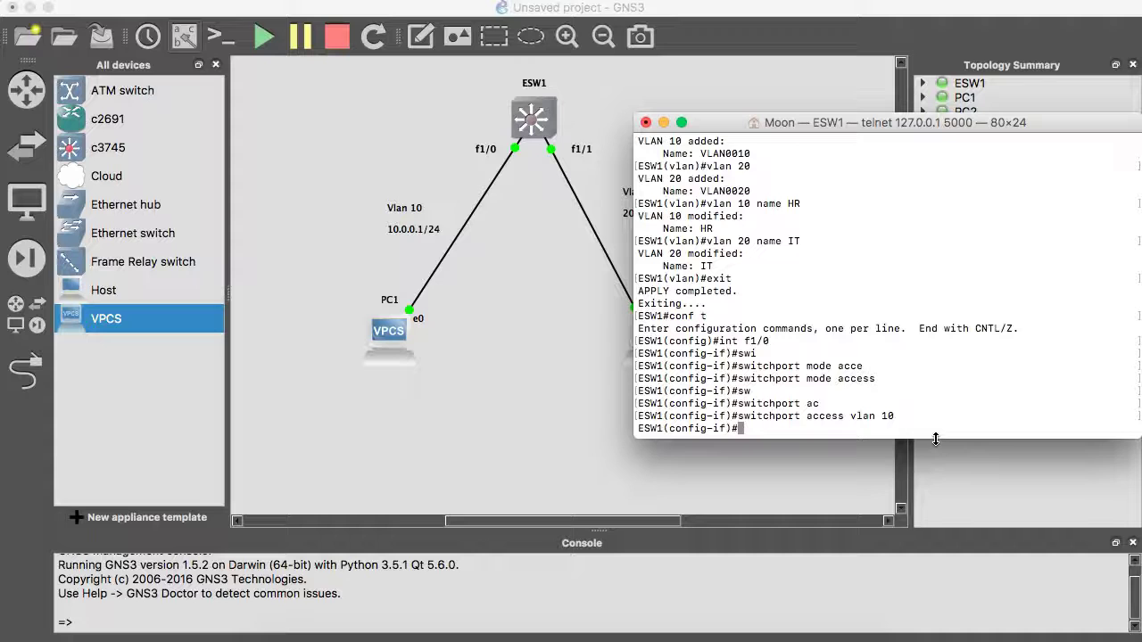
pyautogui.write('no ')
pyautogui.write('shut')
pyautogui.press('Return')
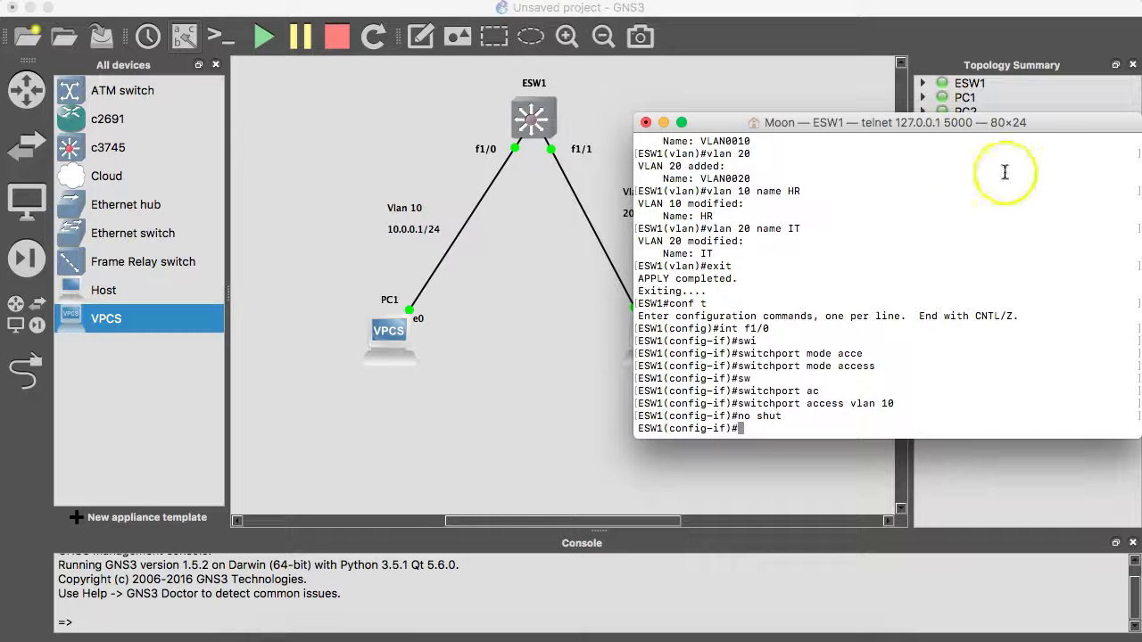
# Step: Leave f1/0 and set interface f1/1 to switchport access mode
pyautogui.moveTo(928, 124)
pyautogui.mouseDown()
pyautogui.moveTo(377, 244)
pyautogui.moveTo(707, 255)
pyautogui.moveTo(977, 93)
pyautogui.mouseUp()
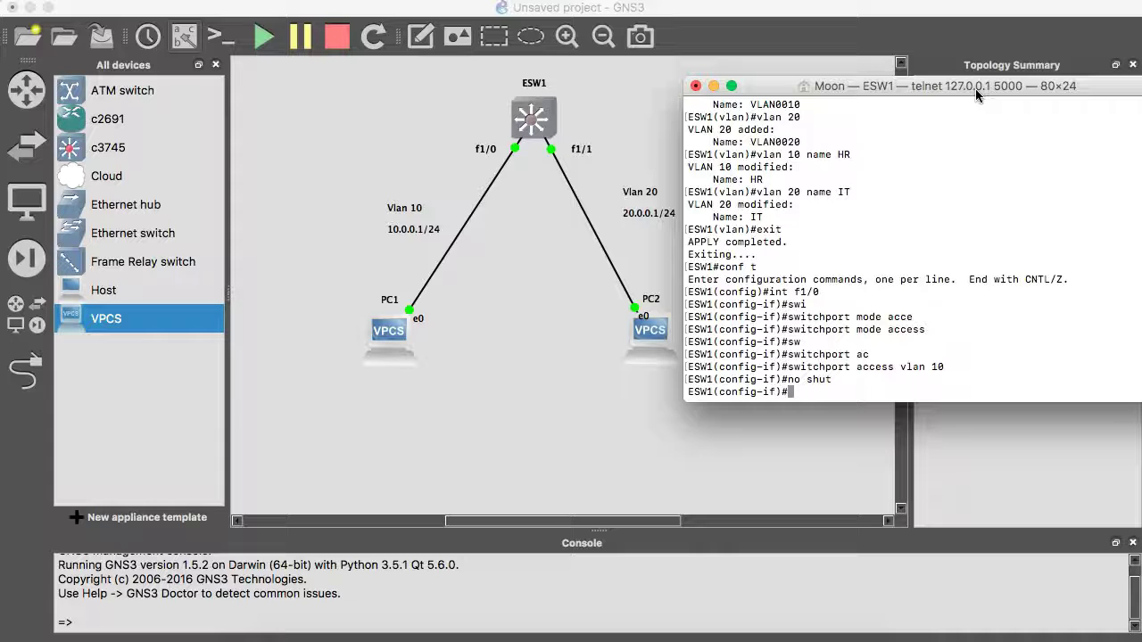
pyautogui.write('exit')
pyautogui.press('Return')
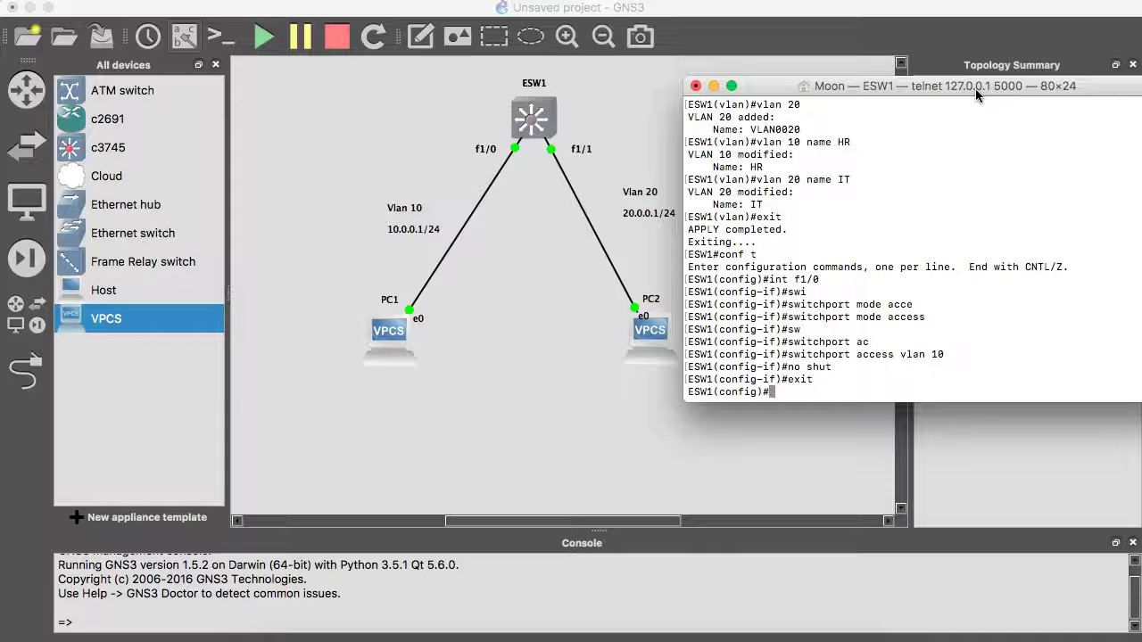
pyautogui.write('int f1/1')
pyautogui.press('Return')
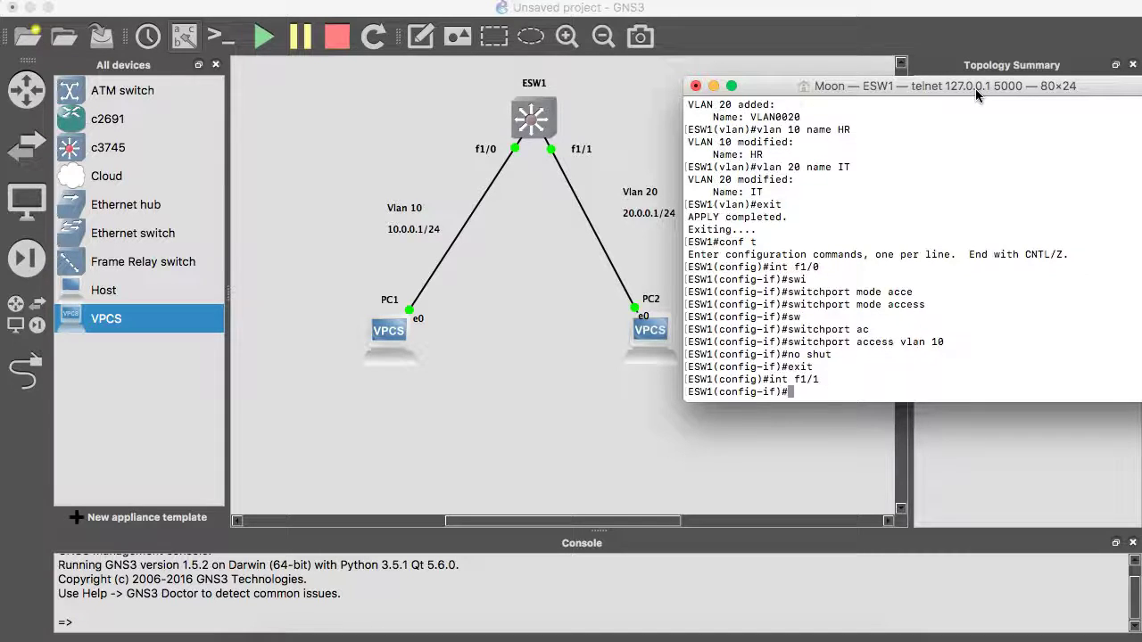
pyautogui.write('sw')
pyautogui.press('Tab')
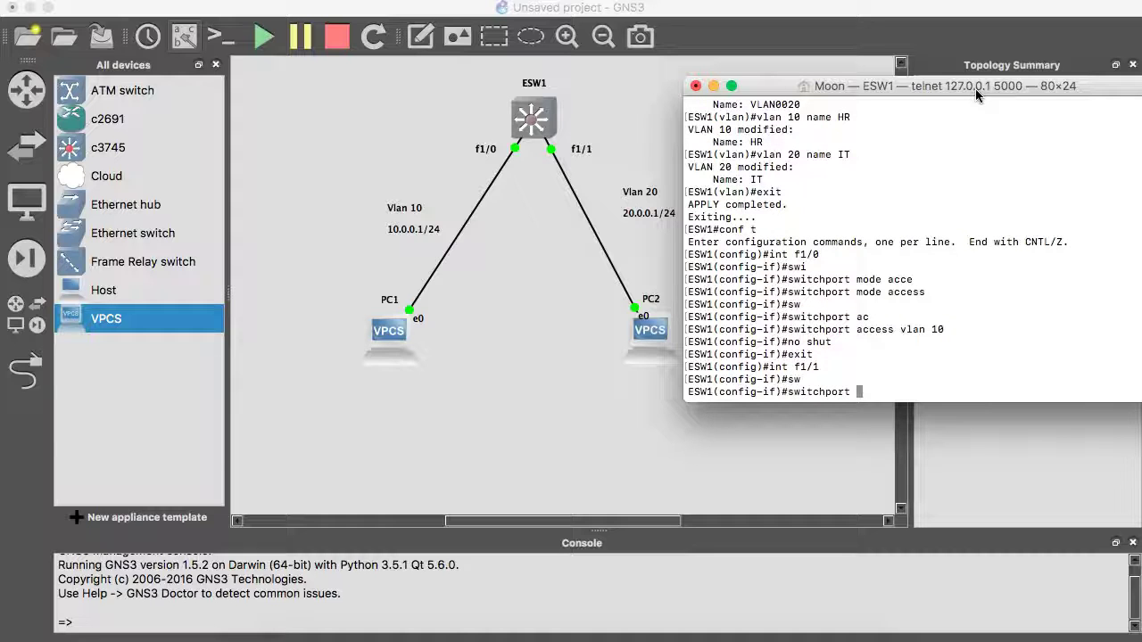
pyautogui.write('mode')
pyautogui.press('Tab')
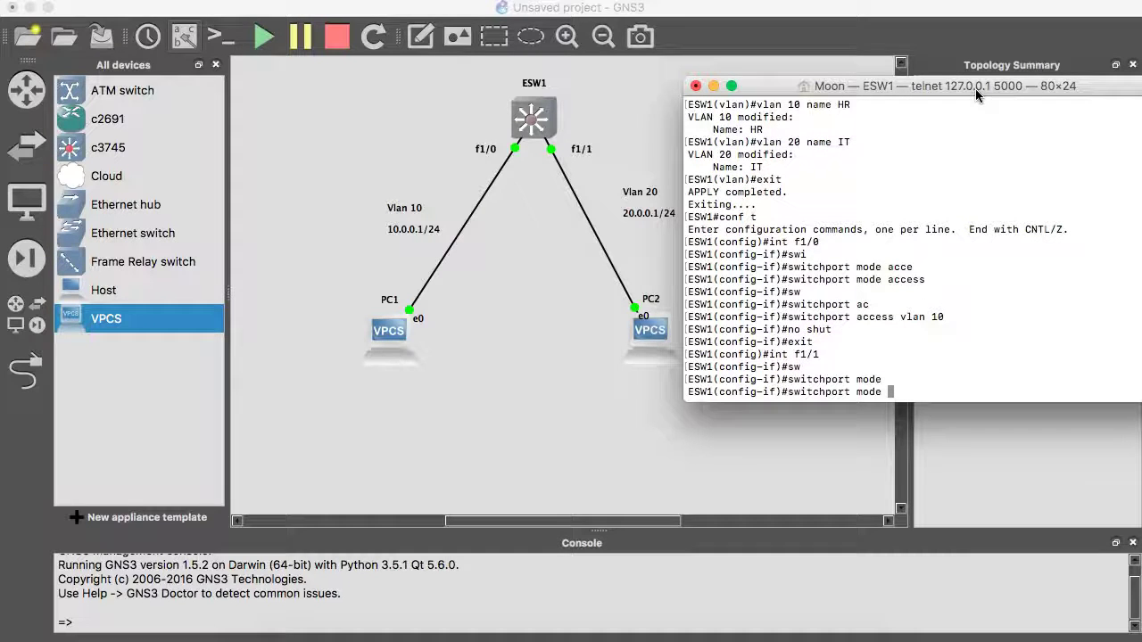
pyautogui.write('acc')
pyautogui.press('Tab')
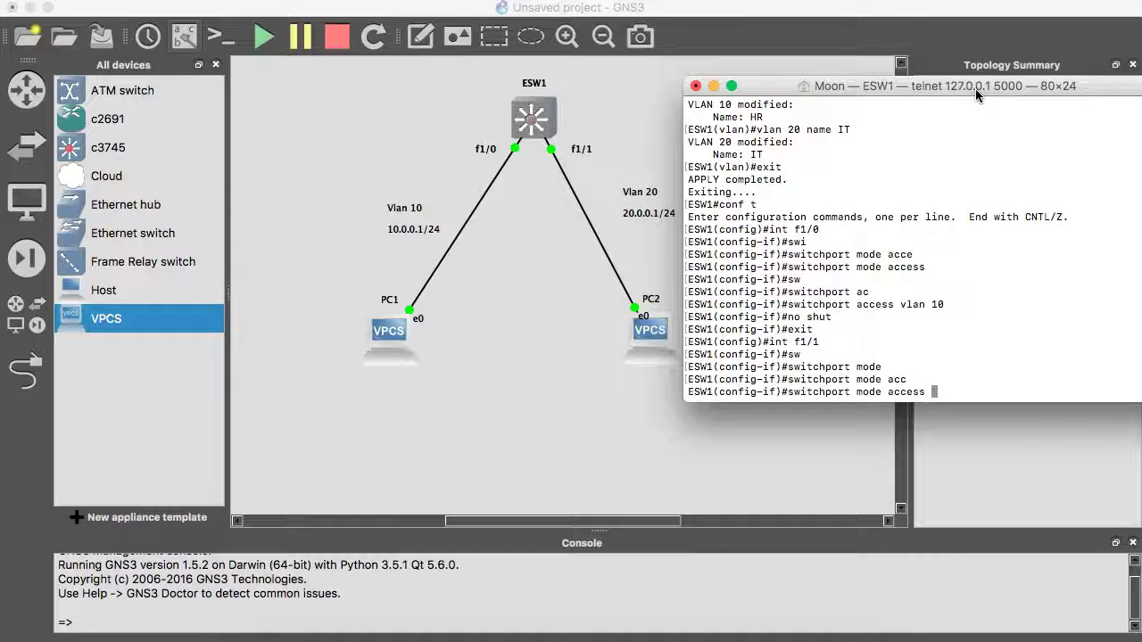
pyautogui.press('Return')
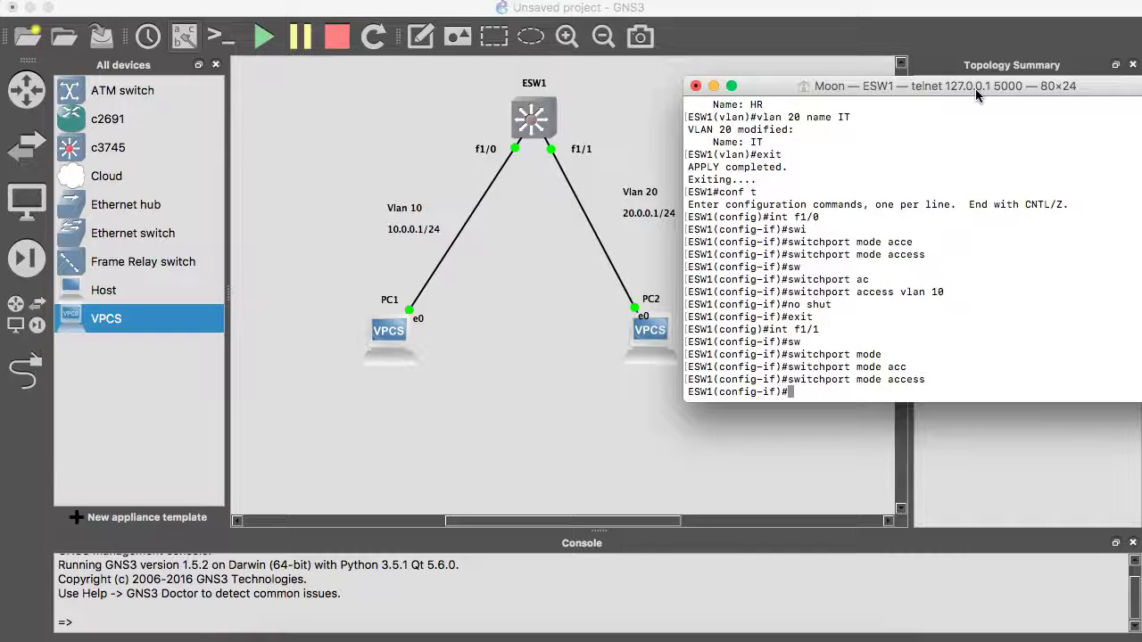
# Step: Assign f1/1 to access VLAN 20 and enable it with no shutdown
pyautogui.write('sw')
pyautogui.press('Tab')
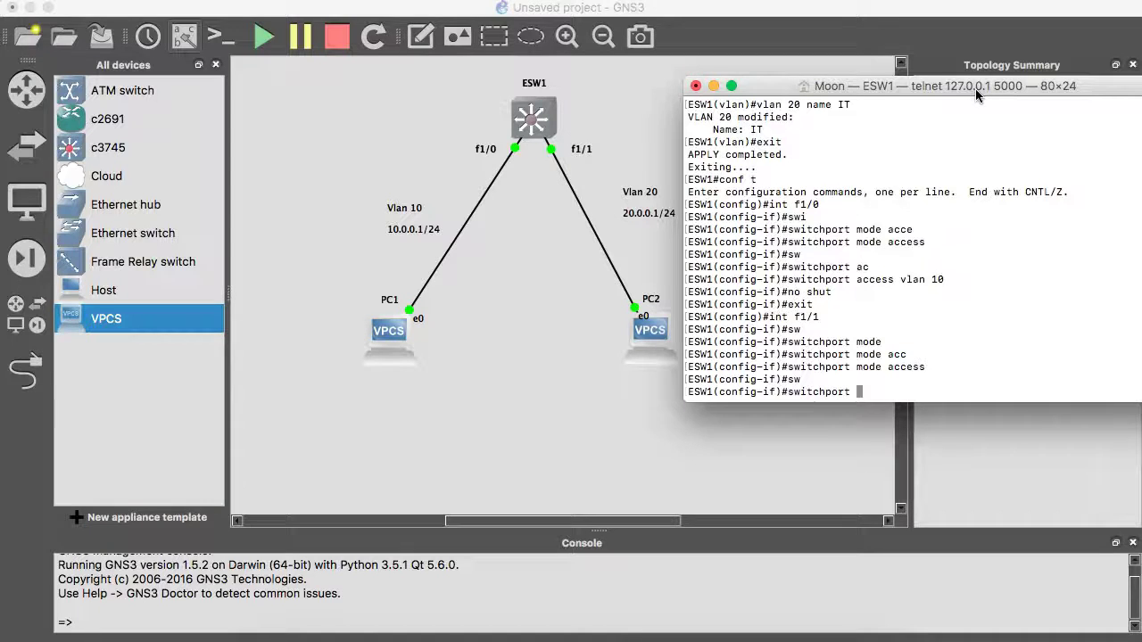
pyautogui.write('mod')
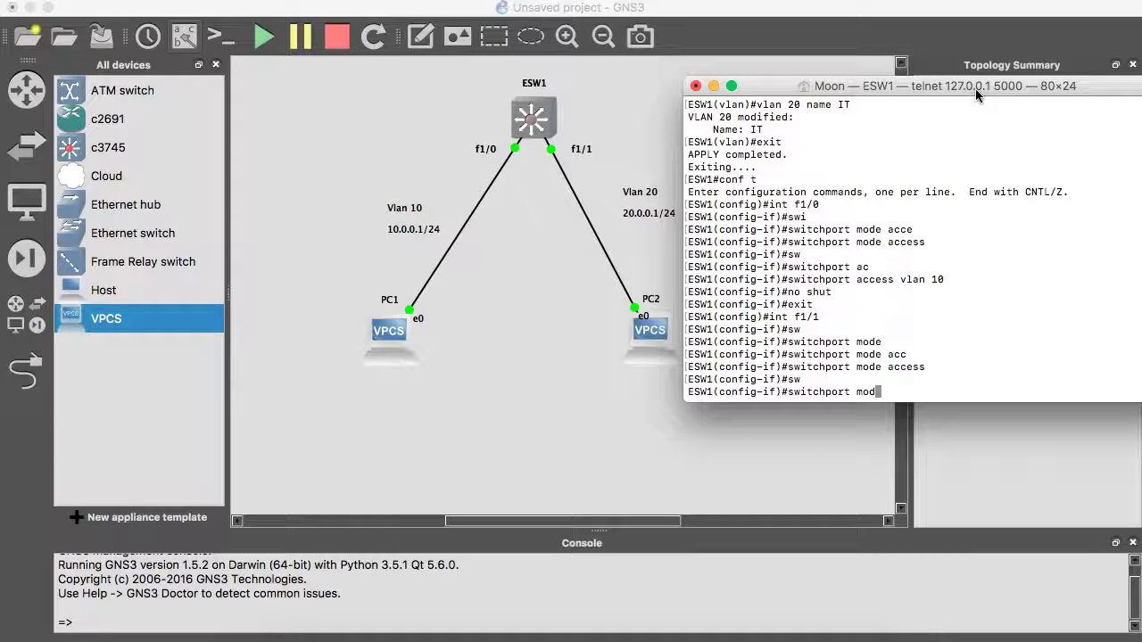
pyautogui.press('BackSpace')
pyautogui.press('BackSpace')
pyautogui.press('BackSpace')
pyautogui.write('acc')
pyautogui.press('Tab')
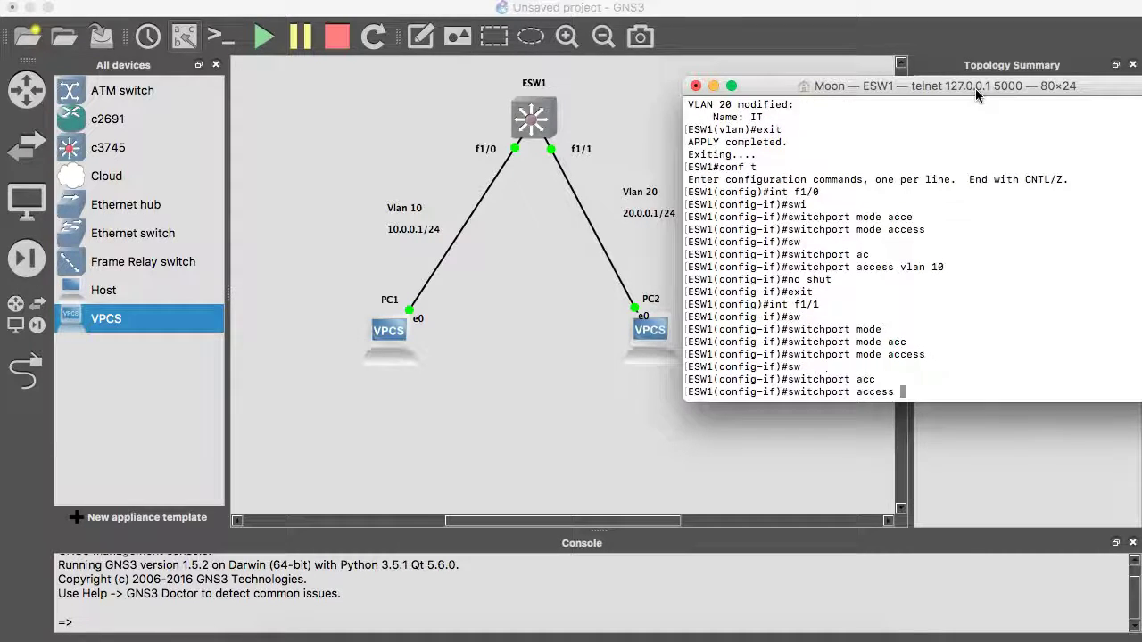
pyautogui.write('vlan 20')
pyautogui.press('Return')
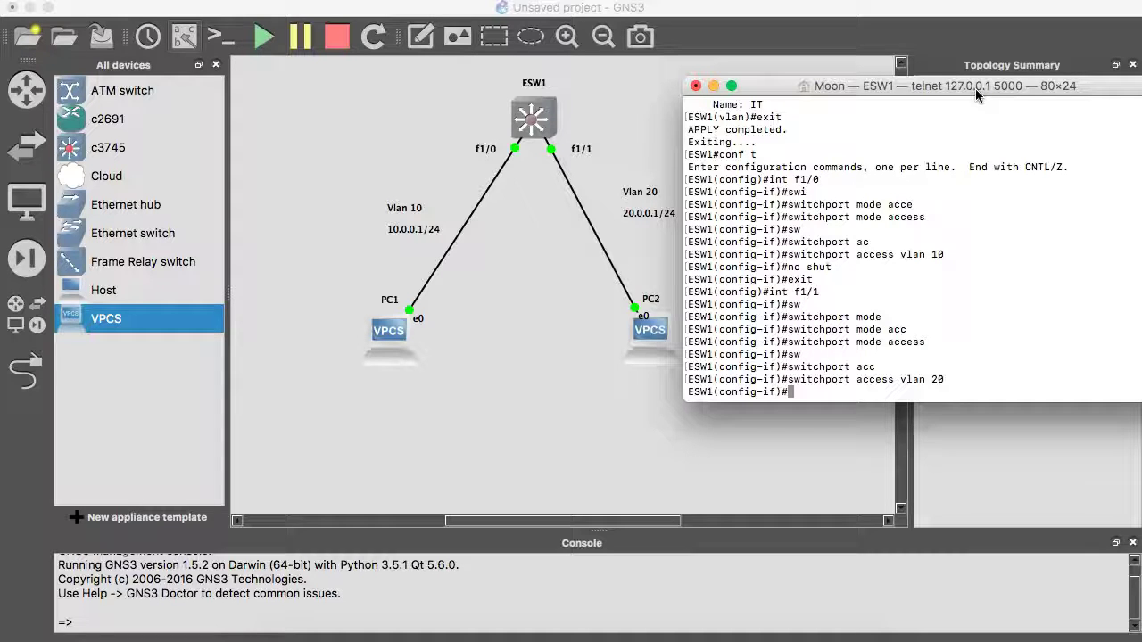
pyautogui.write('no shut')
pyautogui.press('Return')
# Step: Exit twice back to ESW1's privileged prompt
pyautogui.write('exit')
pyautogui.press('Return')
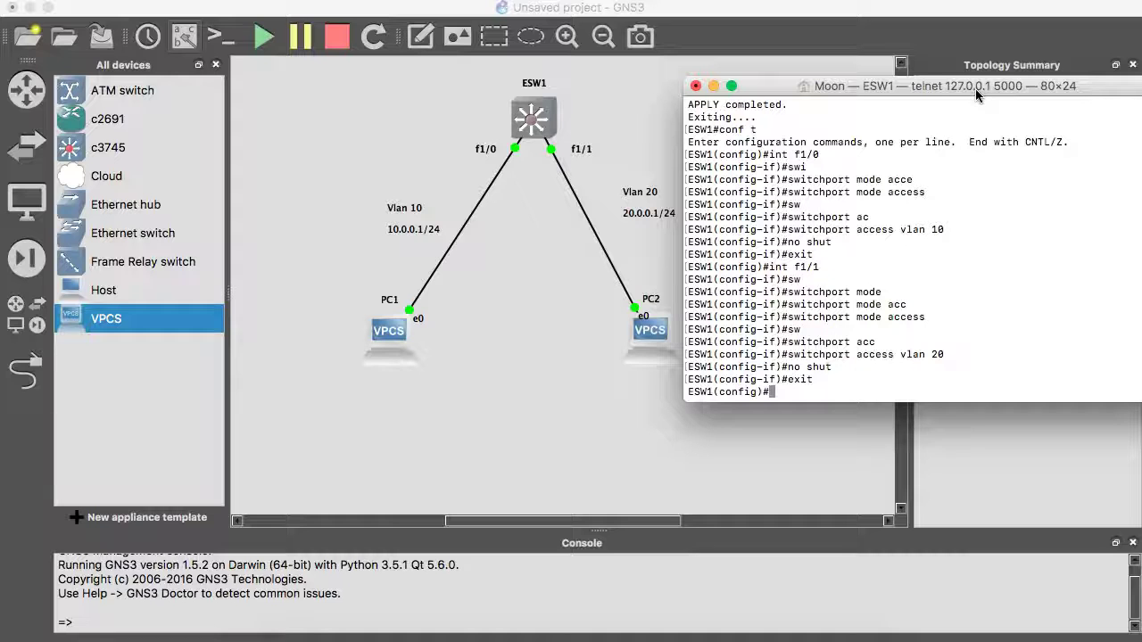
pyautogui.write('exit')
pyautogui.press('Return')
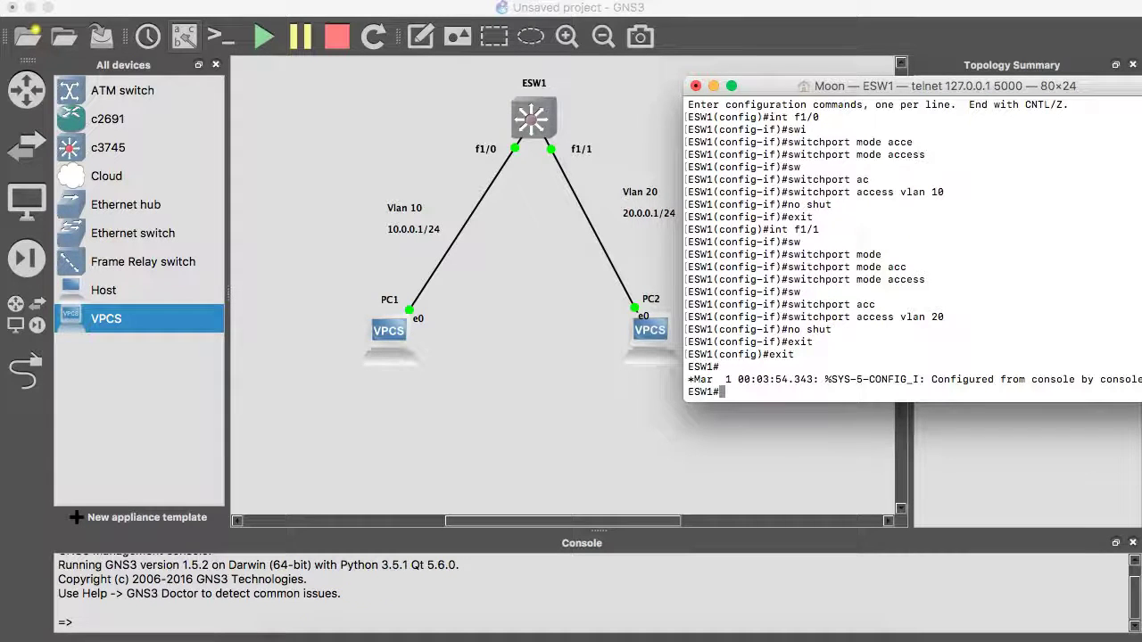
# Step: Run show vlan-switch on ESW1 to list its VLANs and ports
pyautogui.click(820, 297)
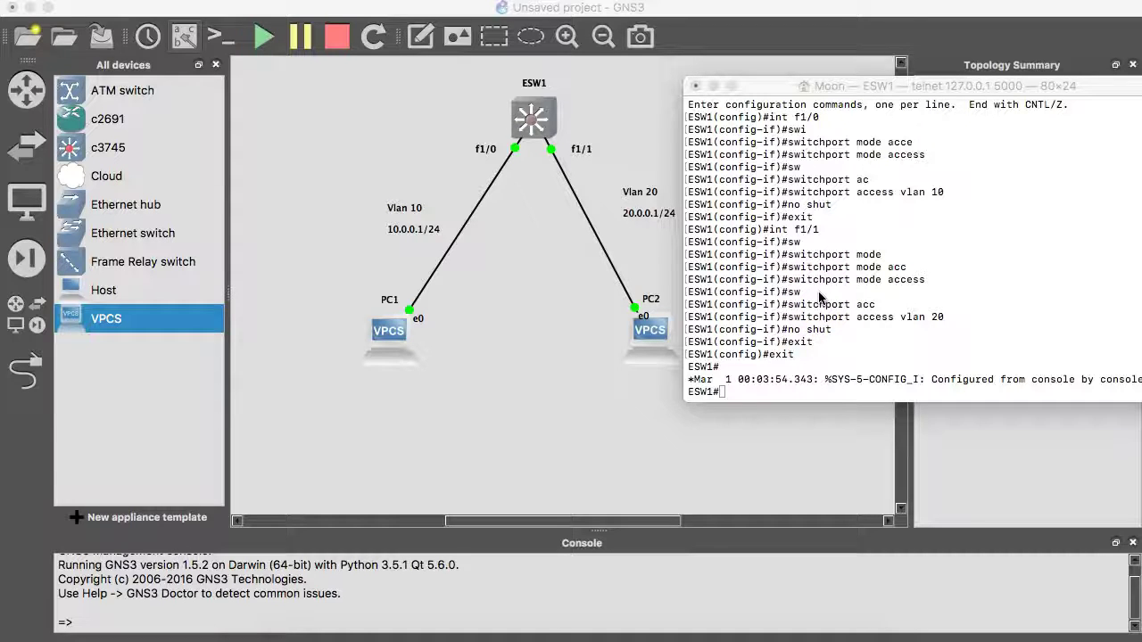
pyautogui.click(787, 366)
pyautogui.write('shwo')
pyautogui.press('BackSpace')
pyautogui.press('BackSpace')
pyautogui.write('ow')
pyautogui.press('Tab')
pyautogui.write('vlan-switch')
pyautogui.press('Tab')
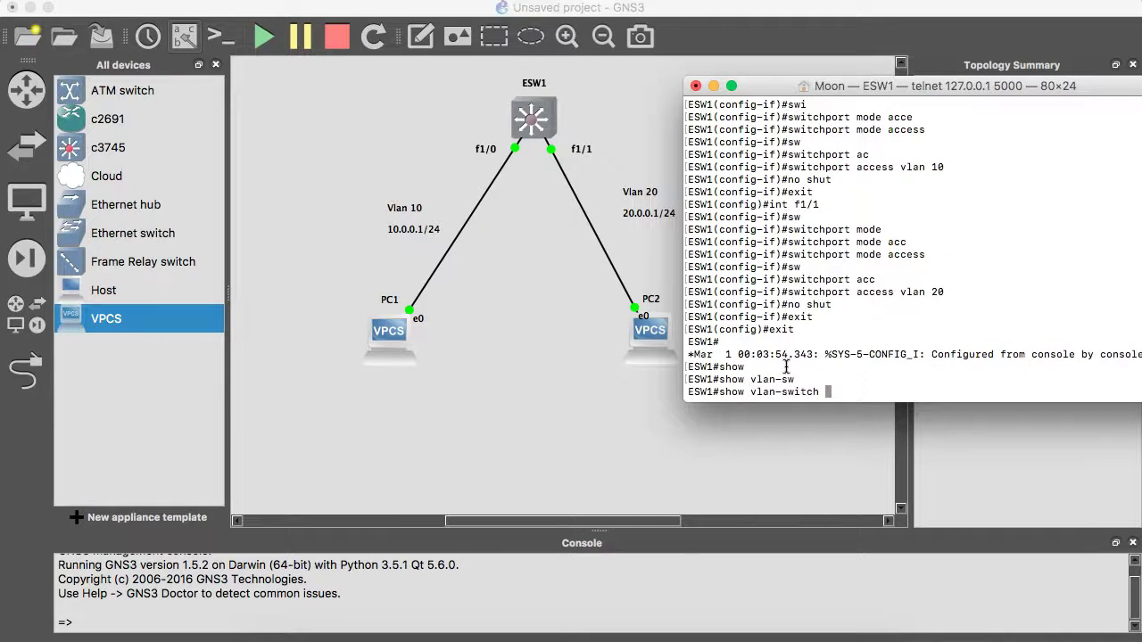
pyautogui.press('Return')
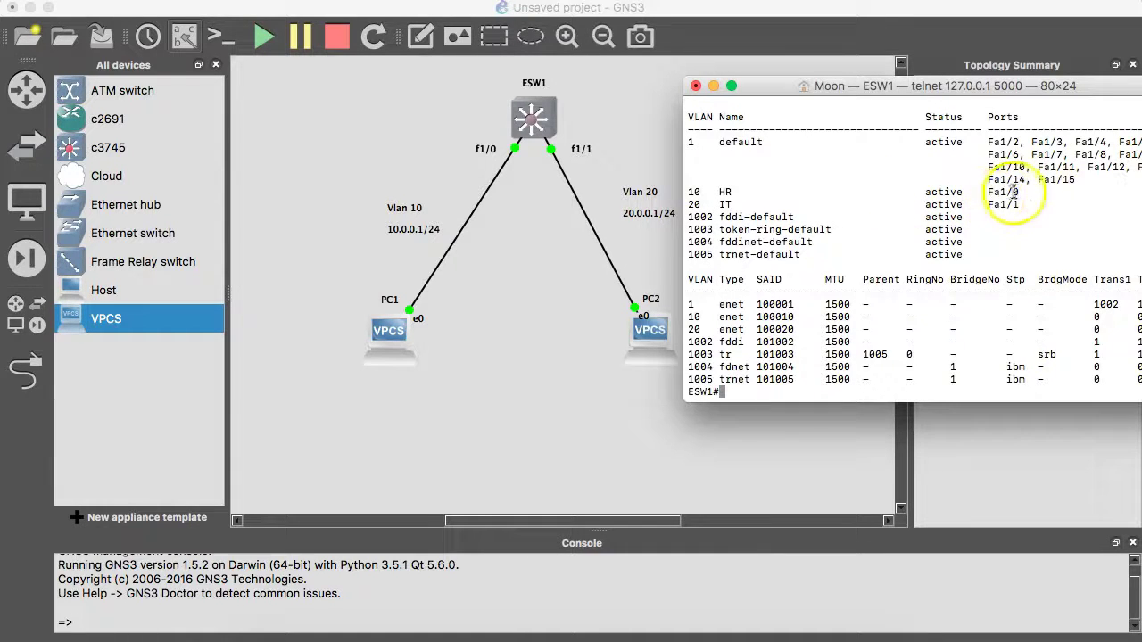
# Step: Highlight the VLAN 10 HR and VLAN 20 IT rows in the output
pyautogui.moveTo(704, 191)
pyautogui.mouseDown()
pyautogui.moveTo(963, 182)
pyautogui.moveTo(1012, 204)
pyautogui.mouseUp()
pyautogui.click(724, 205)
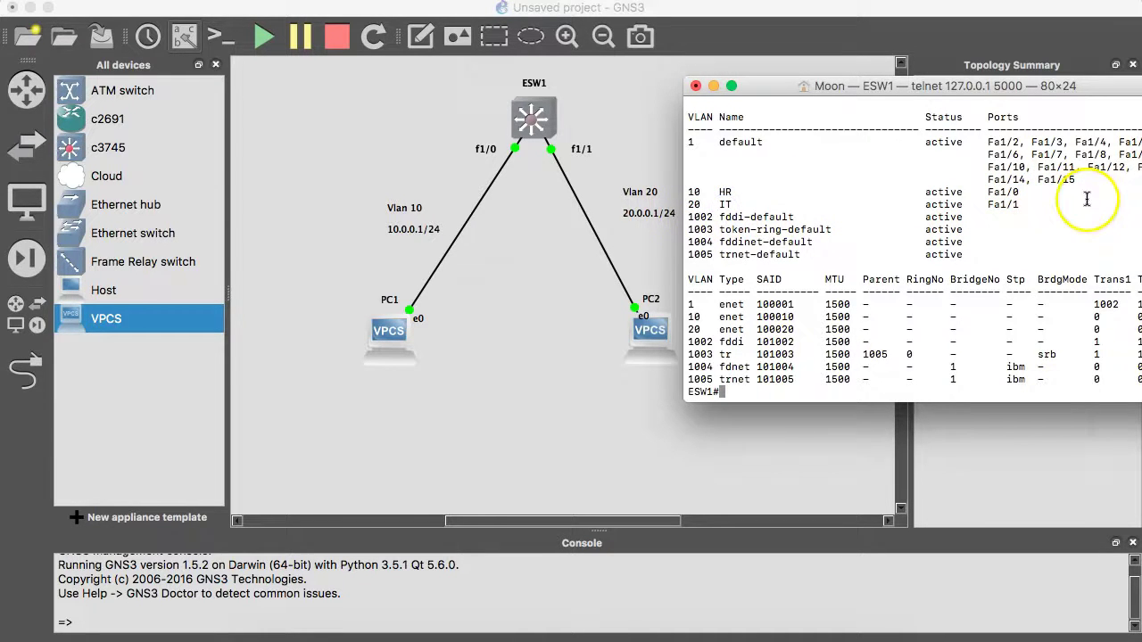
pyautogui.moveTo(1024, 205); pyautogui.dragTo(690, 205)
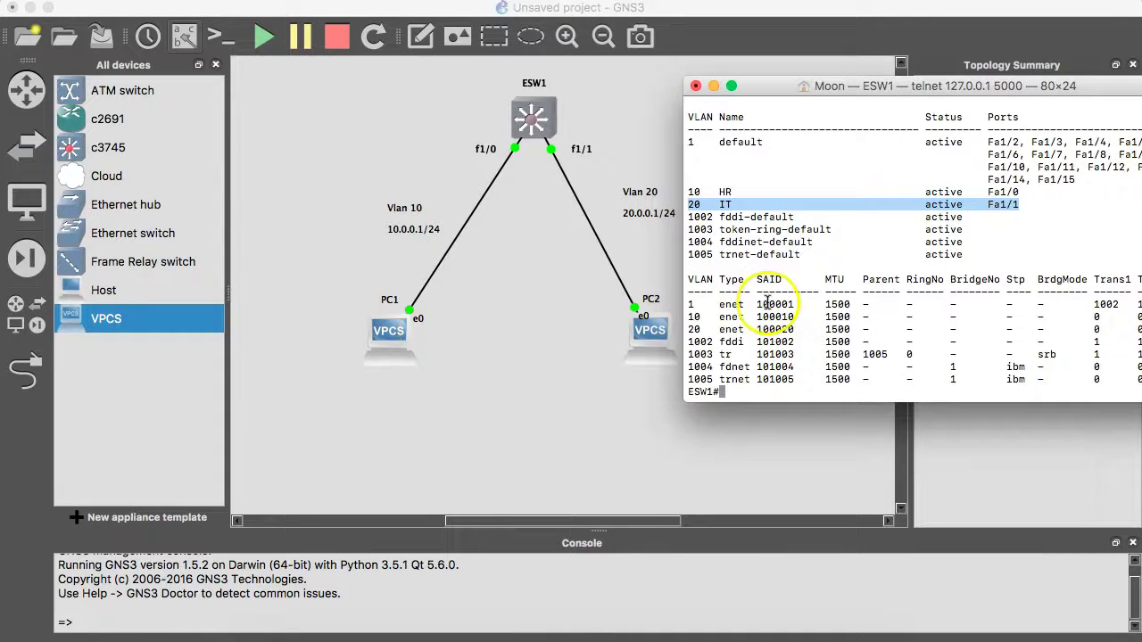
# Step: In PC1's console, set address 10.0.0.2/24 with gateway 10.0.0.1, placed beside ESW1's console
pyautogui.doubleClick(386, 332)
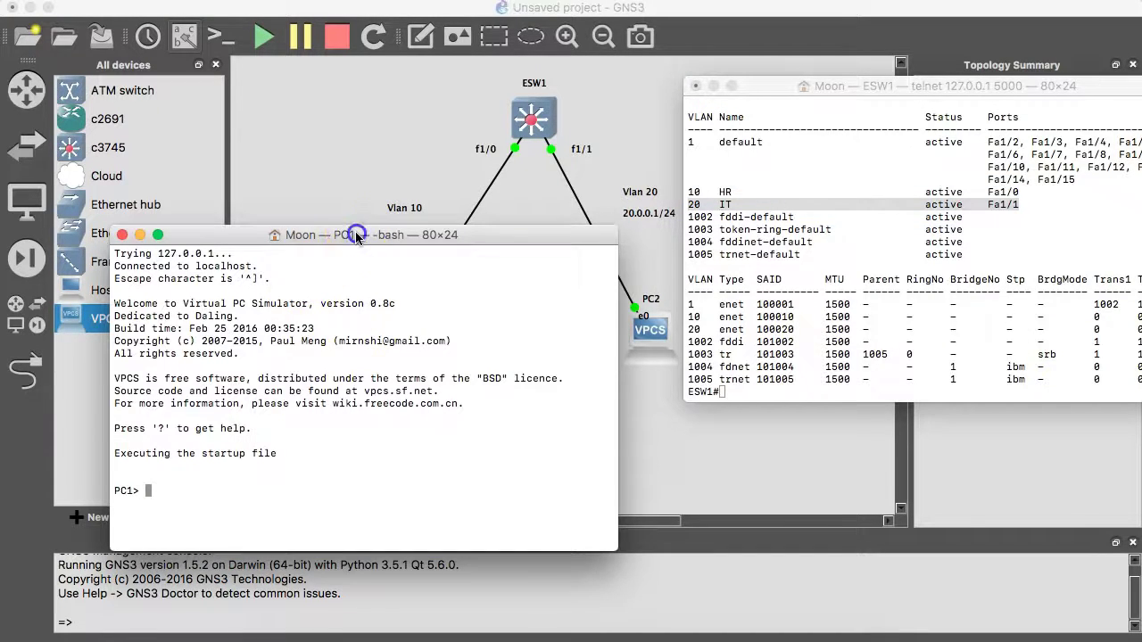
pyautogui.moveTo(356, 237)
pyautogui.mouseDown()
pyautogui.moveTo(633, 307)
pyautogui.moveTo(825, 243)
pyautogui.moveTo(804, 232)
pyautogui.mouseUp()
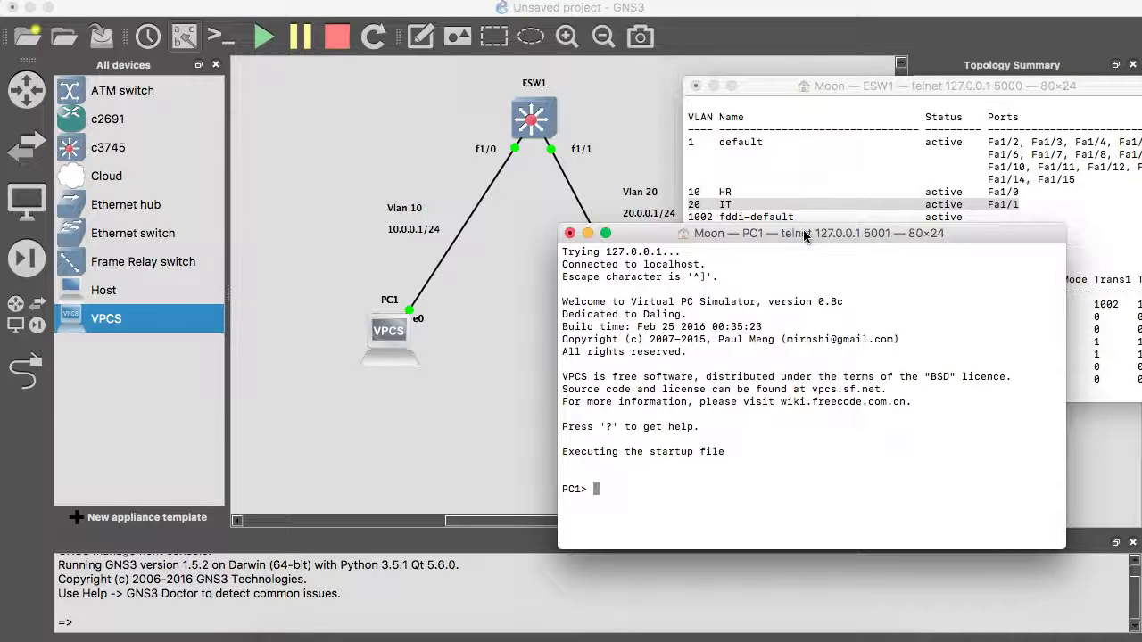
pyautogui.write('ip ')
pyautogui.write('10.0.1')
pyautogui.press('BackSpace')
pyautogui.write('0.2')
pyautogui.write(' /')
pyautogui.write('24 ')
pyautogui.write('10.0.0.')
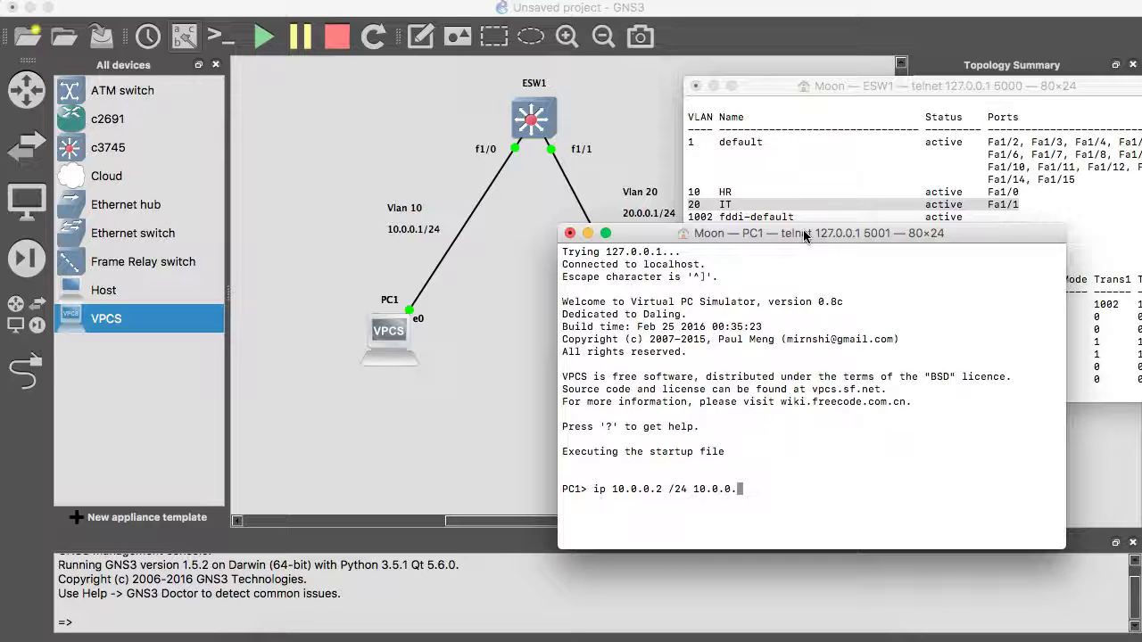
pyautogui.write('1')
pyautogui.press('Return')
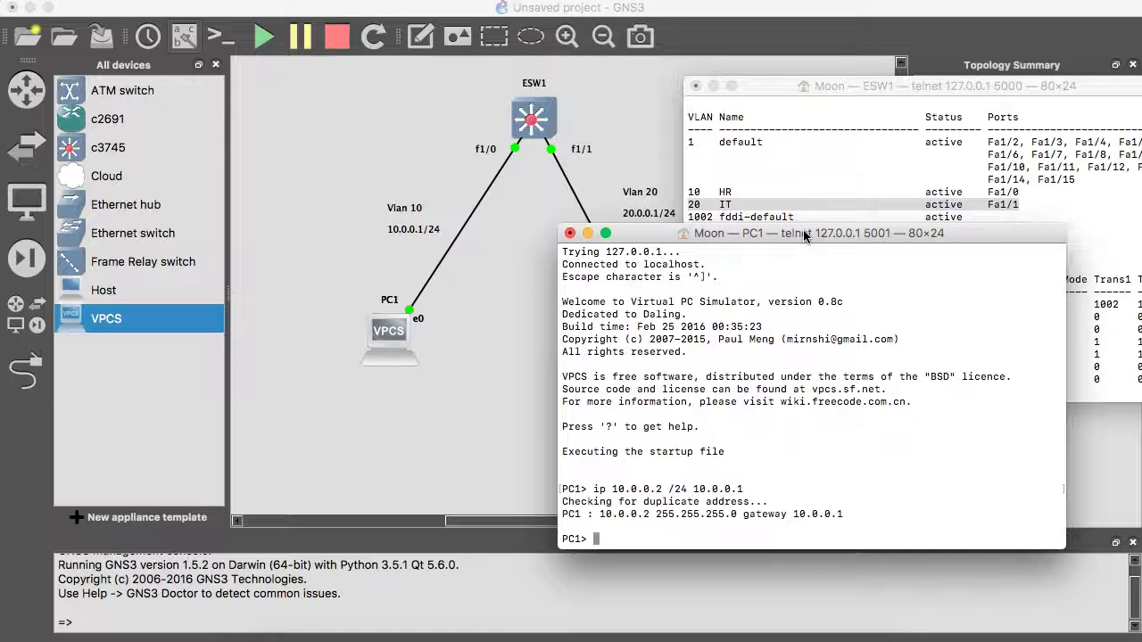
pyautogui.moveTo(760, 238); pyautogui.dragTo(757, 179)
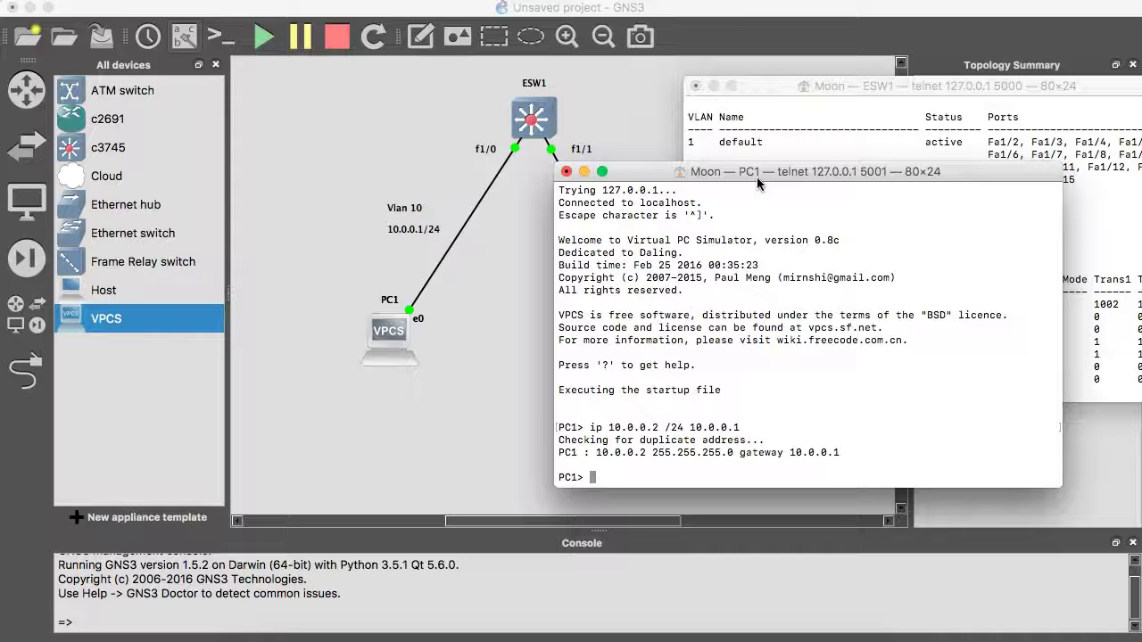
# Step: Ping gateway 10.0.0.1 from PC1, getting host not reachable, and uncover ESW1's VLAN listing
pyautogui.write('p')
pyautogui.write('ing ')
pyautogui.write('10')
pyautogui.write('.0.0.')
pyautogui.write('1')
pyautogui.press('Return')
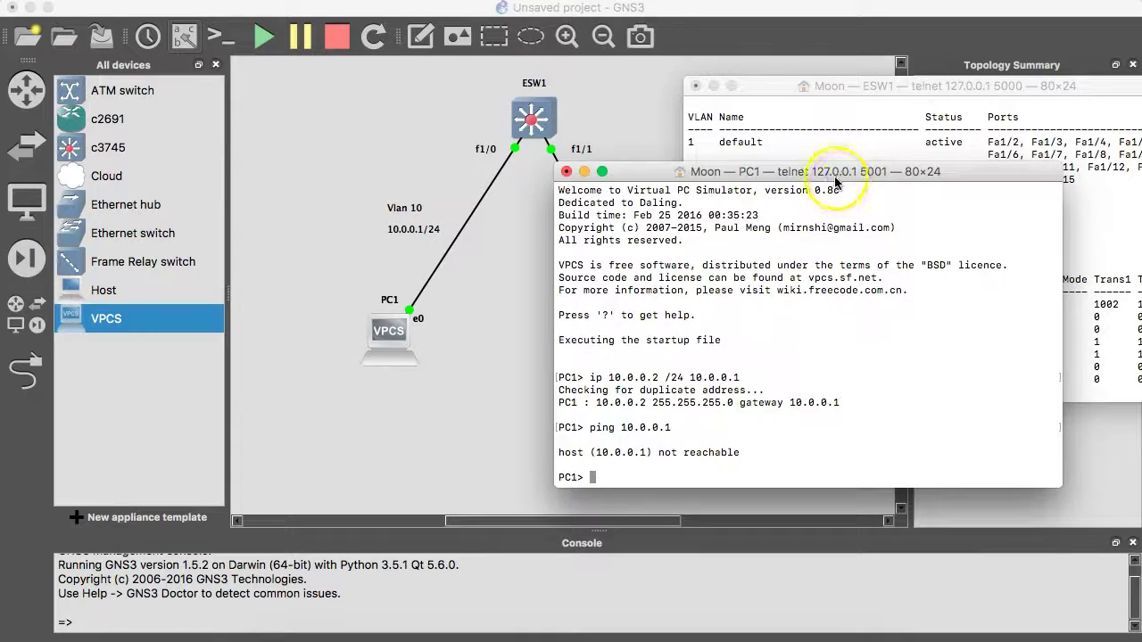
pyautogui.moveTo(836, 178); pyautogui.dragTo(457, 203)
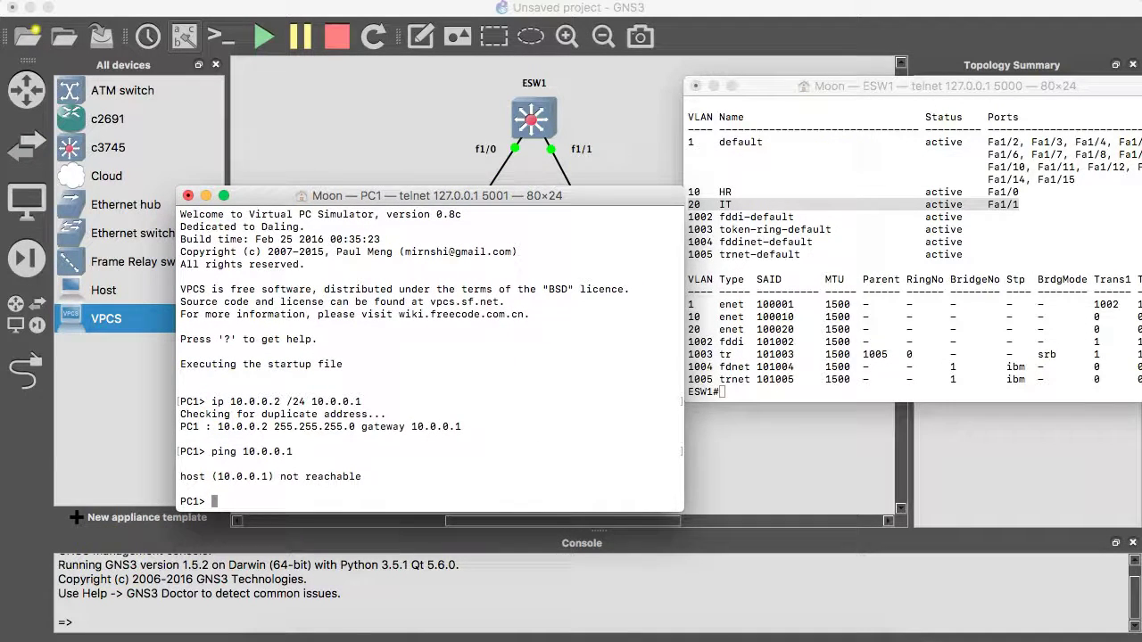
pyautogui.click(311, 493)
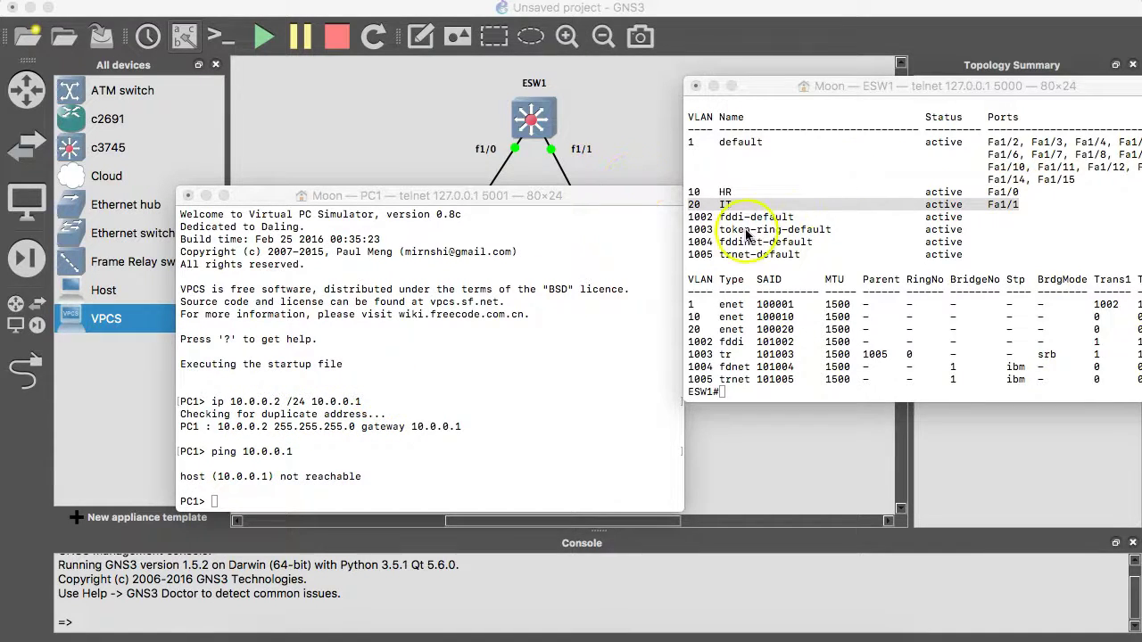
# Step: Enter global configuration (conf t) on ESW1 and create interface VLAN 10
pyautogui.click(756, 389)
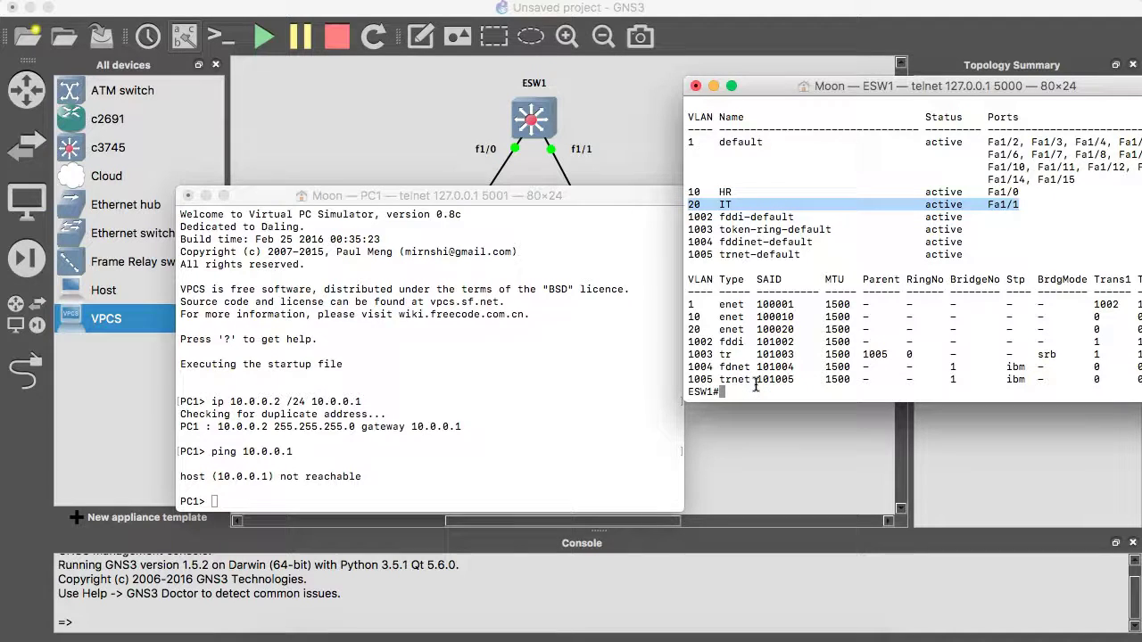
pyautogui.write('co')
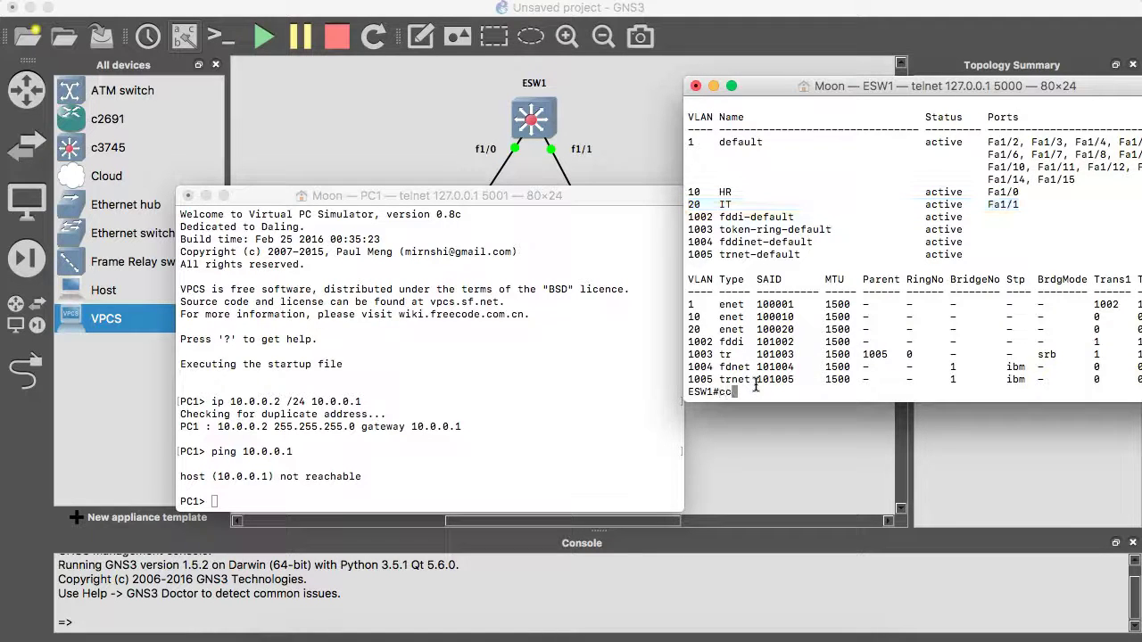
pyautogui.write('nf t')
pyautogui.press('BackSpace')
pyautogui.press('BackSpace')
pyautogui.press('BackSpace')
pyautogui.write('nf t')
pyautogui.press('Return')
pyautogui.write('int vlan ')
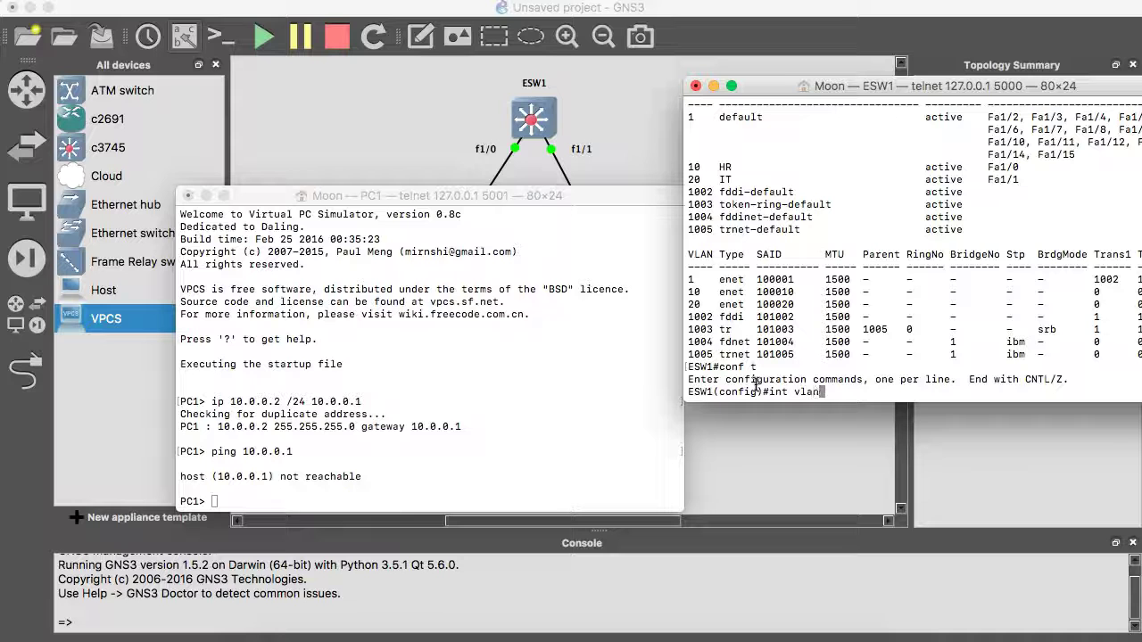
pyautogui.write('10')
pyautogui.press('Return')
# Step: Address VLAN 10 as 10.0.0.1 255.255.255.0, enable it with no shut, and exit
pyautogui.write('ip')
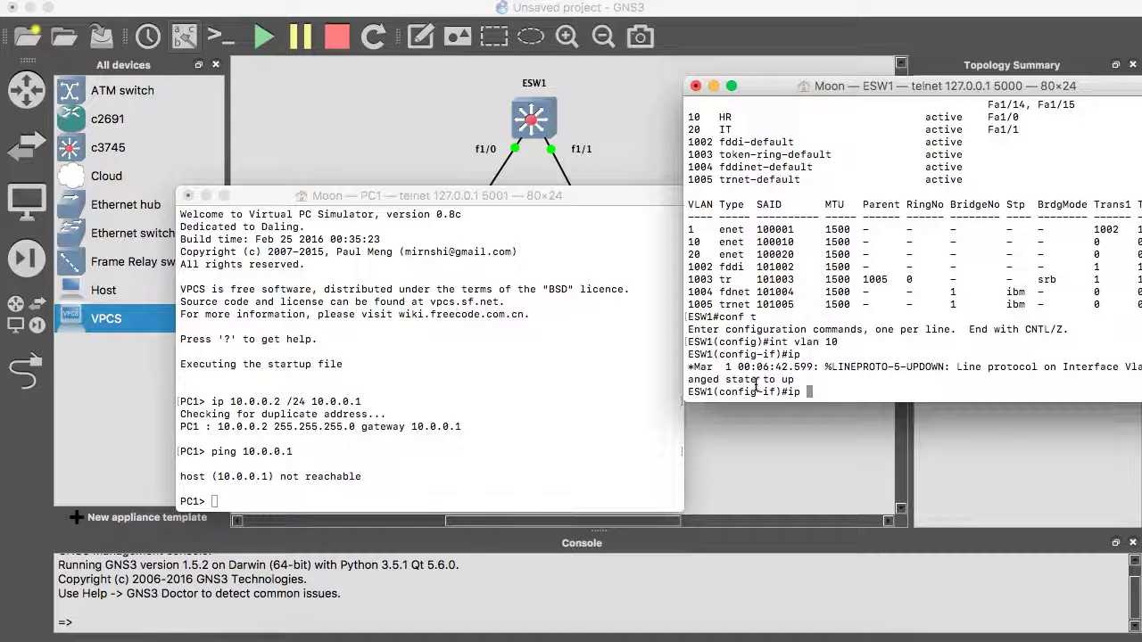
pyautogui.write(' add ')
pyautogui.write('10.0.0.1')
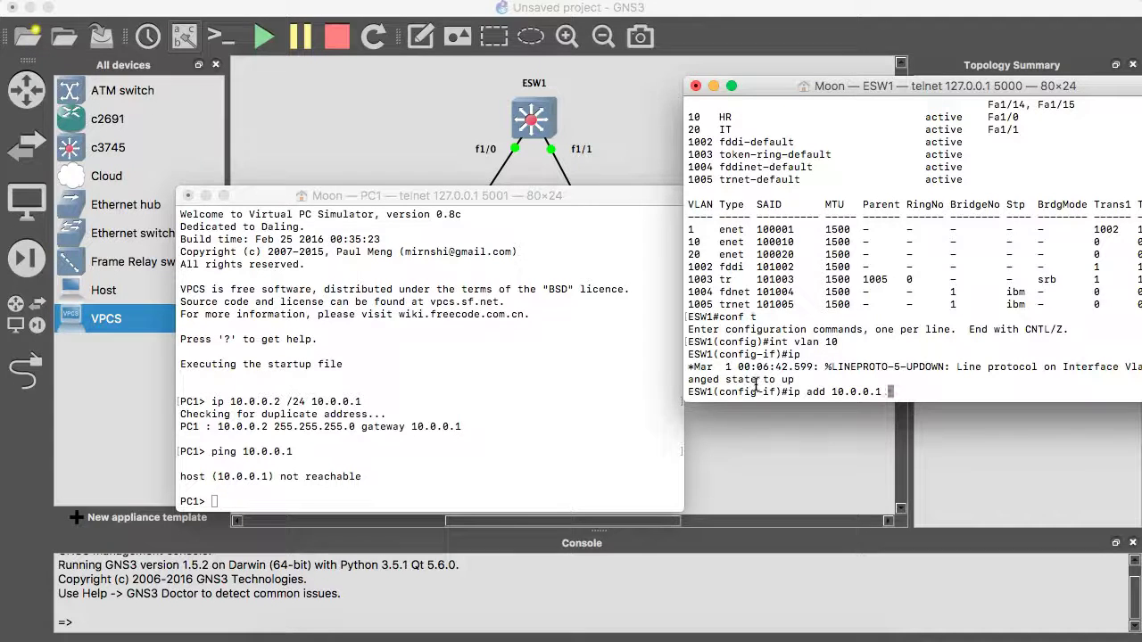
pyautogui.write(' 2')
pyautogui.write('55.5')
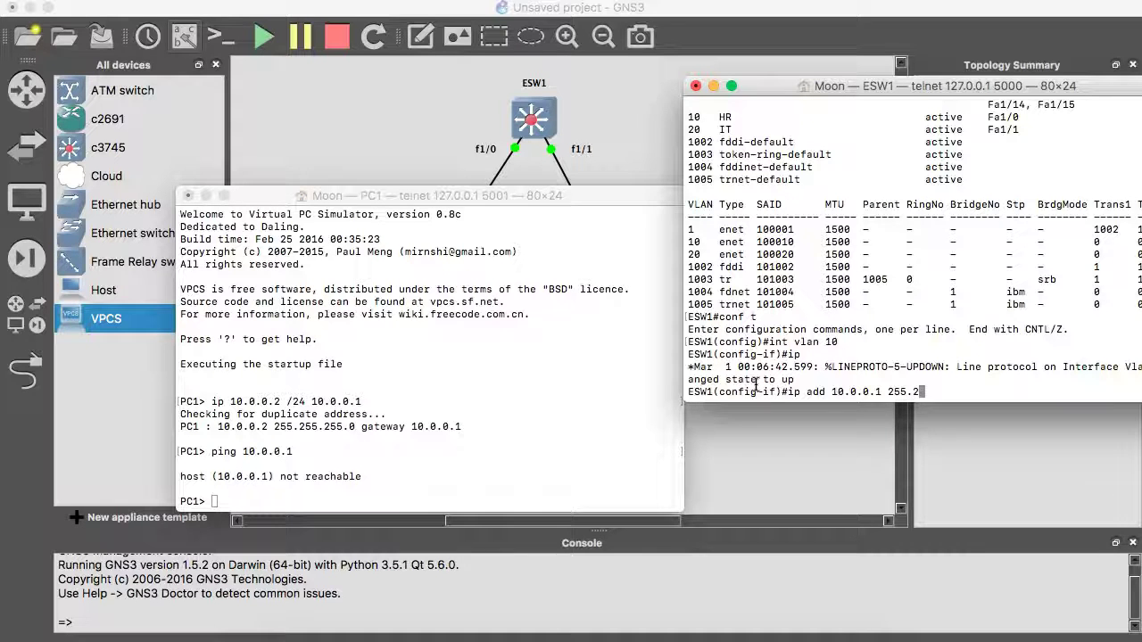
pyautogui.write('55.255.0')
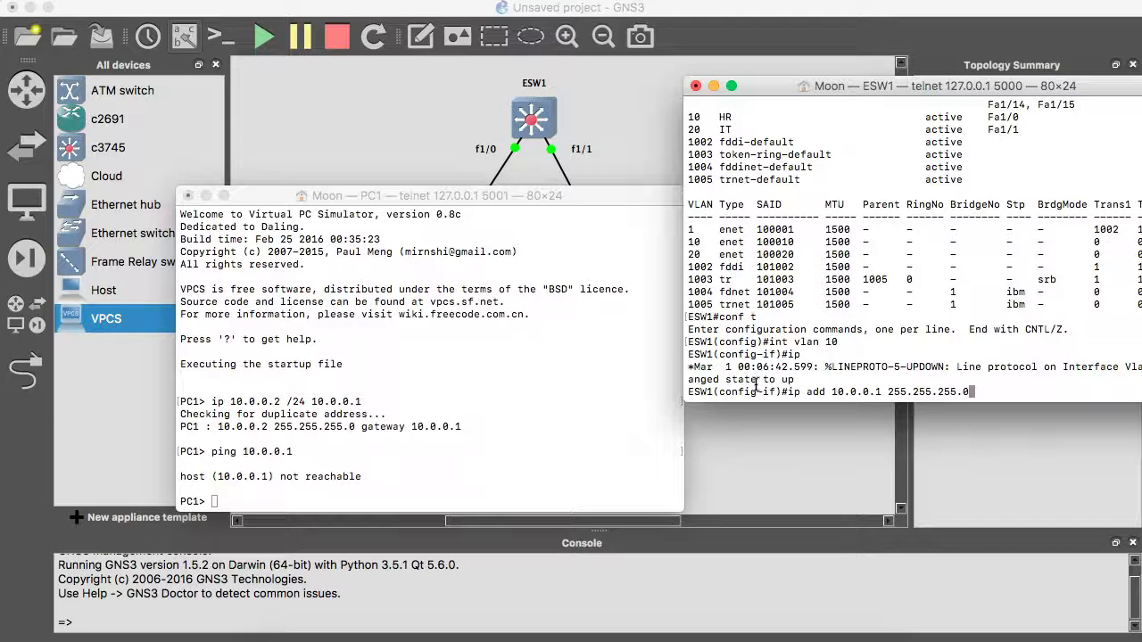
pyautogui.press('Return')
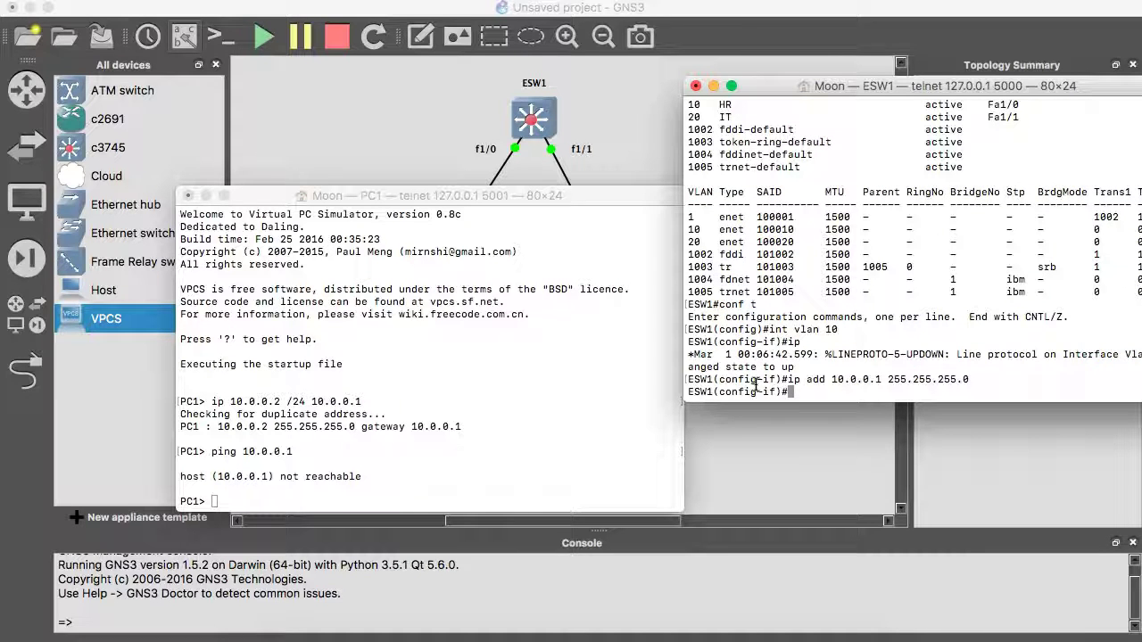
pyautogui.write('no ')
pyautogui.write('shut')
pyautogui.press('Return')
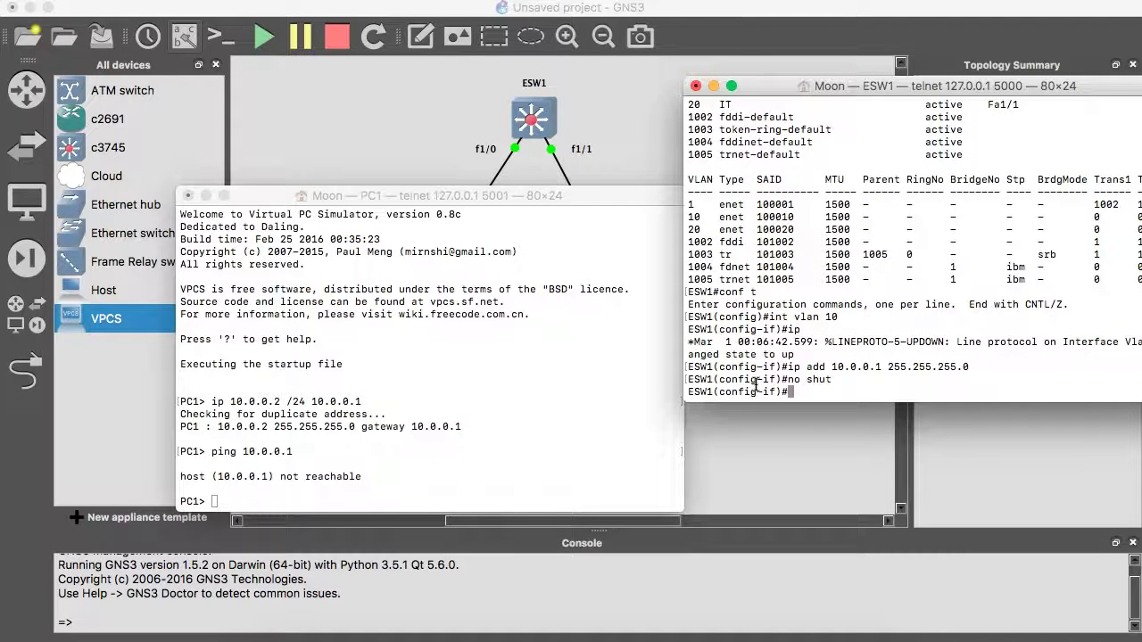
pyautogui.write('exit')
pyautogui.press('Return')
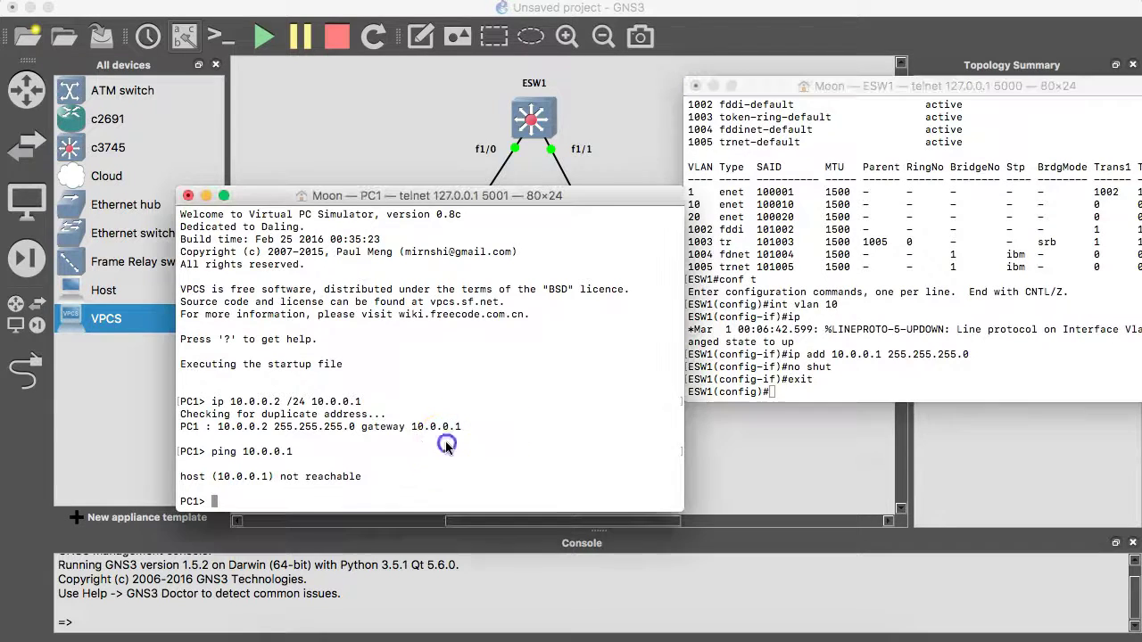
# Step: Rerun PC1's ping to 10.0.0.1, now succeeding after one timeout, then reactivate ESW1's console
pyautogui.click(446, 443)
pyautogui.press('Up')
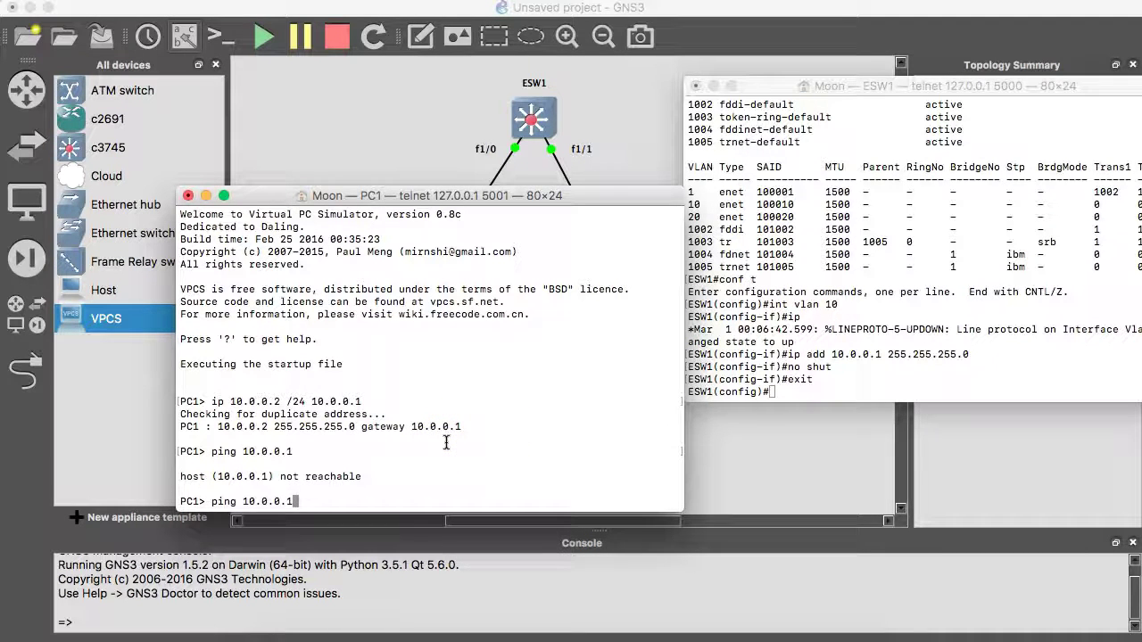
pyautogui.press('Return')
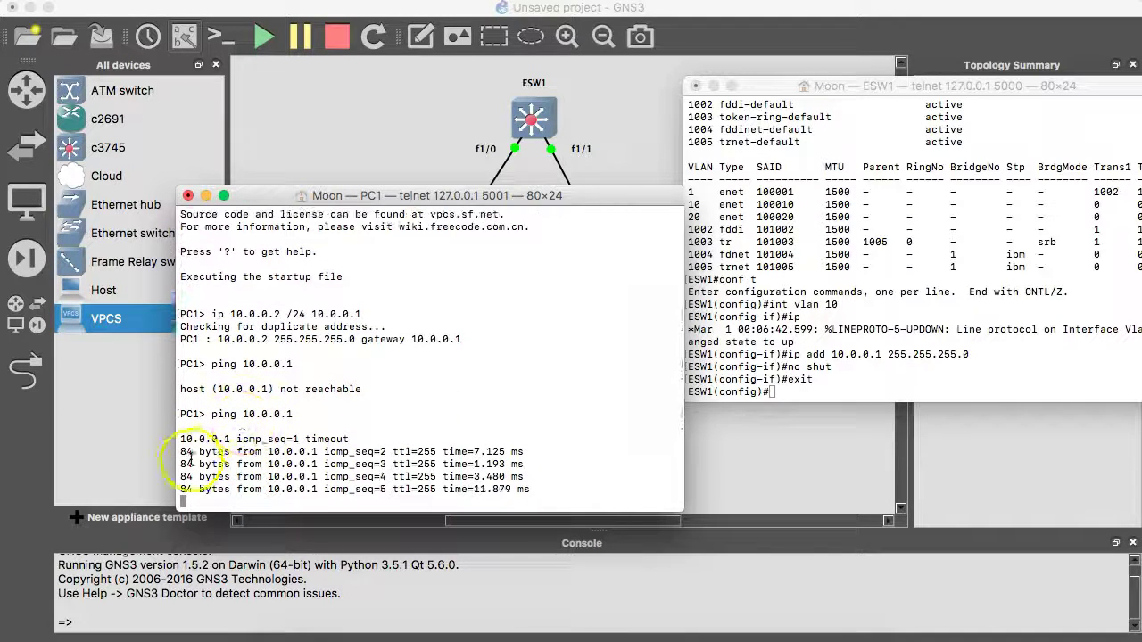
pyautogui.moveTo(349, 426); pyautogui.dragTo(192, 439)
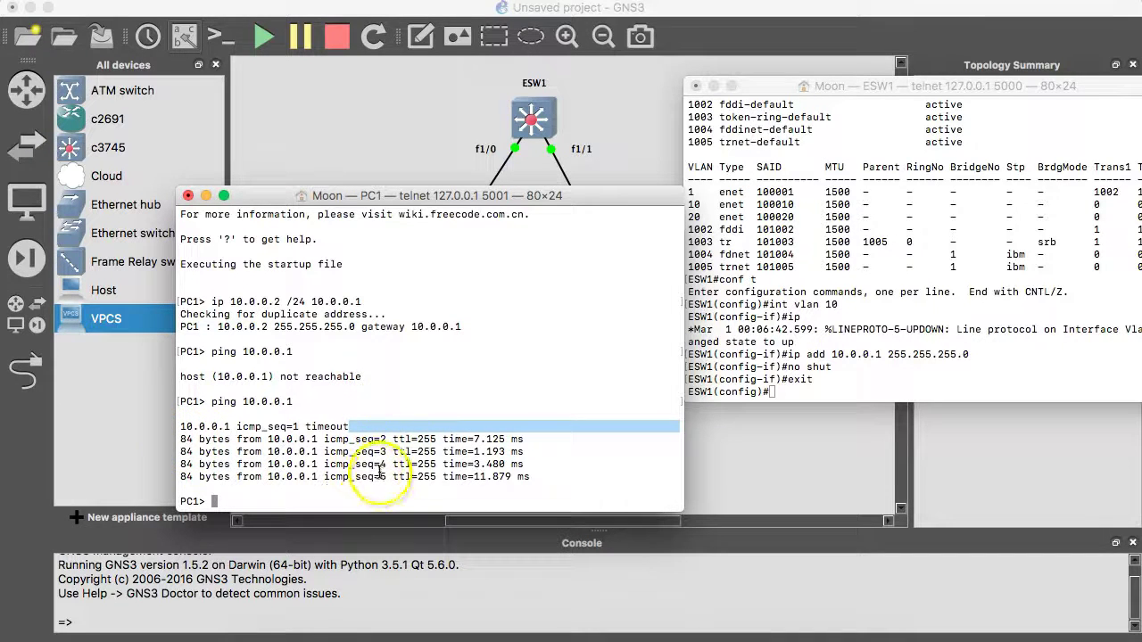
pyautogui.press('super+Tab')
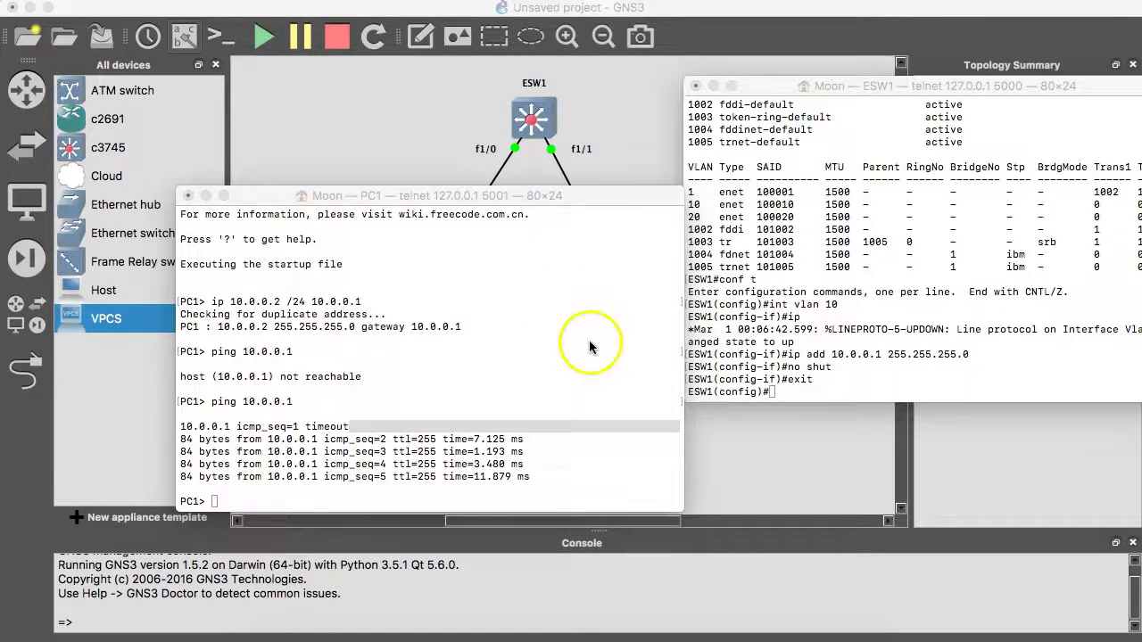
pyautogui.click(833, 370)
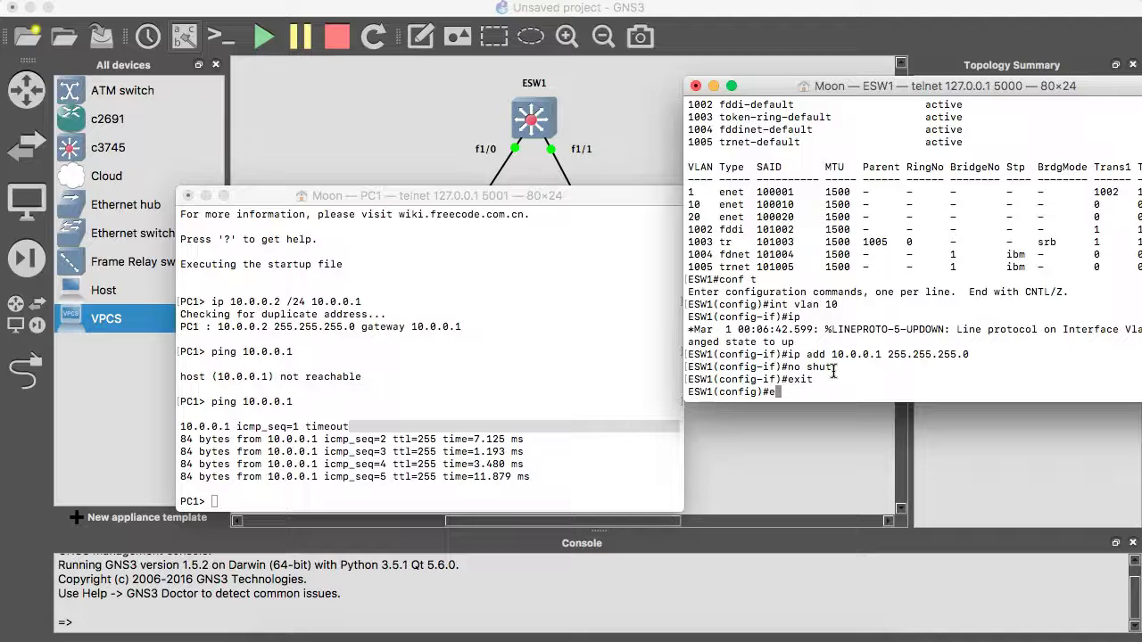
# Step: Create ESW1 interface VLAN 20 at 20.0.0.1 255.255.255.0, enable it, and exit
pyautogui.write('int vlan ')
pyautogui.write('20')
pyautogui.press('Return')
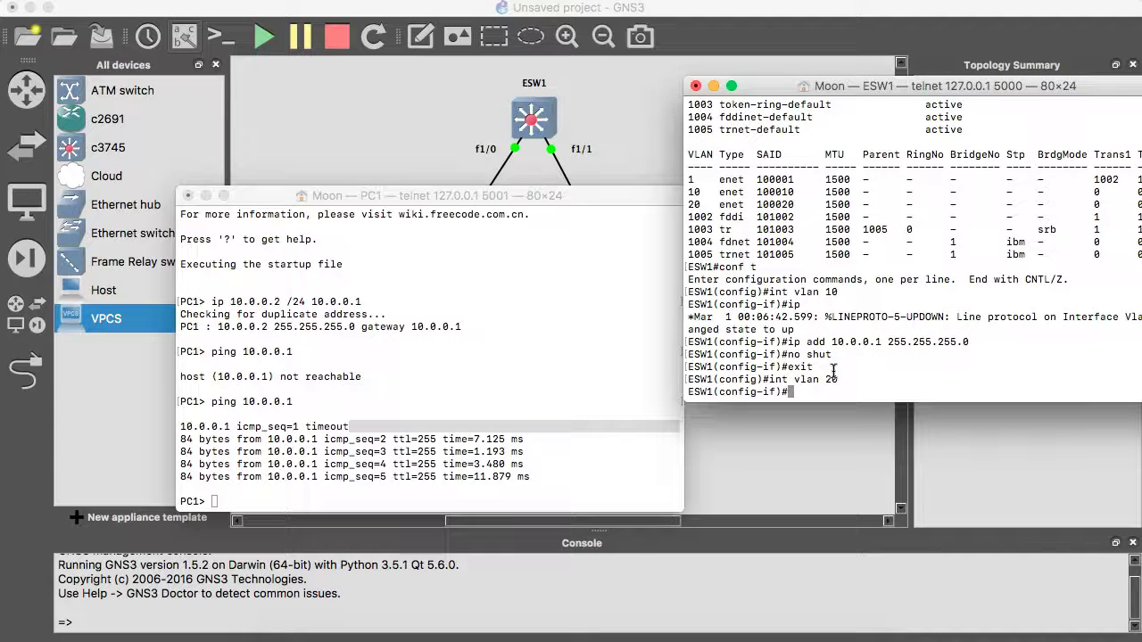
pyautogui.write('ip add ')
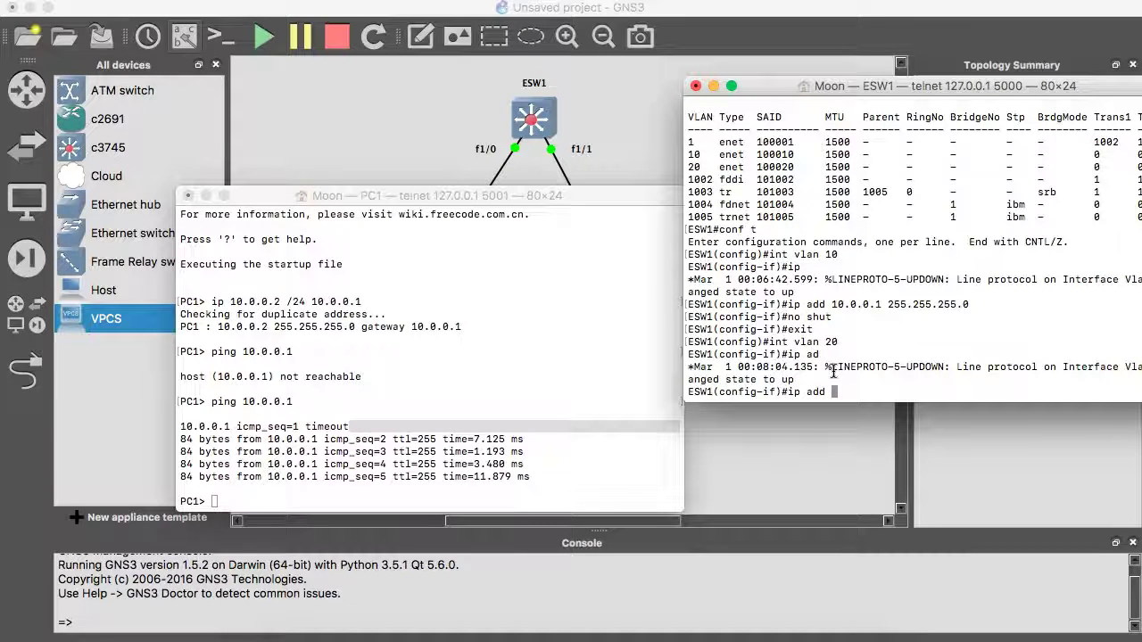
pyautogui.write('20.0.0.')
pyautogui.write('125')
pyautogui.write('5.255.255.0')
pyautogui.press('Return')
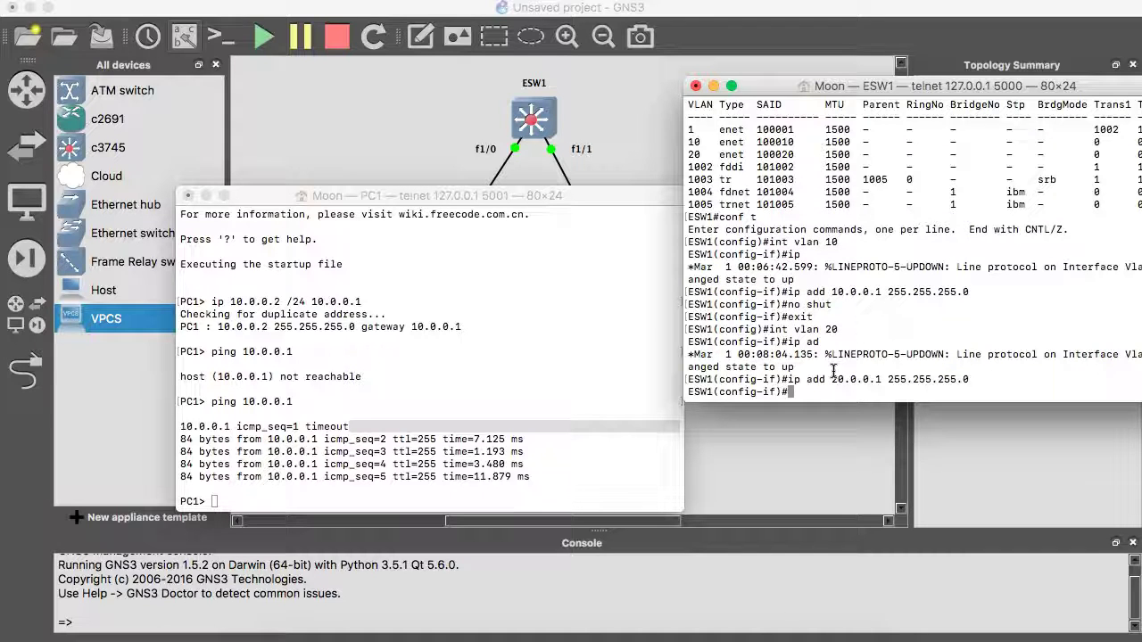
pyautogui.write('no shut')
pyautogui.press('Return')
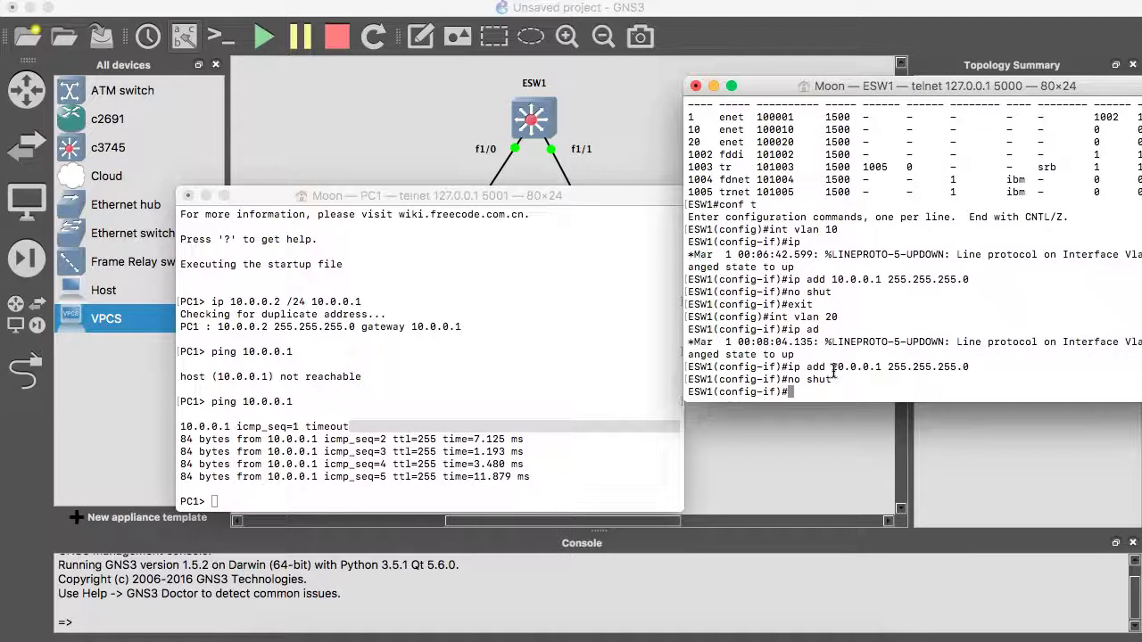
pyautogui.write('exit')
pyautogui.press('Return')
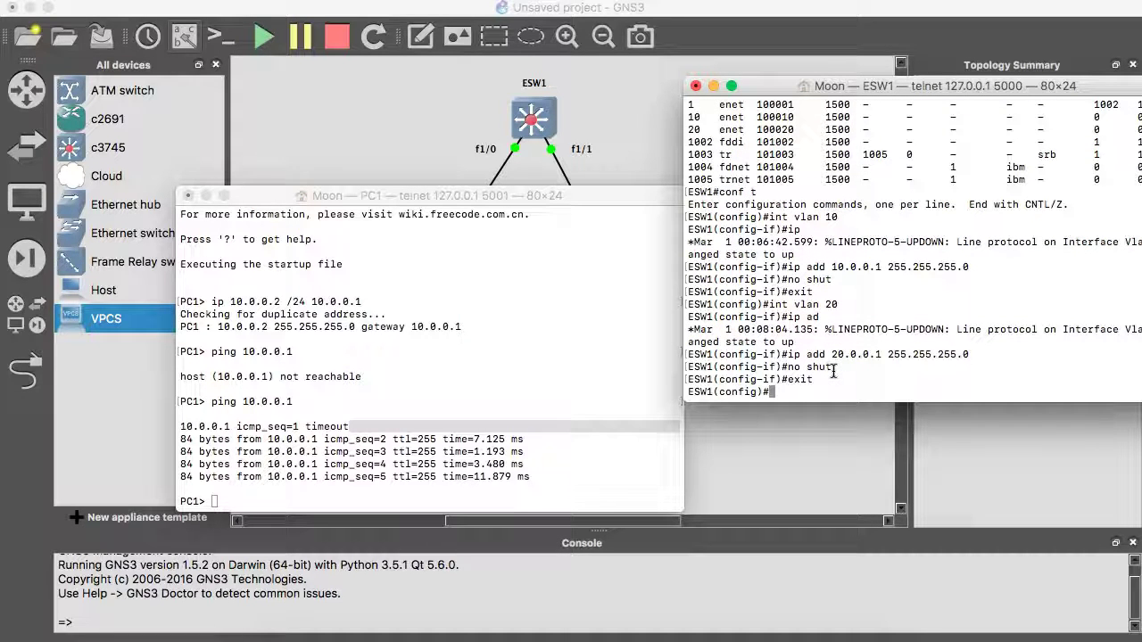
# Step: Open PC2's console and set its address to 20.0.0.2/24 with gateway 20.0.0.1
pyautogui.click(535, 201)
pyautogui.moveTo(536, 204); pyautogui.dragTo(360, 187)
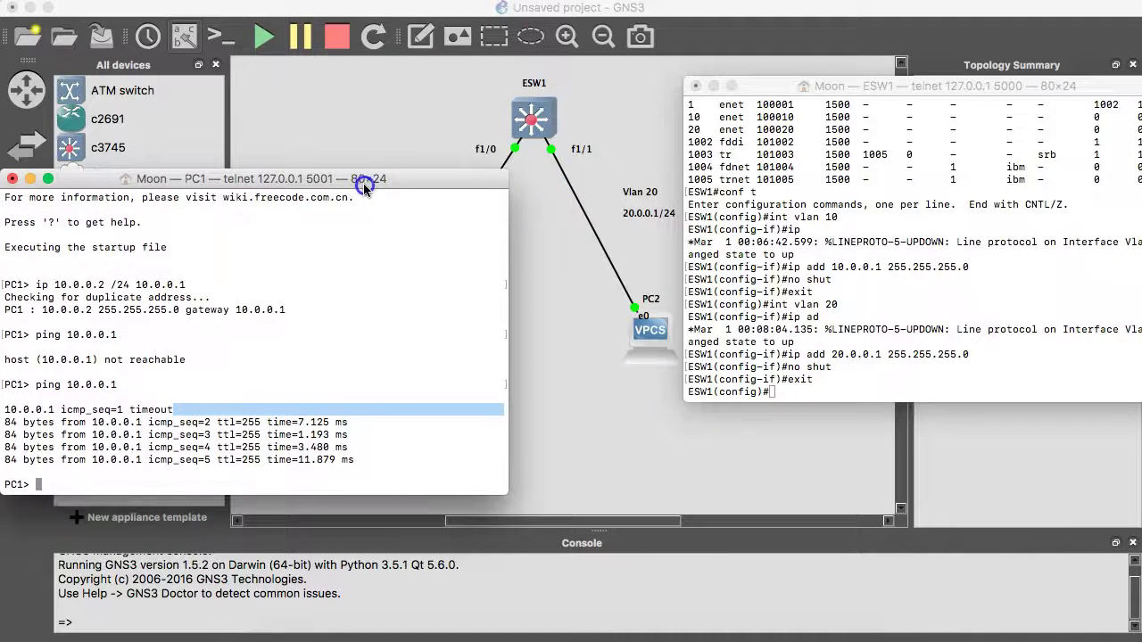
pyautogui.doubleClick(654, 336)
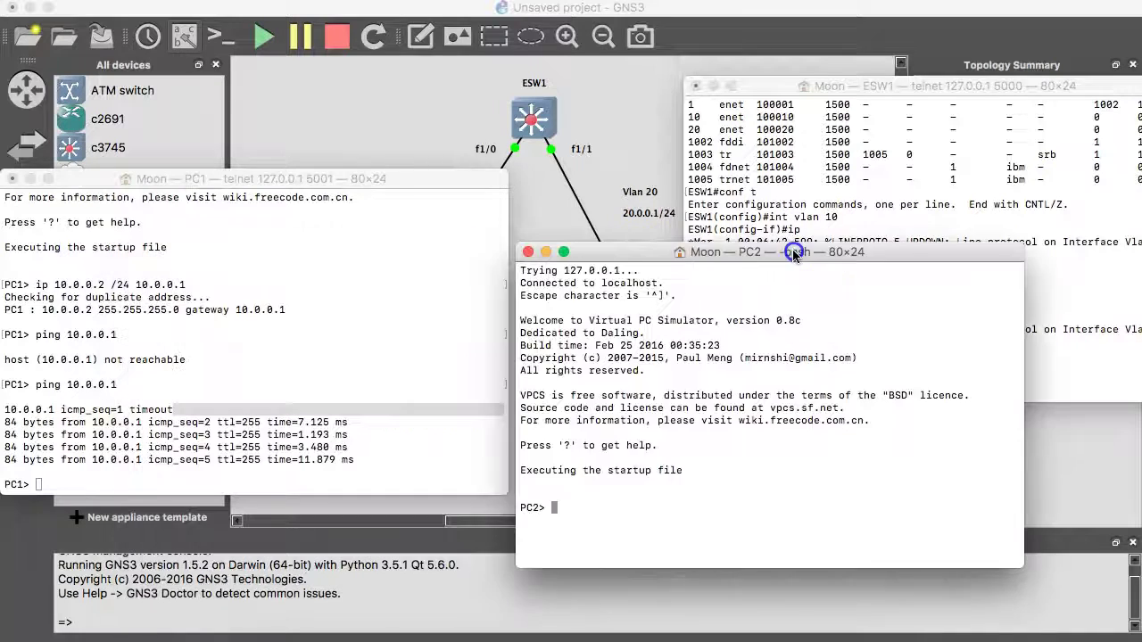
pyautogui.moveTo(407, 257); pyautogui.dragTo(838, 233)
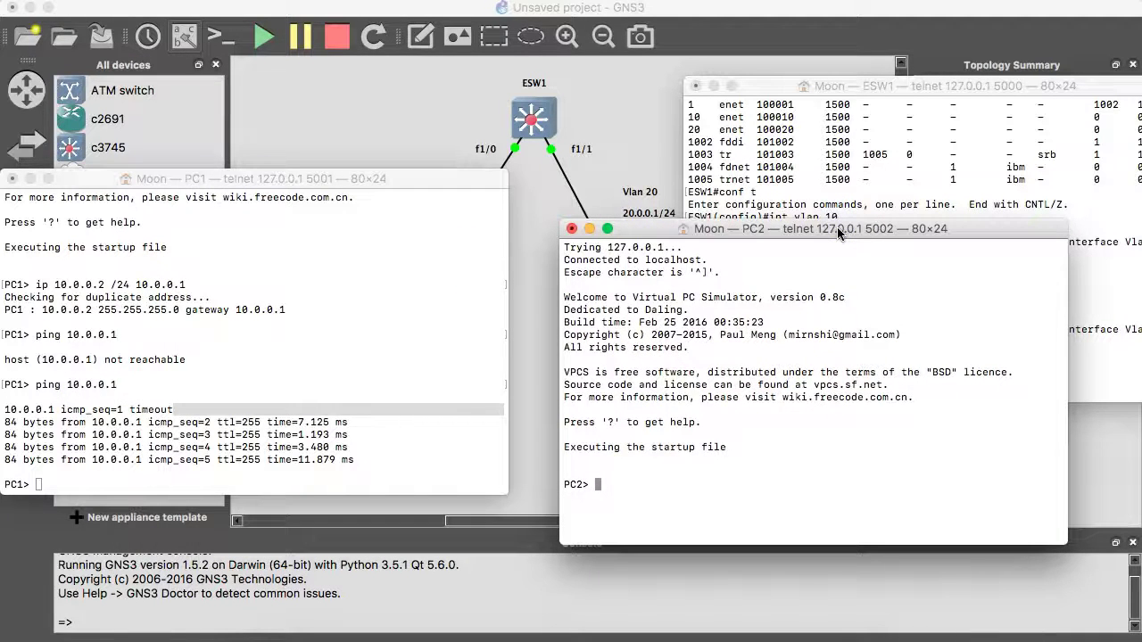
pyautogui.write('ip ')
pyautogui.write('20')
pyautogui.write('..0')
pyautogui.press('BackSpace')
pyautogui.write('0.2 ')
pyautogui.write('/24 2')
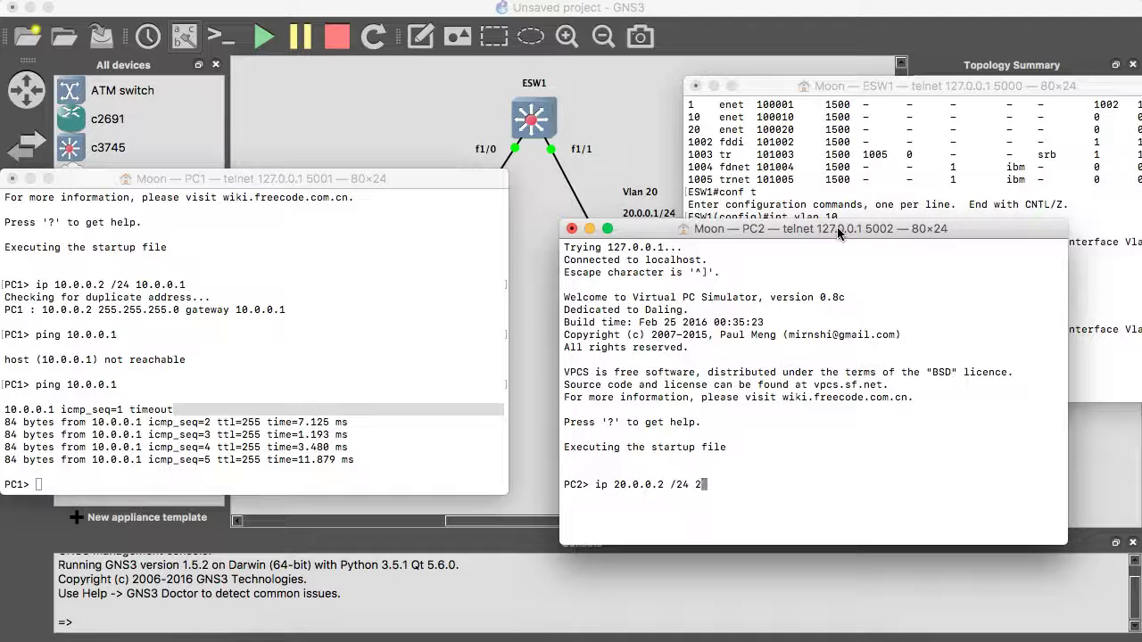
pyautogui.write('0.0.0.')
pyautogui.press('Return')
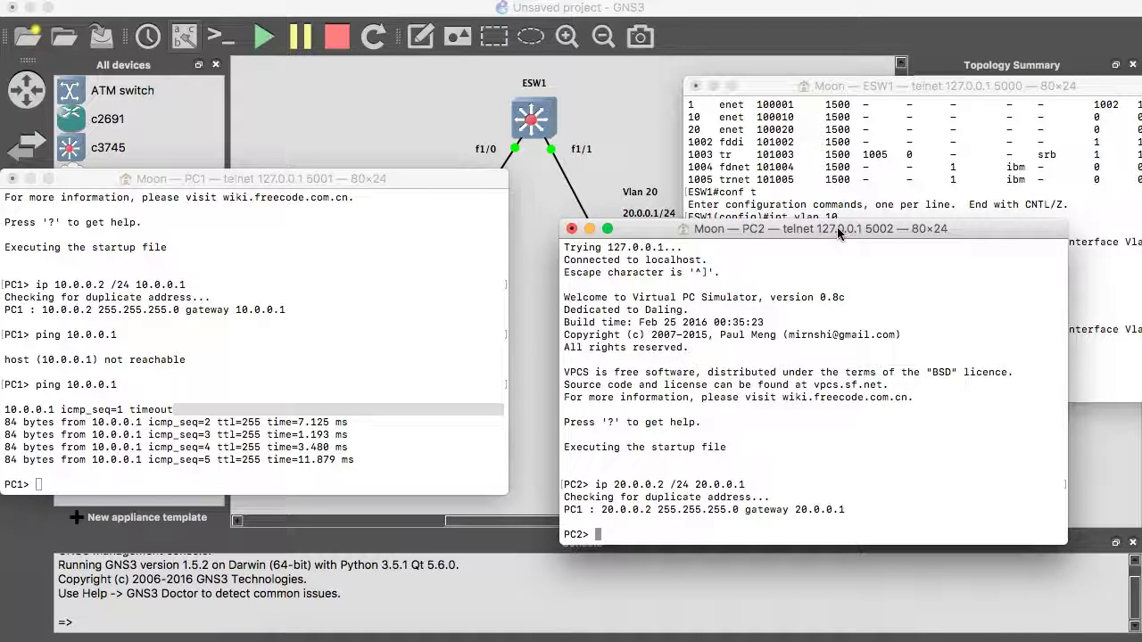
# Step: Ping gateway 20.0.0.1 from PC2, succeeding after one timeout
pyautogui.write('p')
pyautogui.write('ing 20.0.0.1')
pyautogui.press('Return')
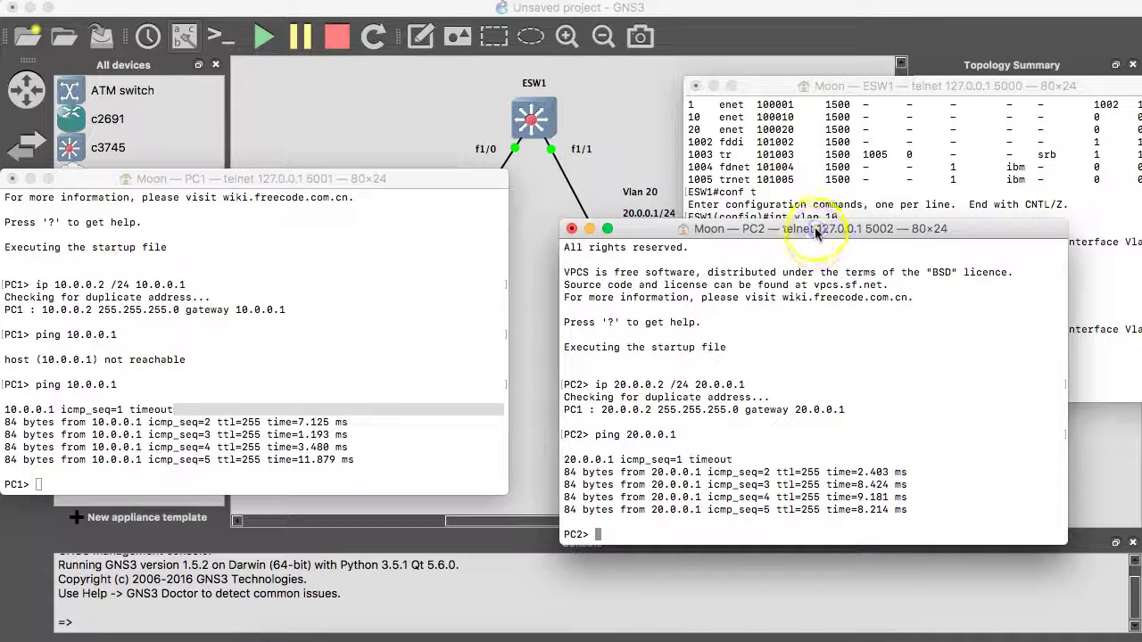
pyautogui.moveTo(815, 234); pyautogui.dragTo(834, 189)
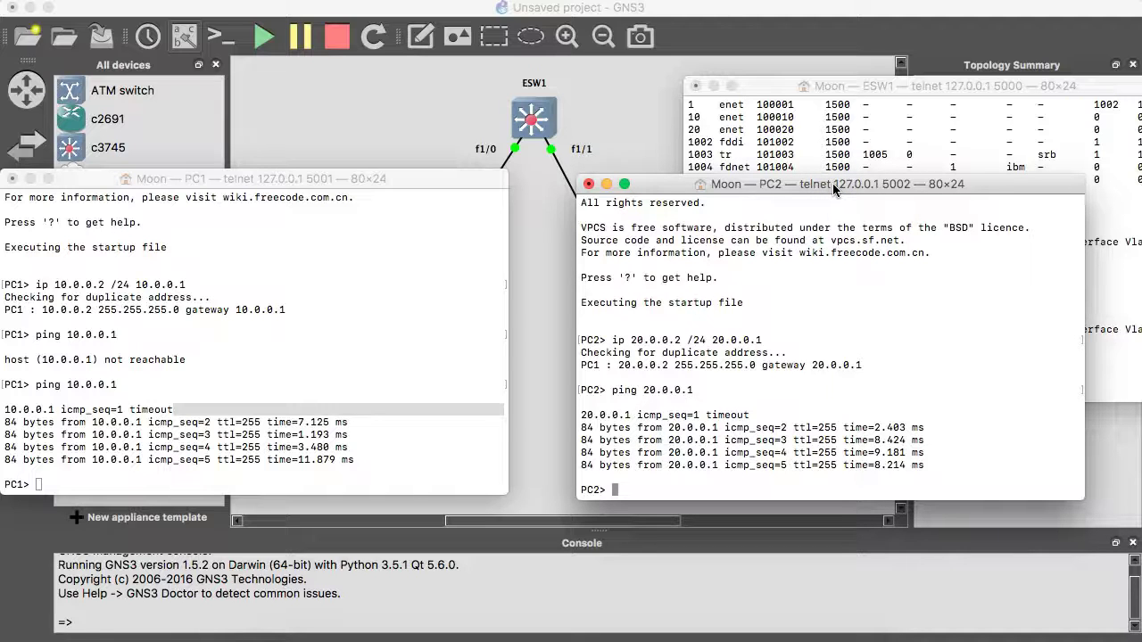
# Step: Ping PC2 at 20.0.0.2 from PC1, where all five attempts time out, then end the session
pyautogui.moveTo(766, 176); pyautogui.dragTo(874, 127)
pyautogui.moveTo(339, 184)
pyautogui.mouseDown()
pyautogui.moveTo(414, 459)
pyautogui.moveTo(403, 158)
pyautogui.moveTo(407, 380)
pyautogui.moveTo(624, 101)
pyautogui.moveTo(689, 101)
pyautogui.moveTo(267, 164)
pyautogui.moveTo(245, 128)
pyautogui.moveTo(323, 14)
pyautogui.moveTo(331, 86)
pyautogui.moveTo(386, 167)
pyautogui.mouseUp()
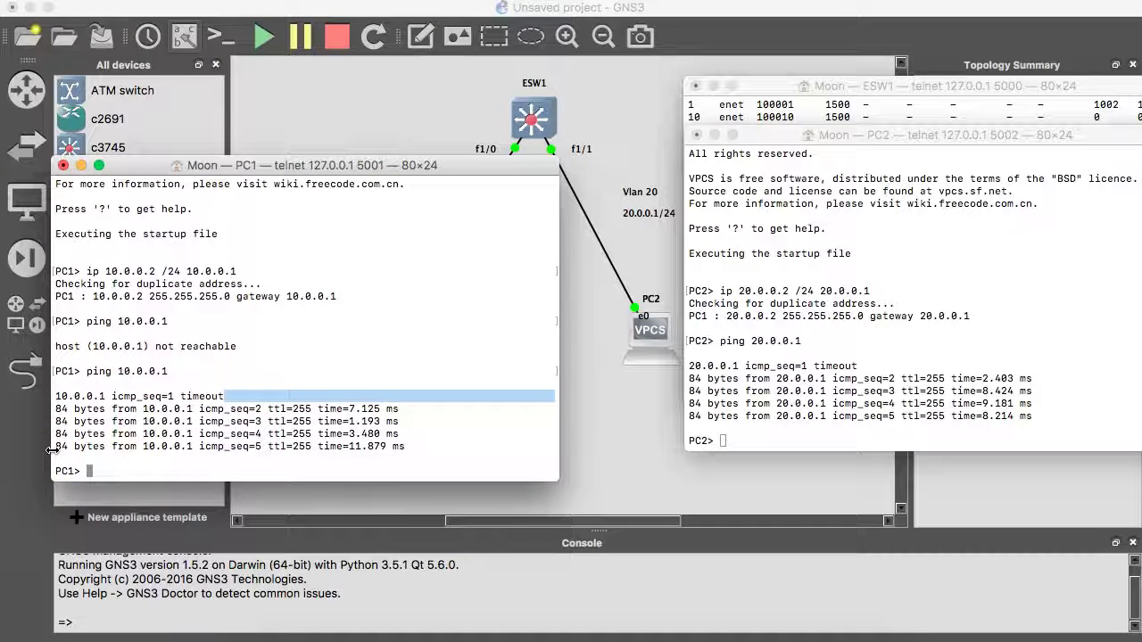
pyautogui.write('ping 20.0.0.')
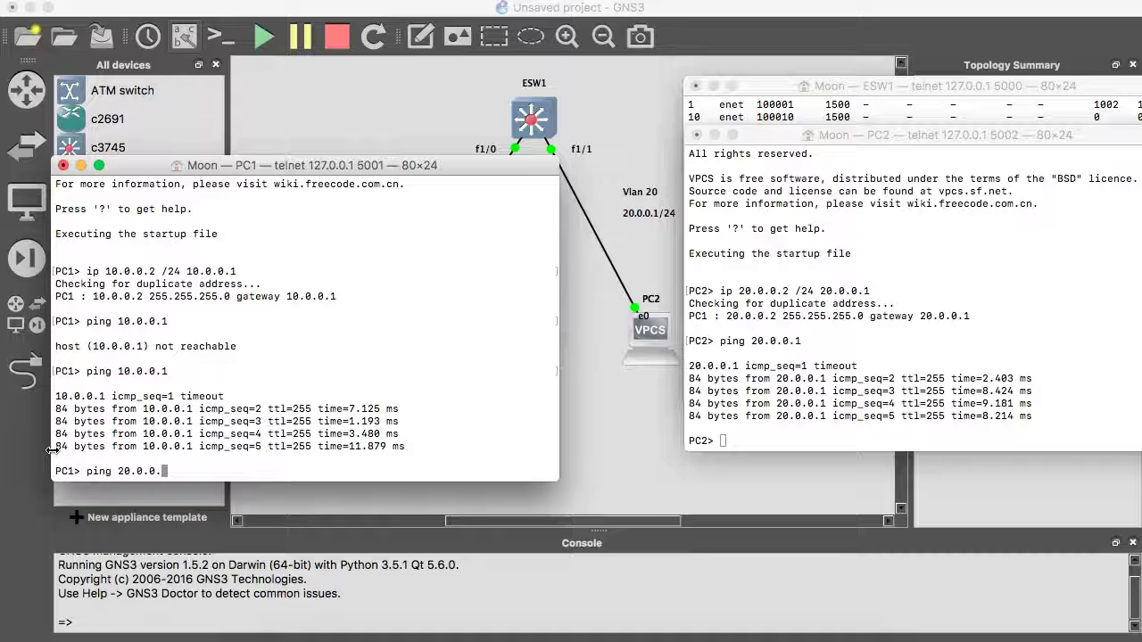
pyautogui.write('2')
pyautogui.press('Return')
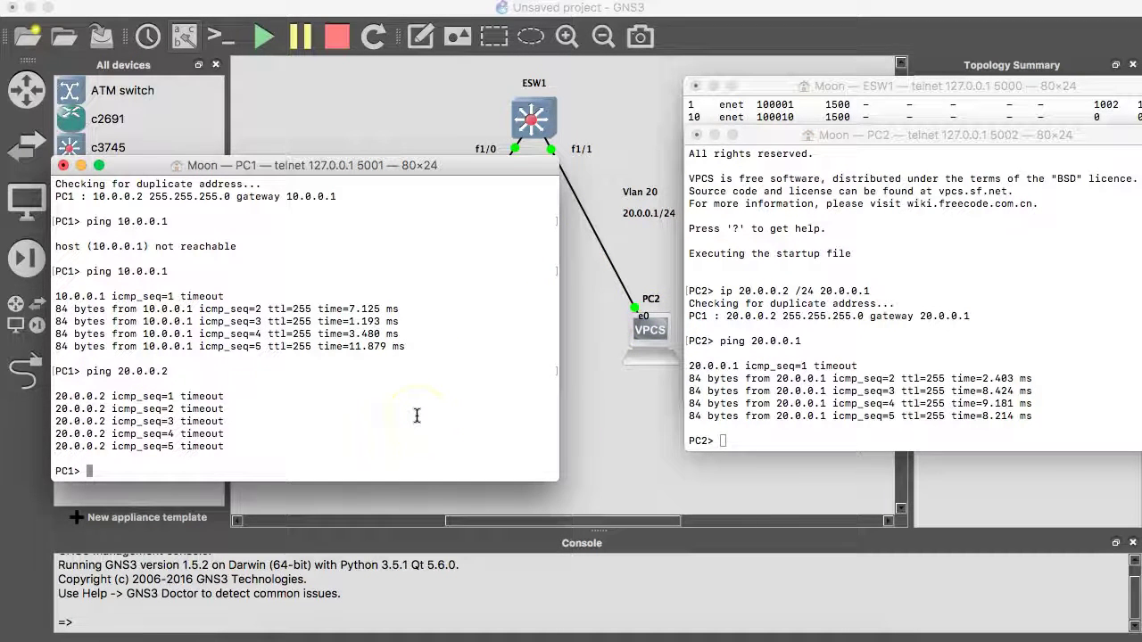
pyautogui.hotkey('ctrl', 'd')
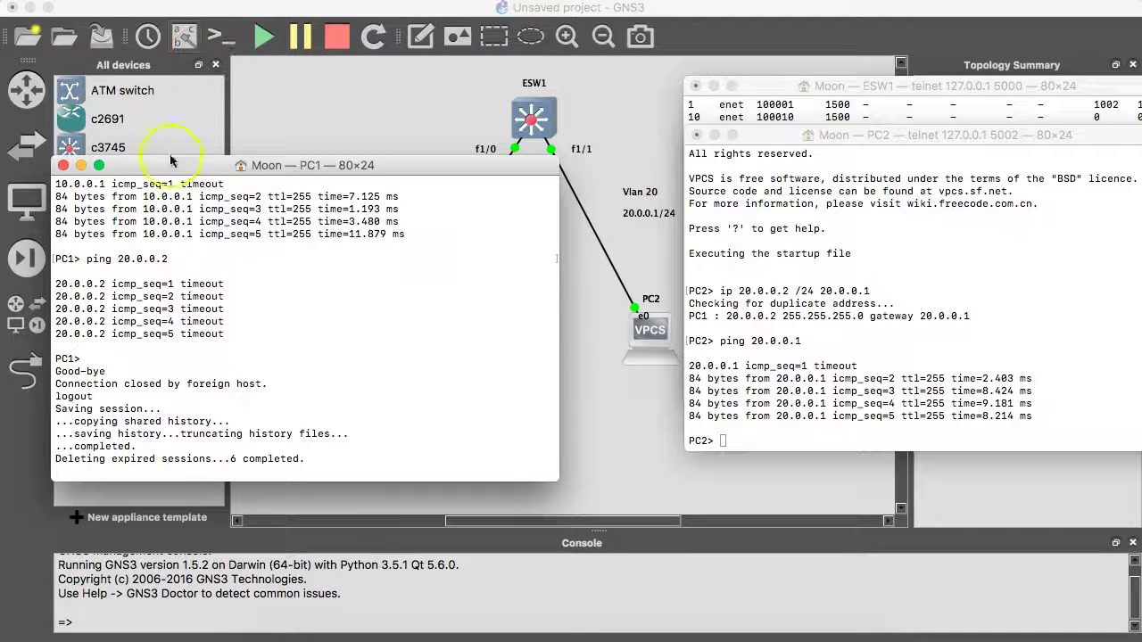
# Step: Close PC1's console and enter wr at a fresh ESW1 prompt
pyautogui.click(63, 167)
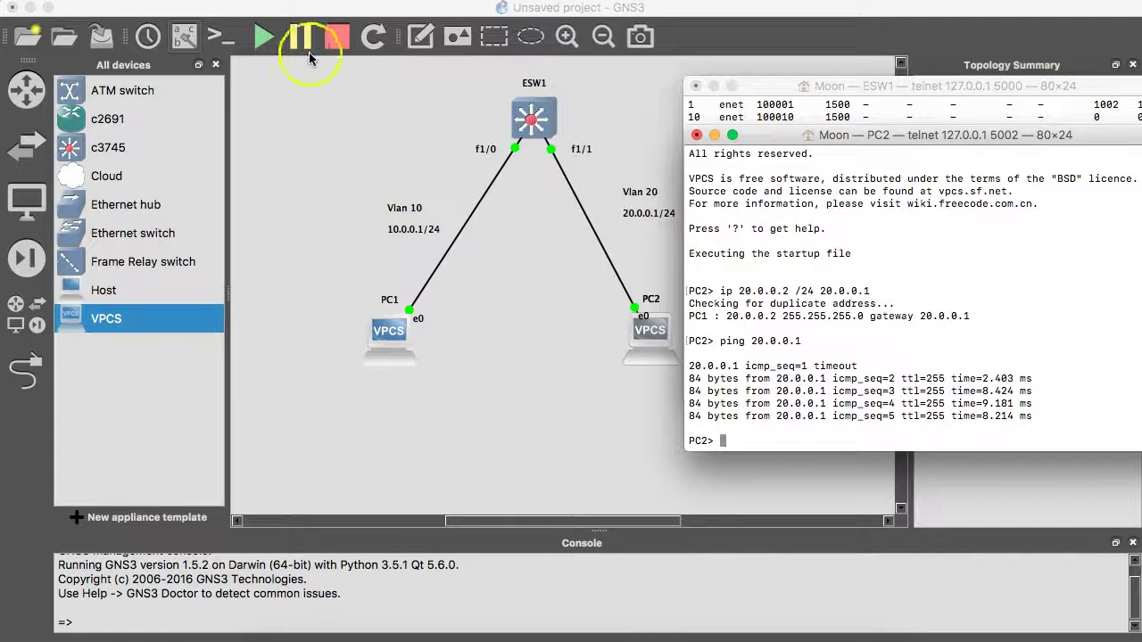
pyautogui.click(523, 123)
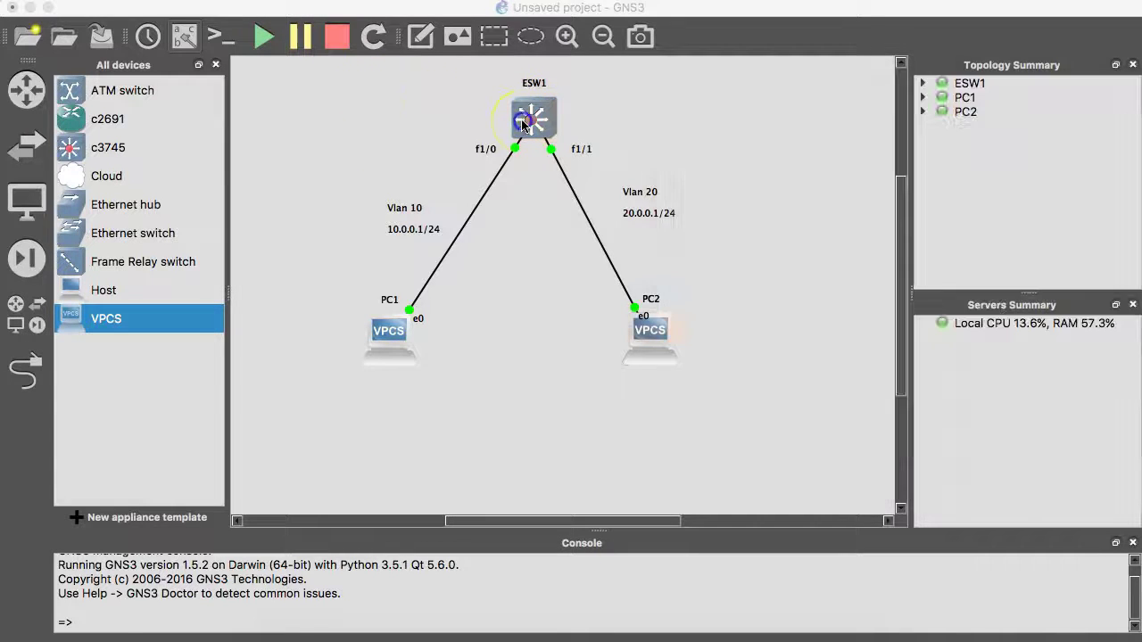
pyautogui.click(477, 466)
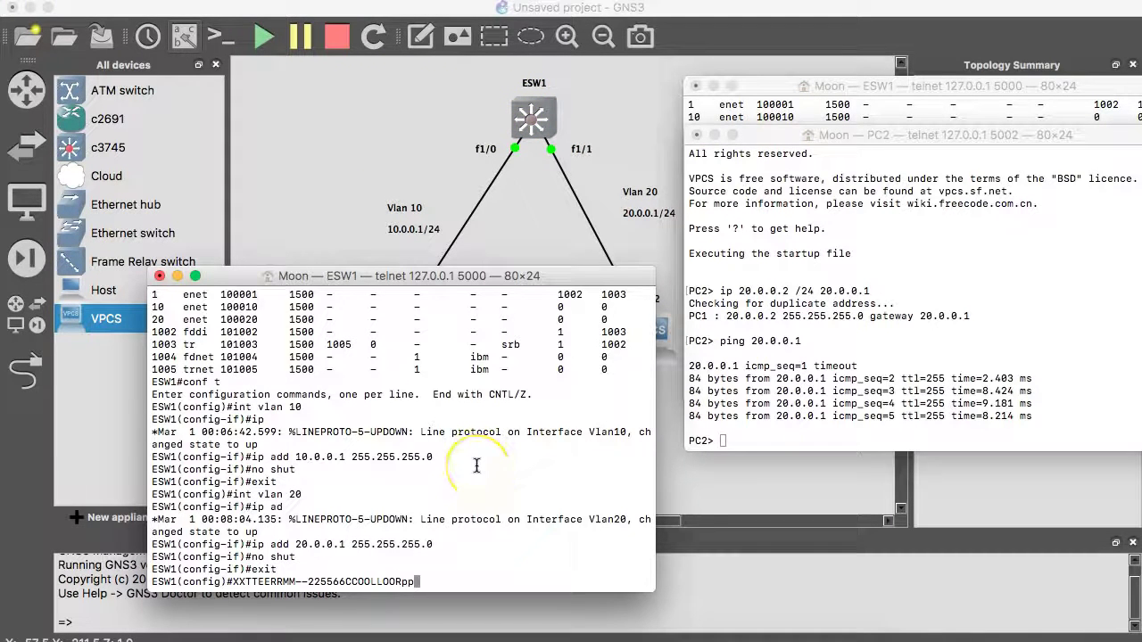
pyautogui.press('Return')
pyautogui.press('Return')
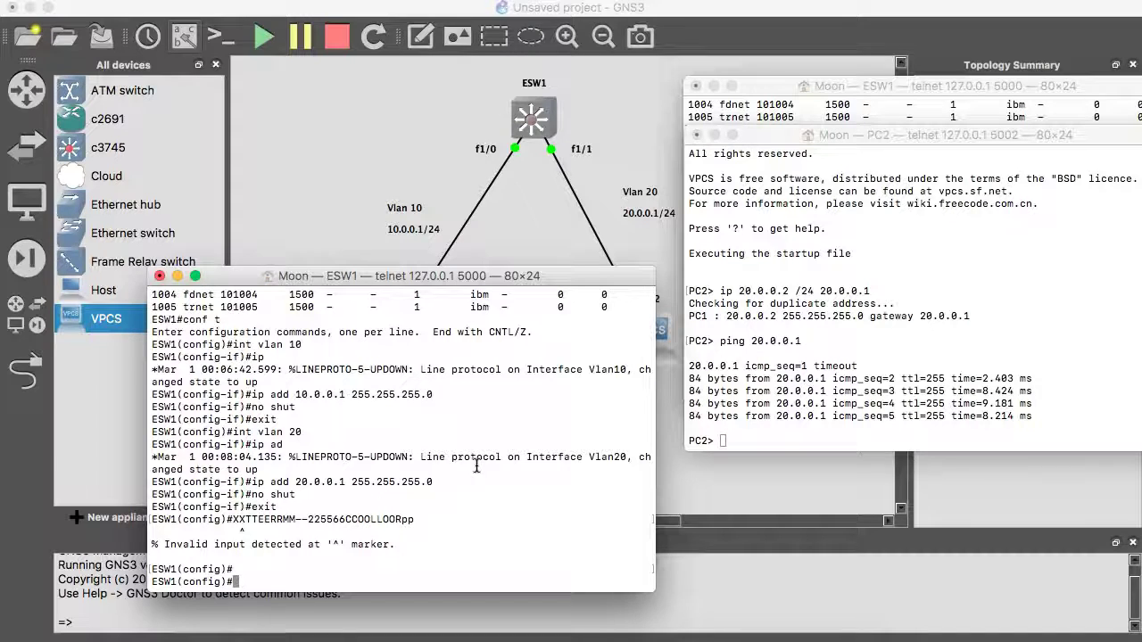
pyautogui.write('wr')
# Step: Save PC2's configuration to startup.vpc and close its console window
pyautogui.press('Return')
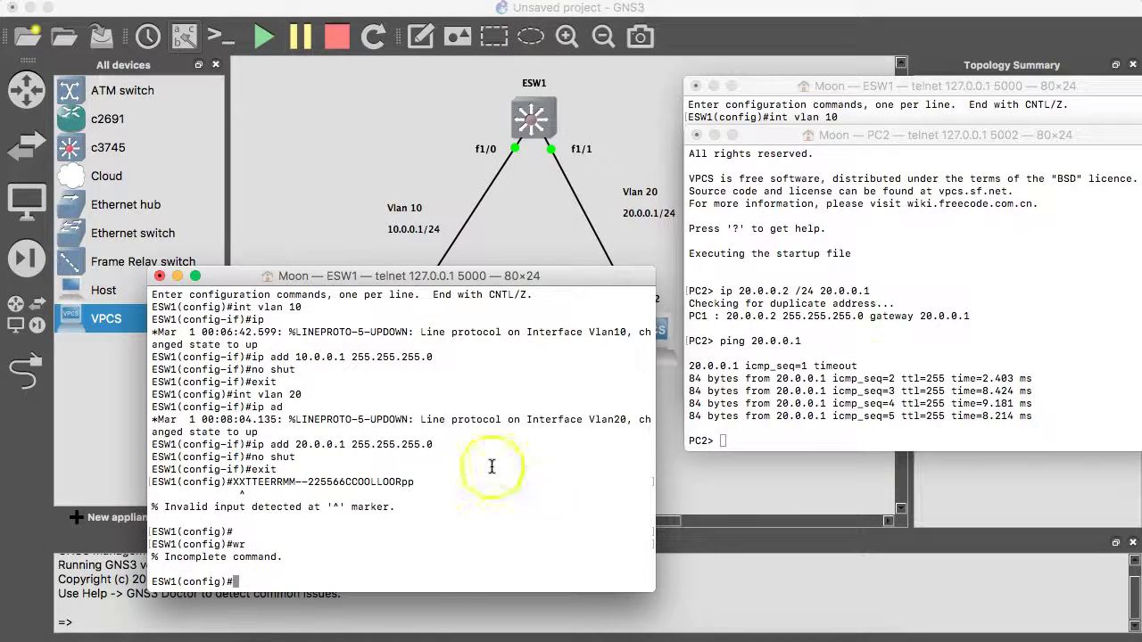
pyautogui.click(890, 364)
pyautogui.write('save')
pyautogui.press('Return')
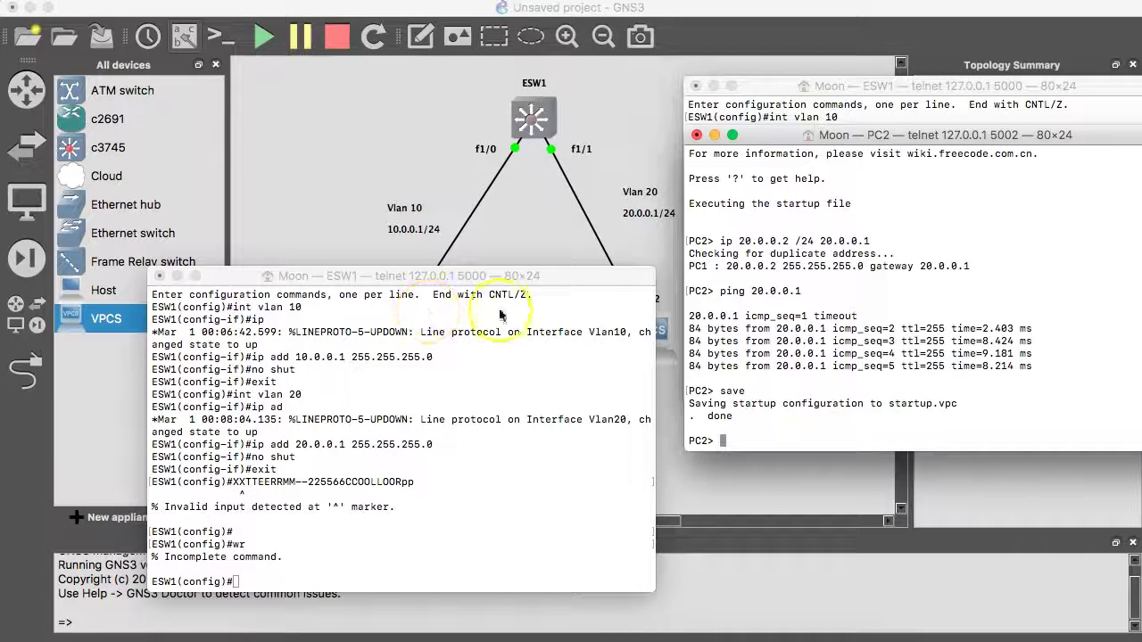
pyautogui.click(697, 135)
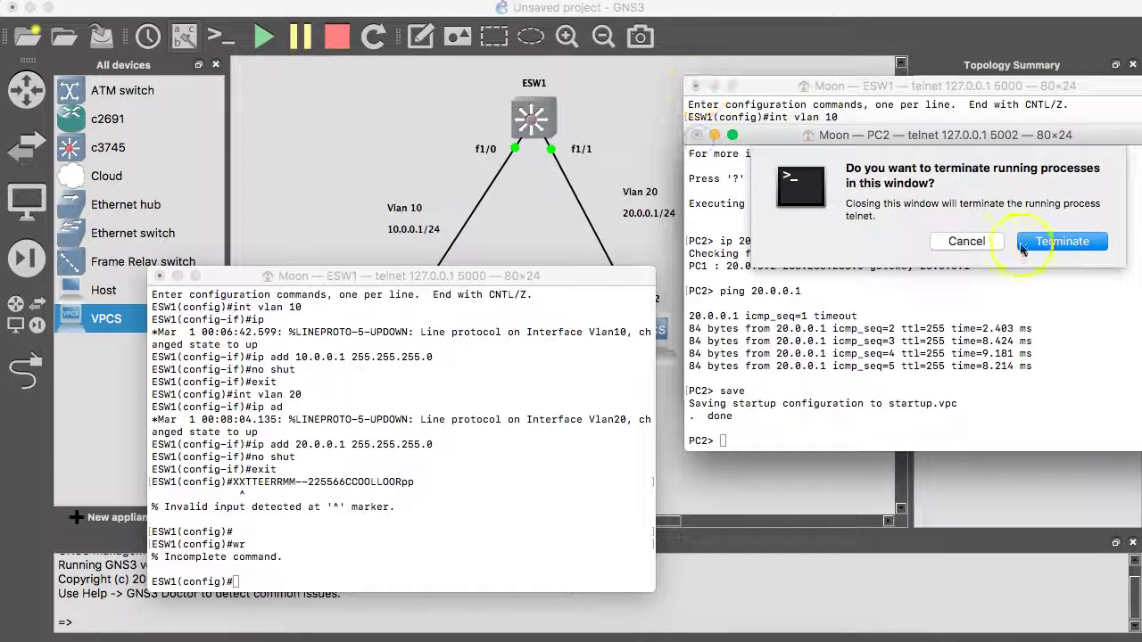
pyautogui.click(1057, 239)
pyautogui.click(697, 86)
# Step: Close the ESW1 console, then briefly reopen and close PC1's console
pyautogui.click(1051, 193)
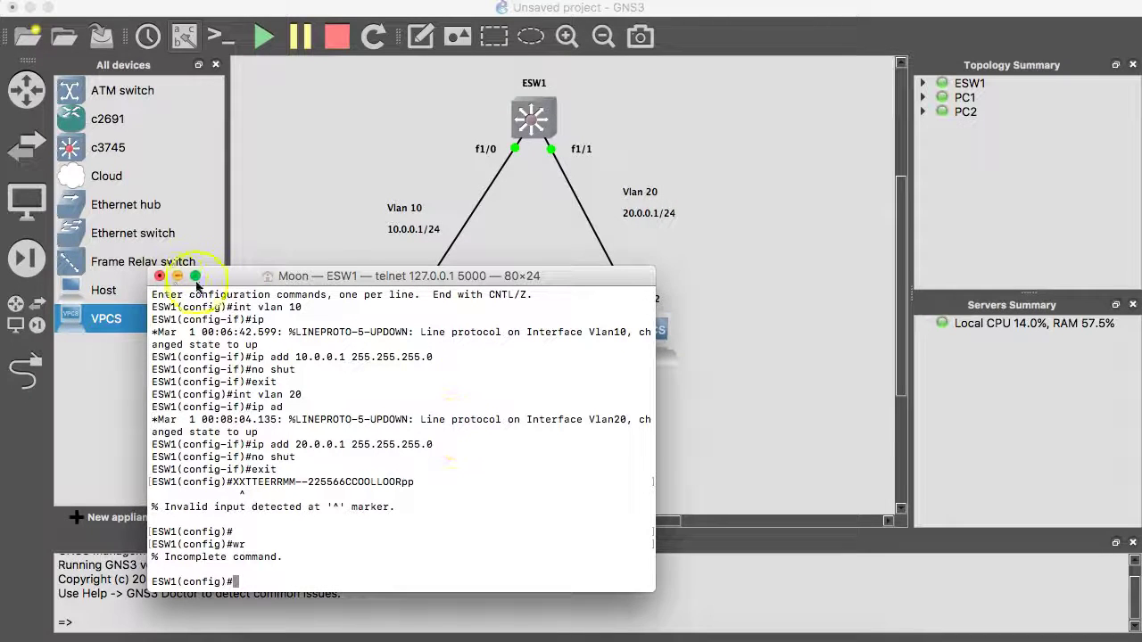
pyautogui.click(159, 276)
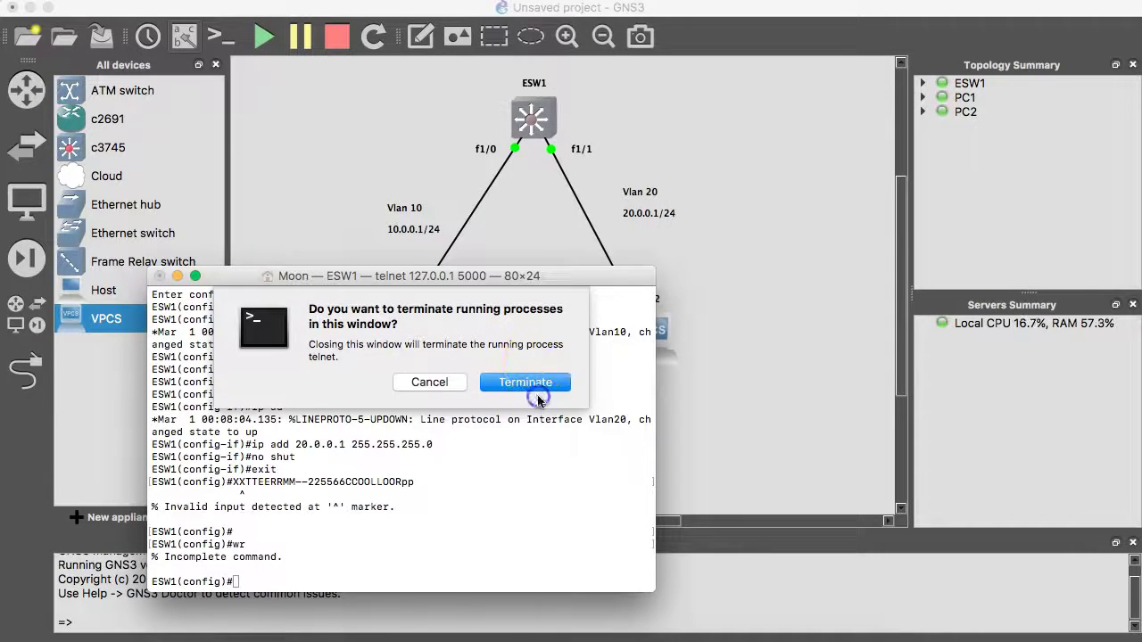
pyautogui.click(525, 382)
pyautogui.doubleClick(389, 337)
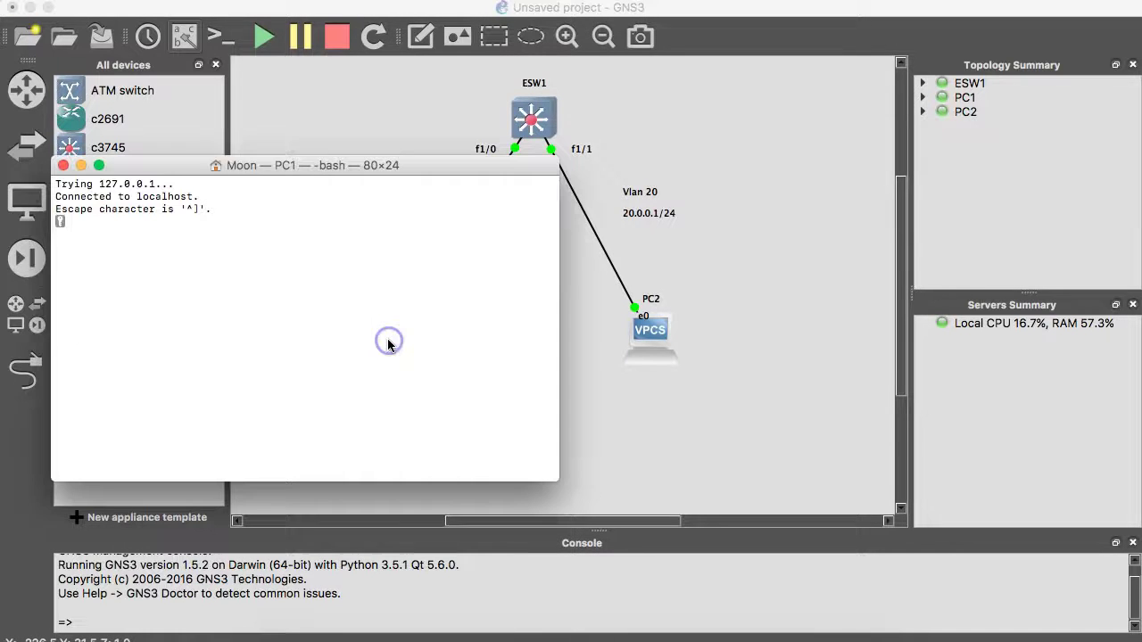
pyautogui.click(61, 166)
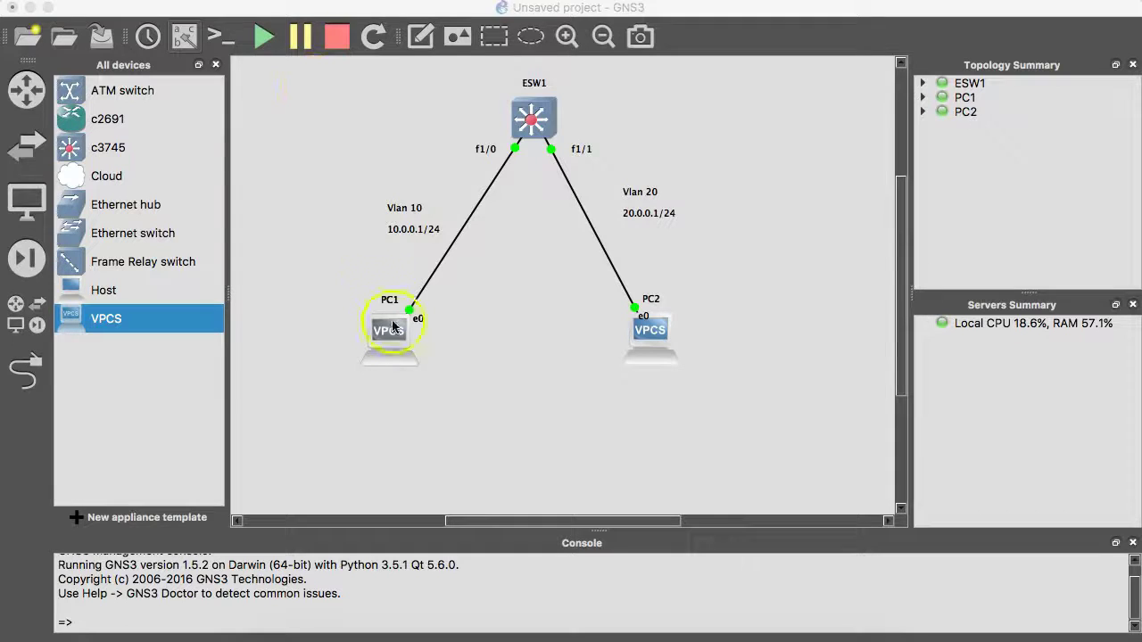
# Step: Stop and restart the PC1 node, then open its console
pyautogui.rightClick(390, 328)
pyautogui.click(472, 228)
pyautogui.rightClick(396, 332)
pyautogui.click(467, 210)
pyautogui.rightClick(395, 328)
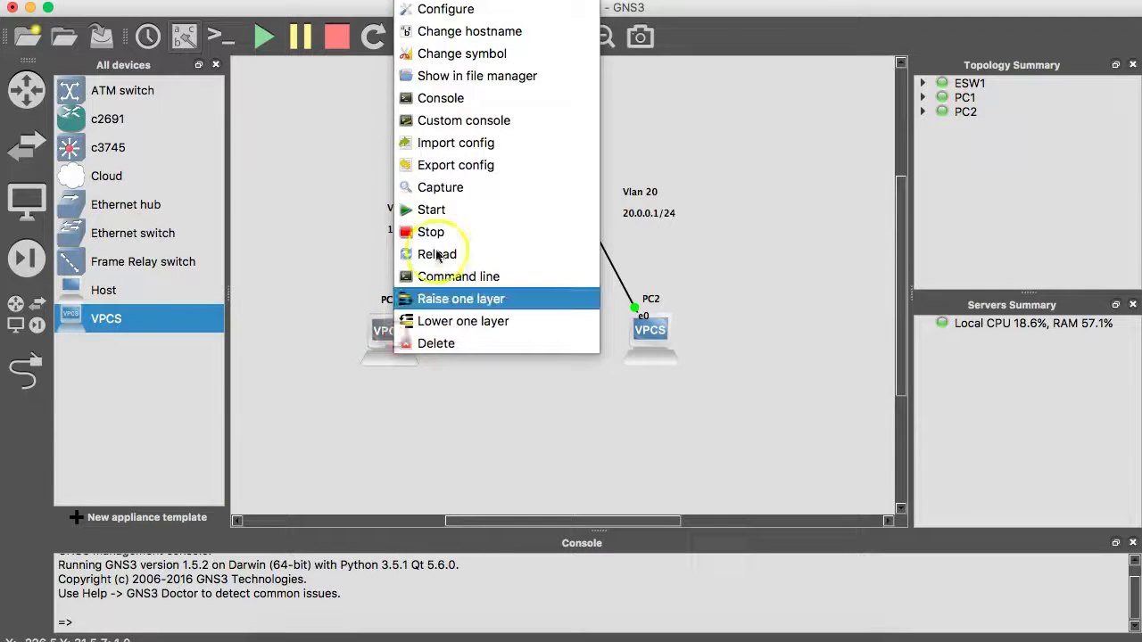
pyautogui.click(440, 94)
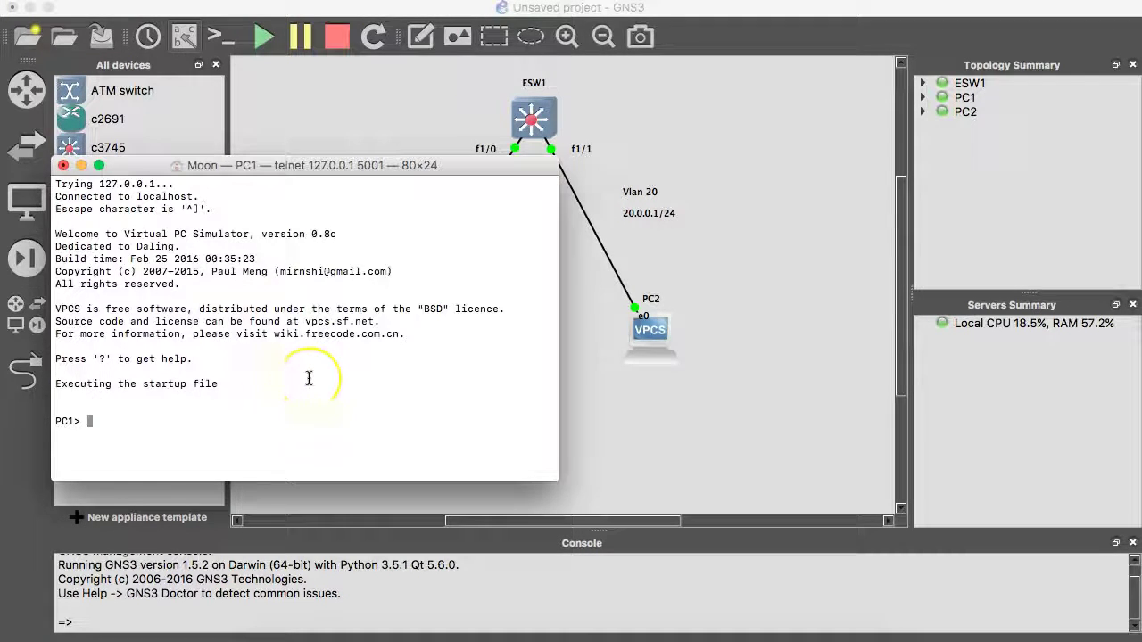
# Step: Set PC1 to 10.0.0.2/24 via 10.0.0.1, ping both gateways, save, and exit
pyautogui.write('ip 10.0.0.1')
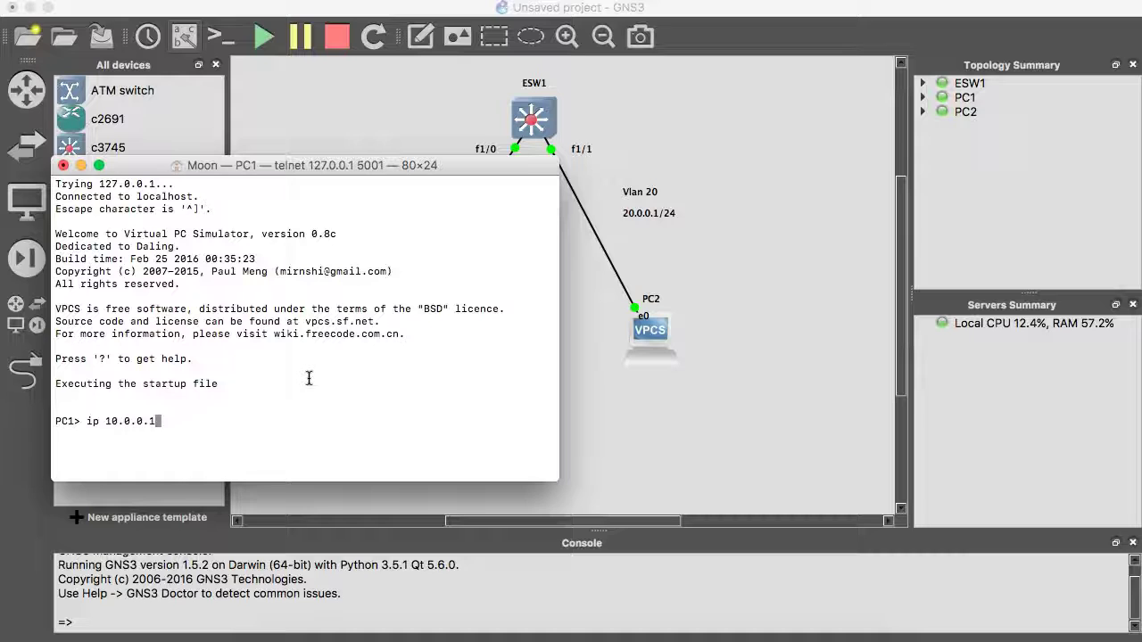
pyautogui.press('BackSpace')
pyautogui.write('2 /24 ')
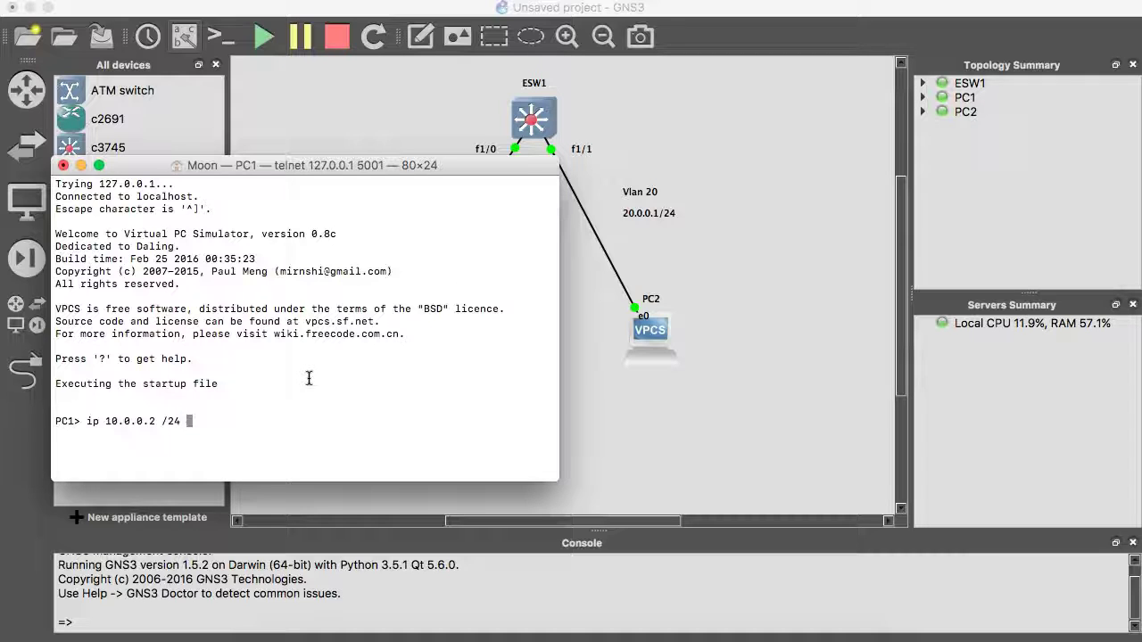
pyautogui.write('10.0.0.1')
pyautogui.press('Return')
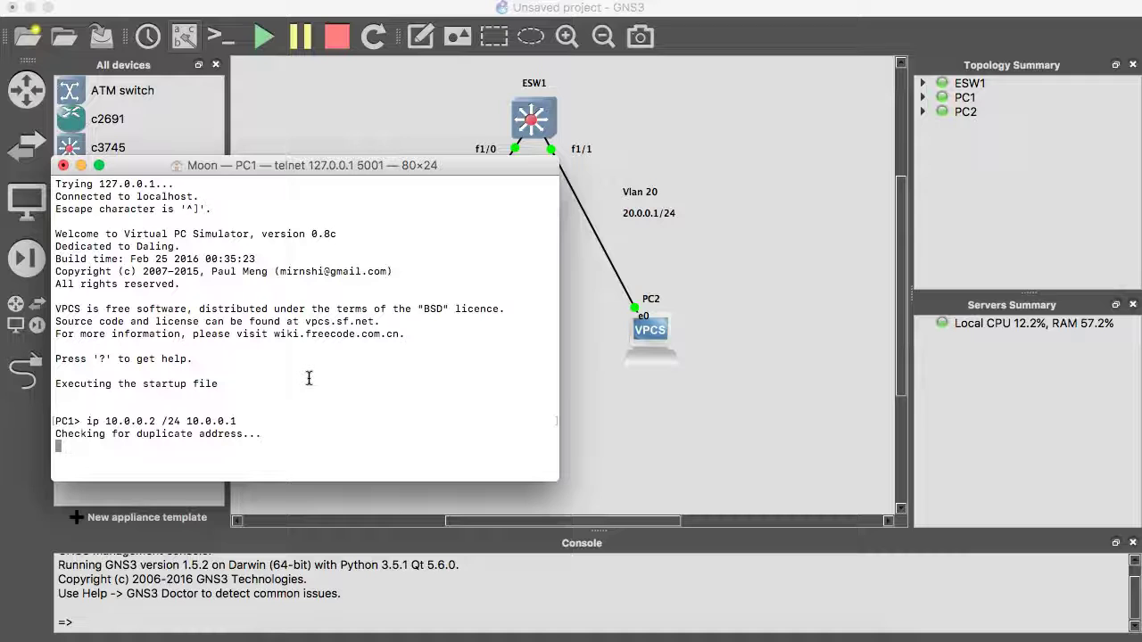
pyautogui.write('ping ')
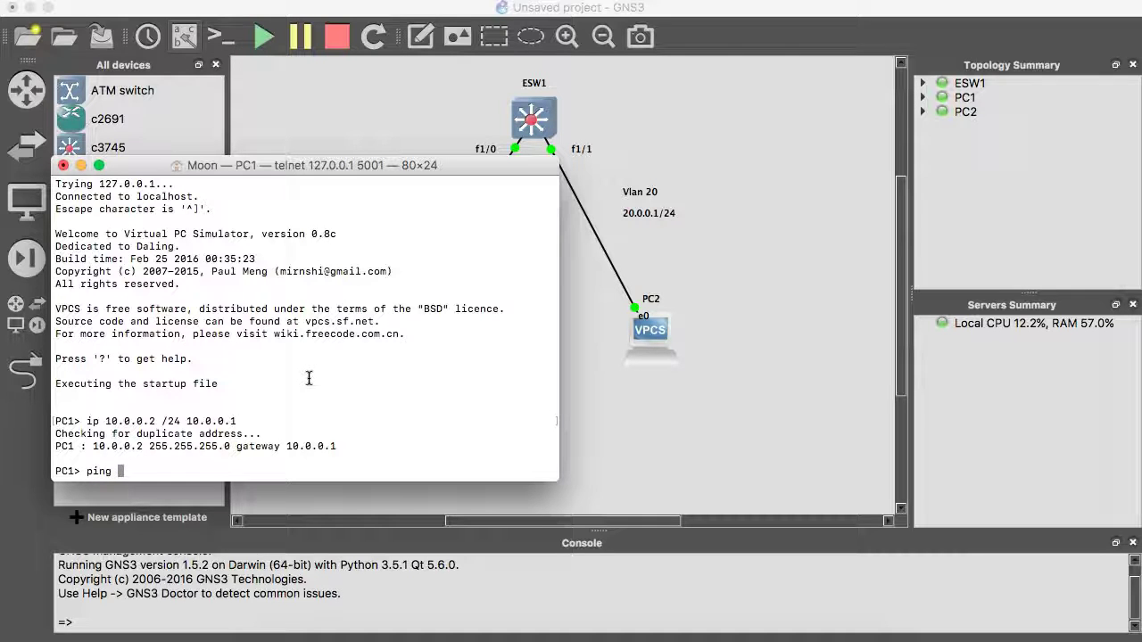
pyautogui.write('10.')
pyautogui.write('0.0.1')
pyautogui.press('Return')
pyautogui.write('save')
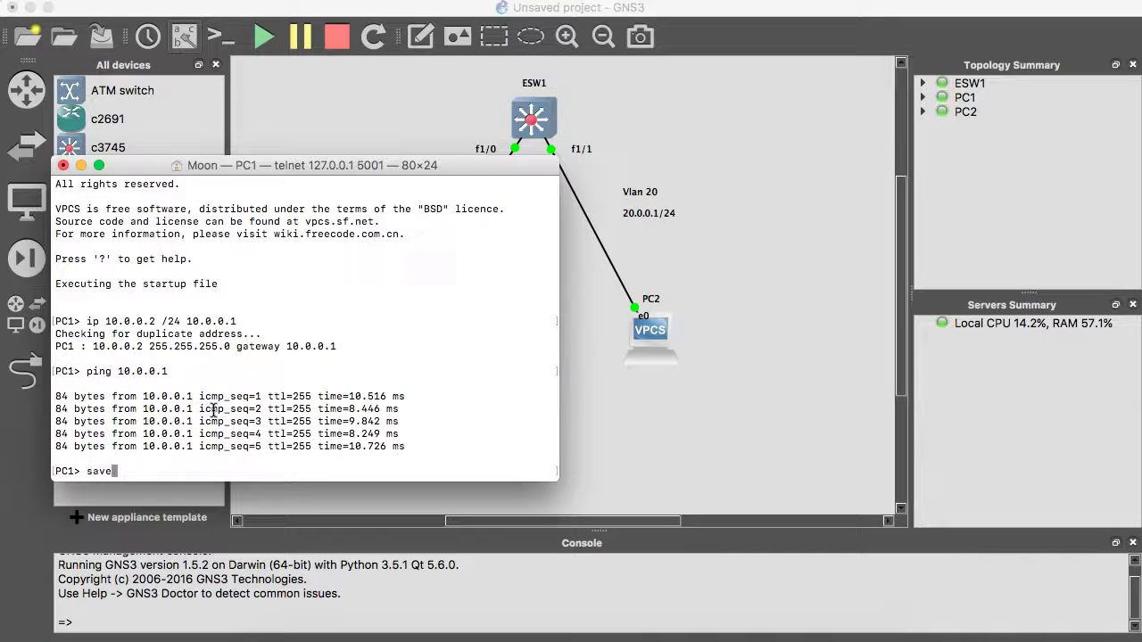
pyautogui.press('Return')
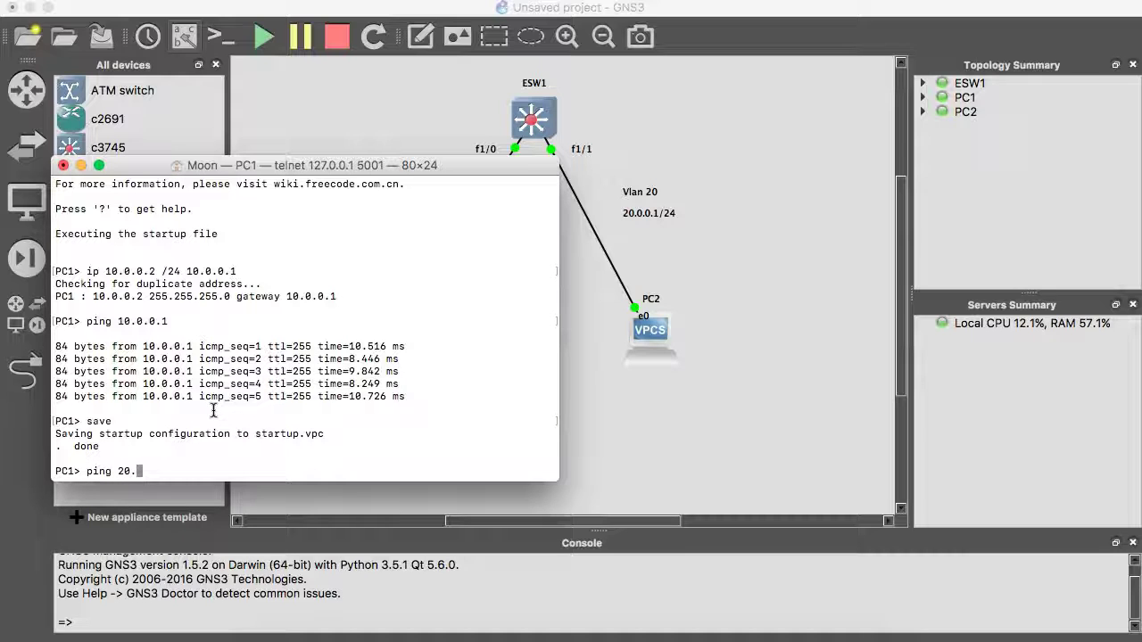
pyautogui.write('0.1')
pyautogui.press('Return')
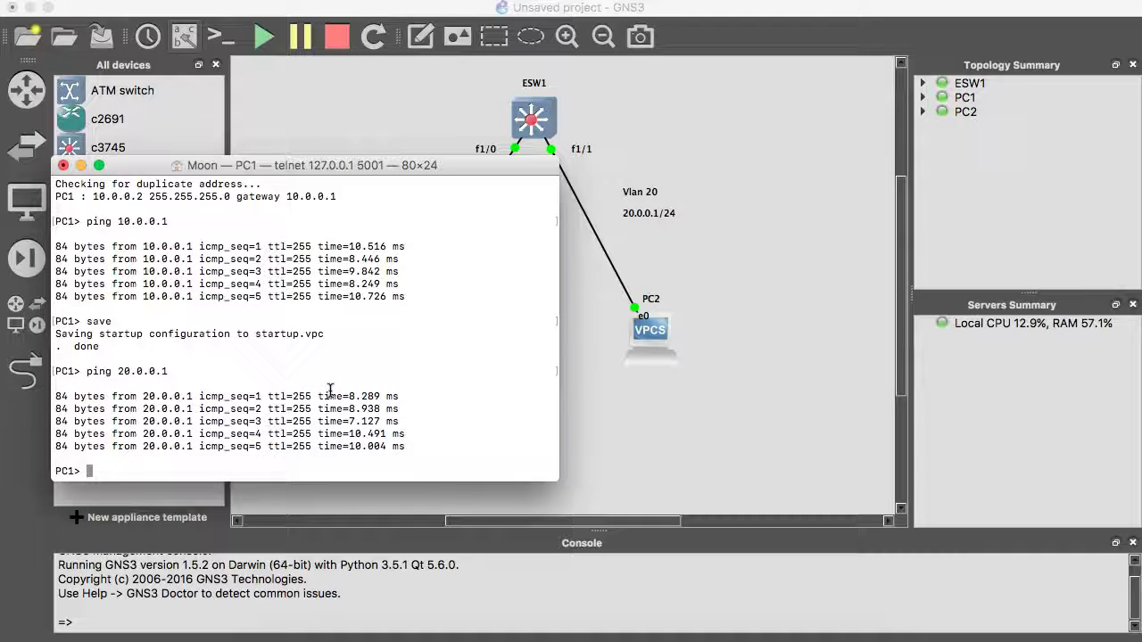
pyautogui.hotkey('ctrl', 'd')
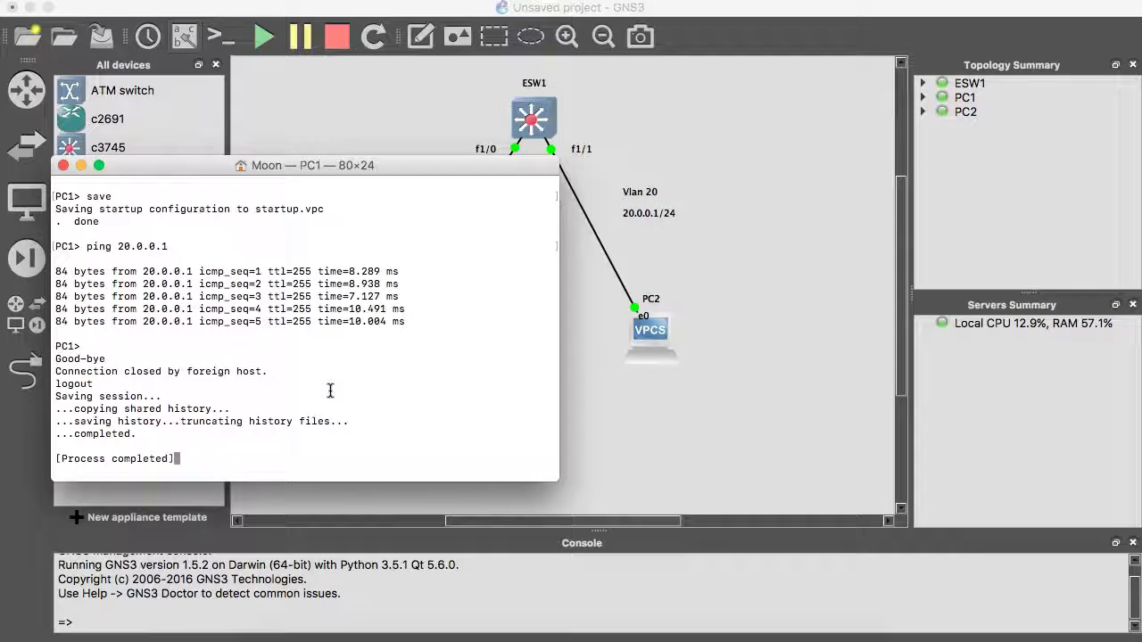
# Step: Stop and restart PC1 so it reloads its saved address, then open its console
pyautogui.click(423, 312)
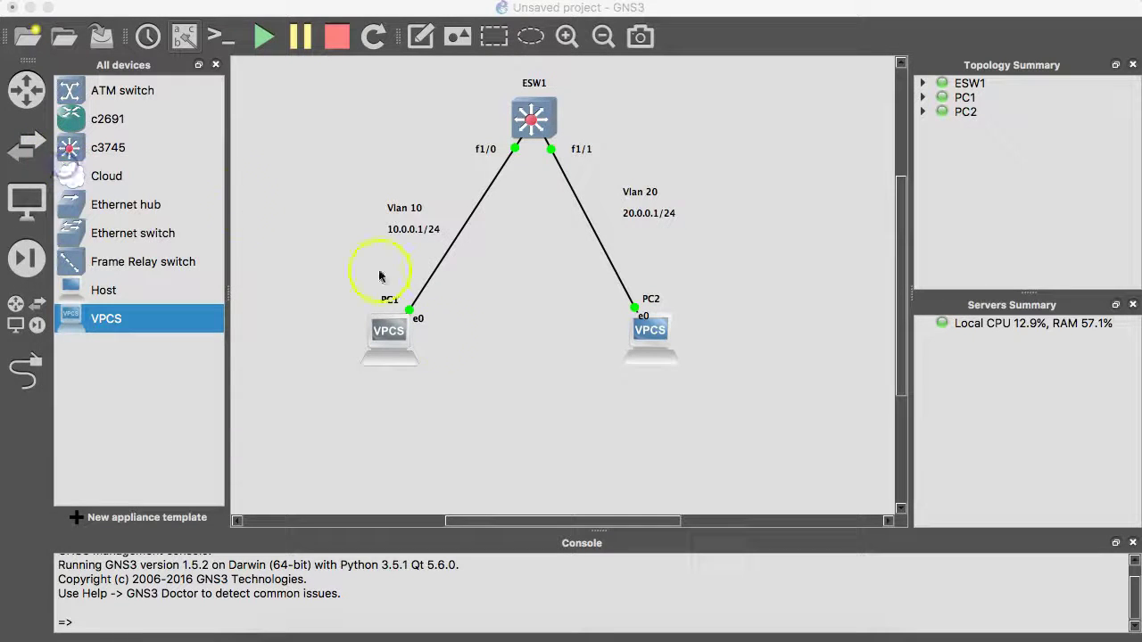
pyautogui.rightClick(374, 326)
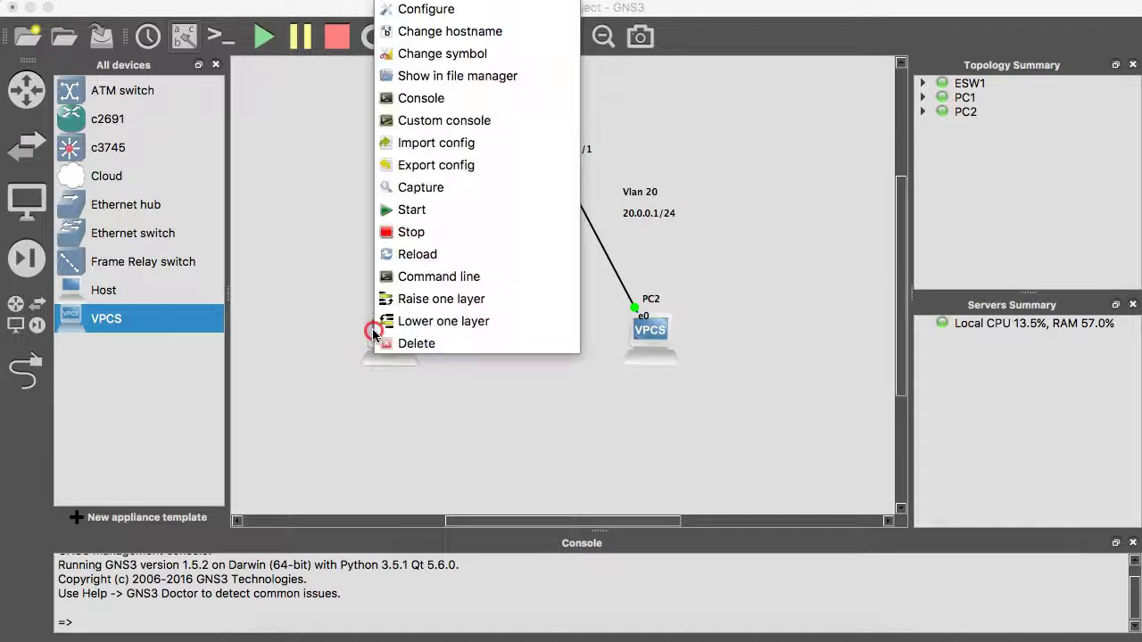
pyautogui.click(428, 232)
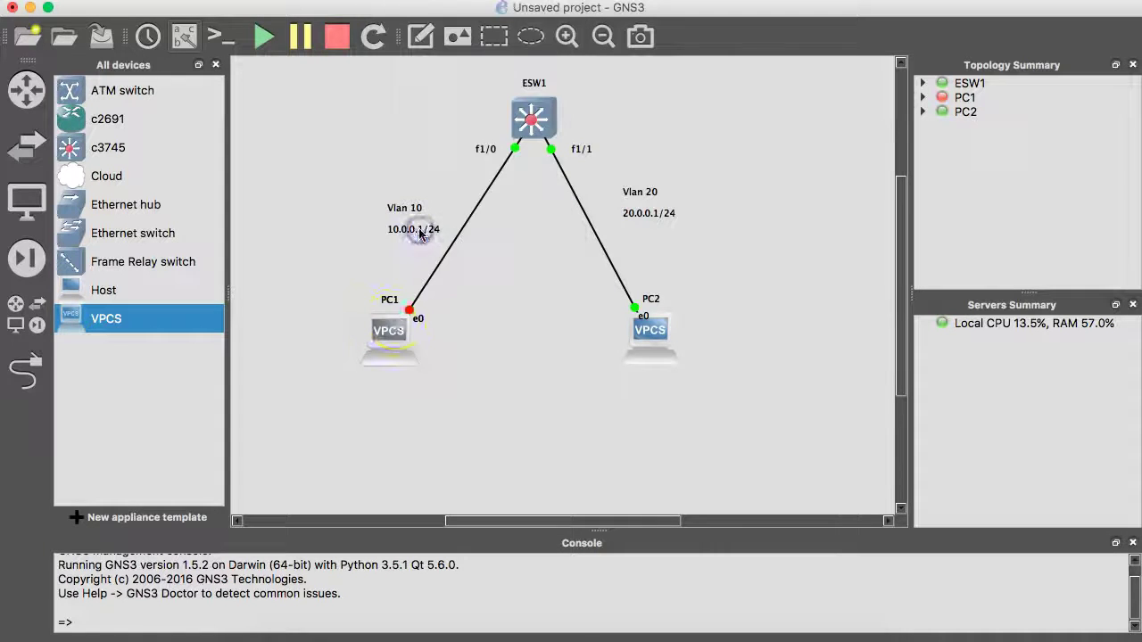
pyautogui.rightClick(395, 335)
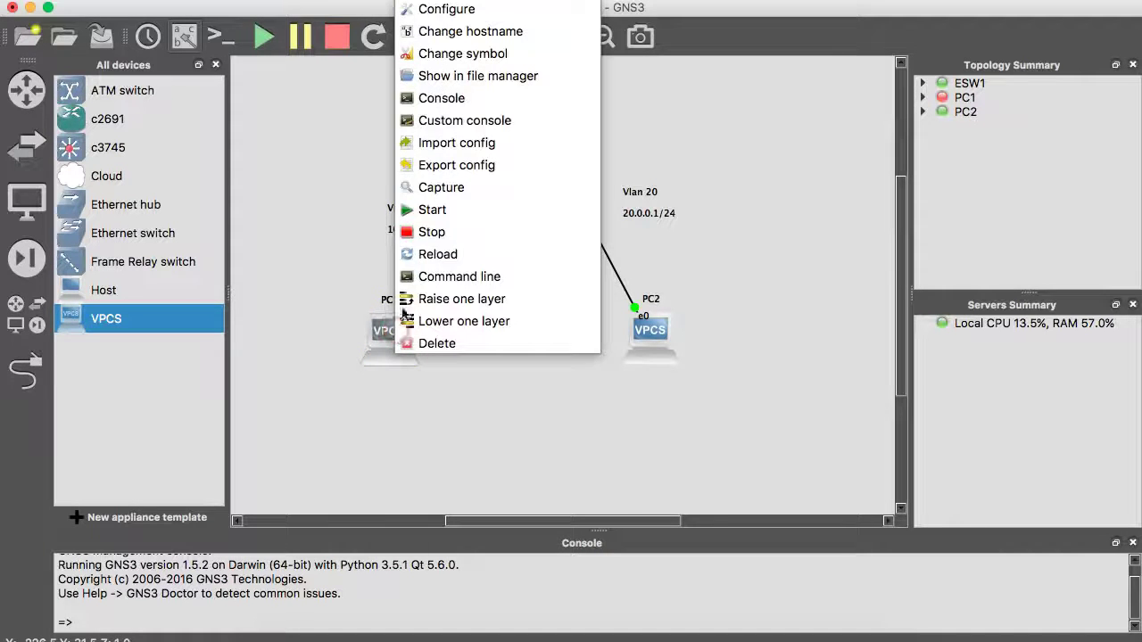
pyautogui.click(445, 209)
pyautogui.doubleClick(397, 323)
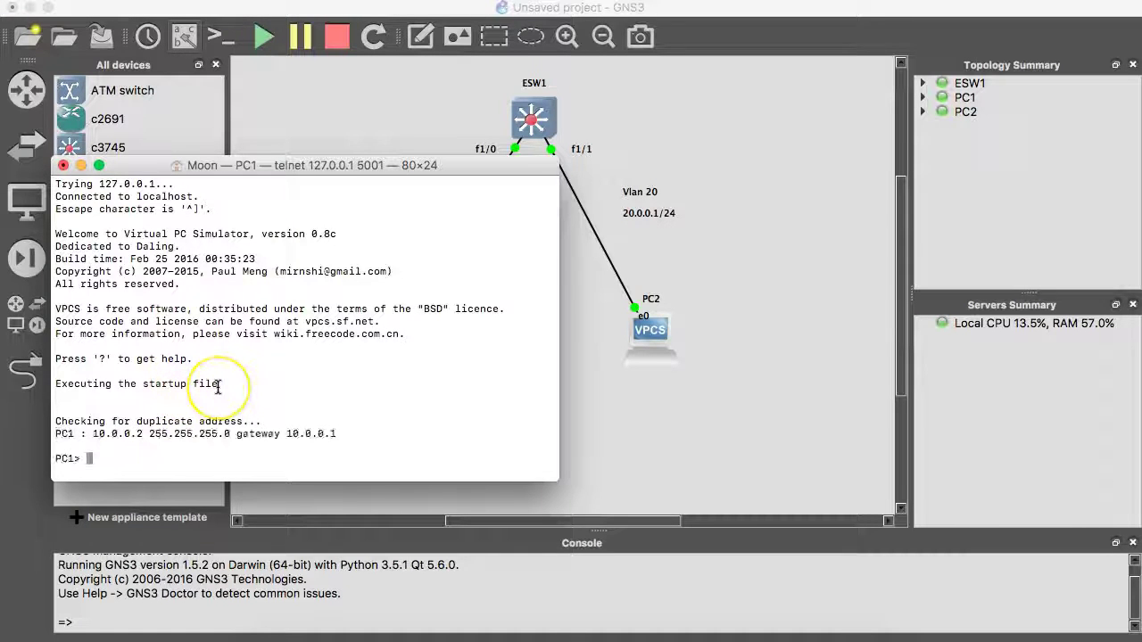
# Step: Ping PC2 at 20.0.0.2 from PC1 again; all five attempts time out
pyautogui.write('ping 20.0.0.')
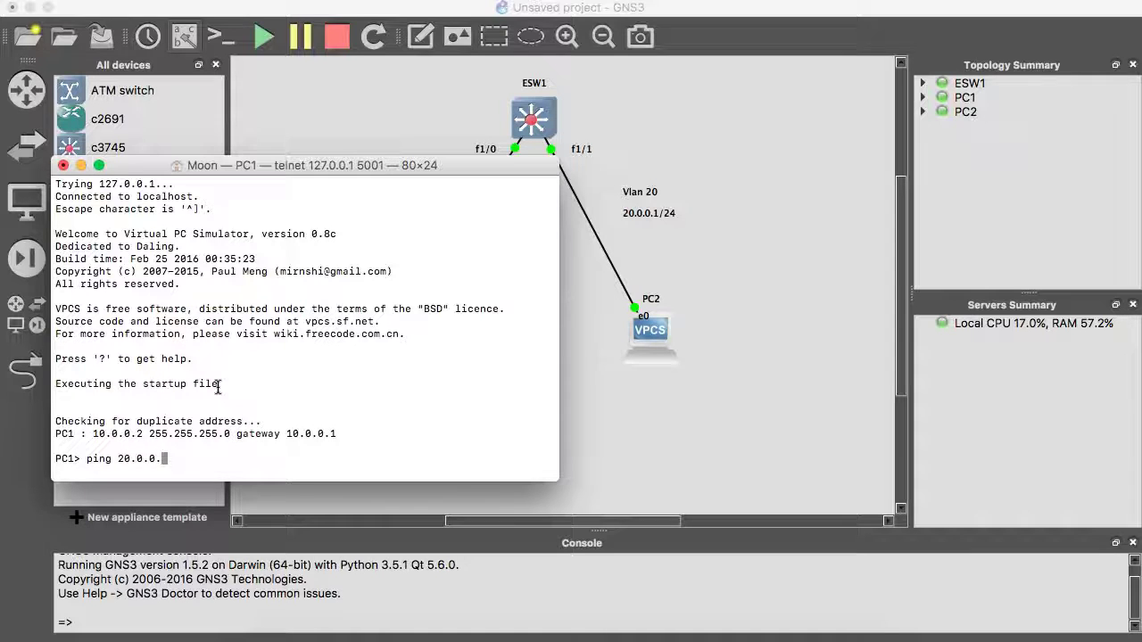
pyautogui.write('2')
pyautogui.press('Return')
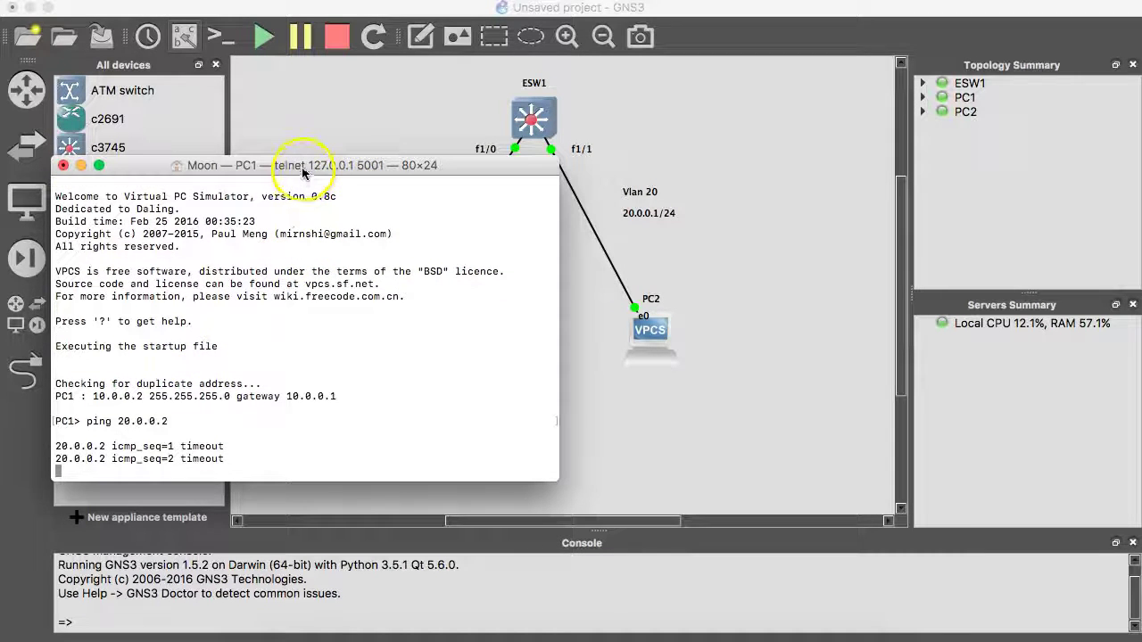
pyautogui.moveTo(306, 166); pyautogui.dragTo(326, 118)
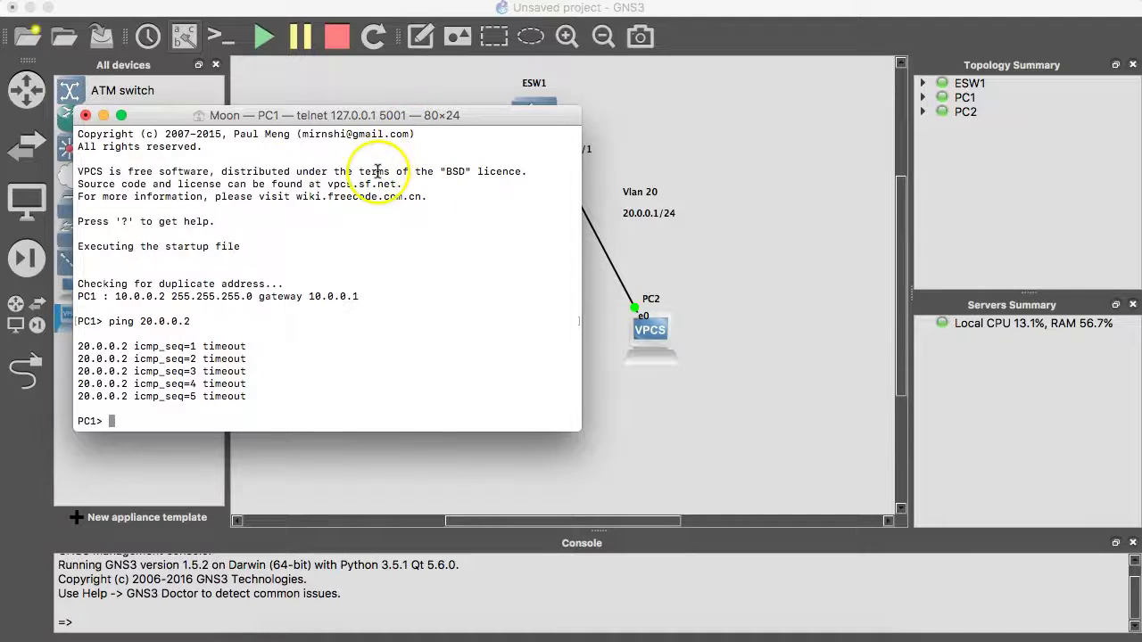
pyautogui.click(503, 126)
pyautogui.moveTo(503, 126); pyautogui.dragTo(472, 179)
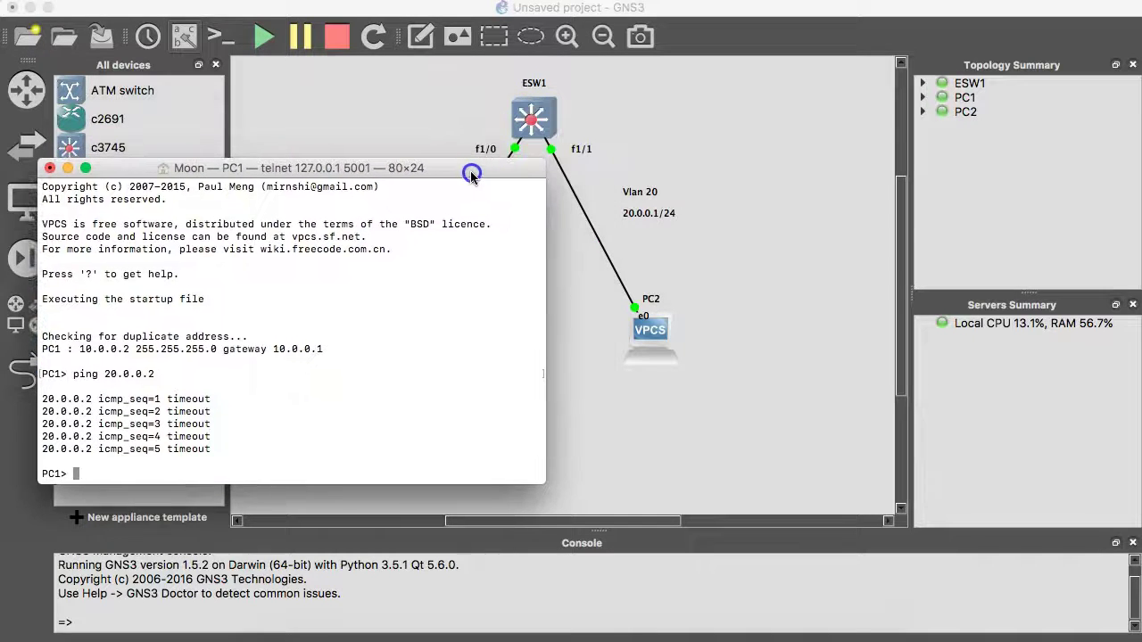
pyautogui.click(532, 117)
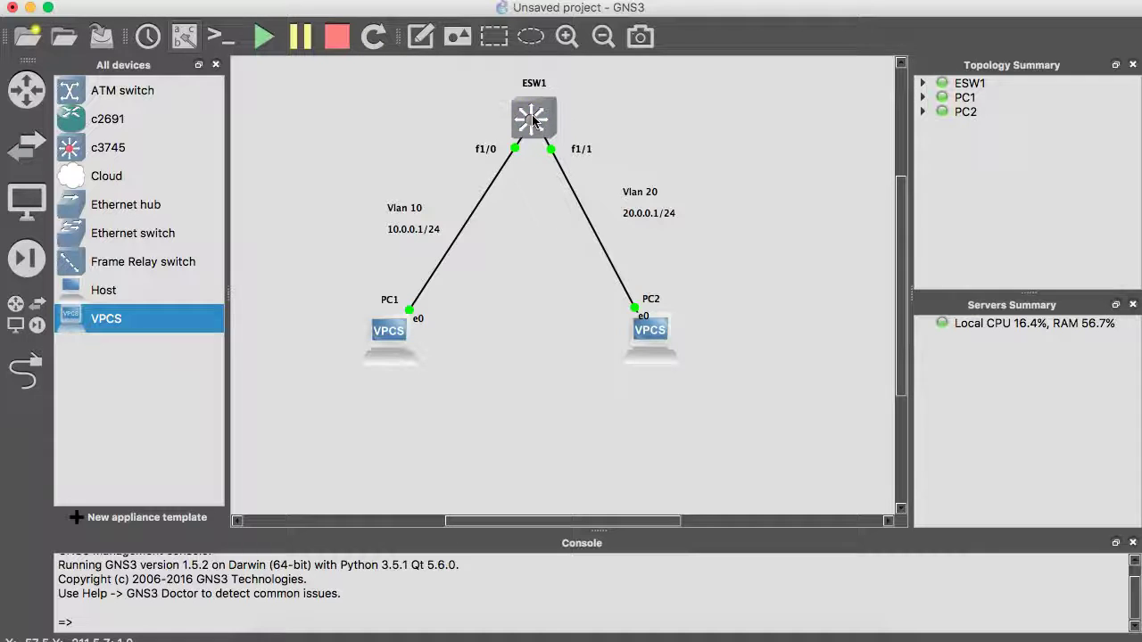
# Step: Enable ip routing in ESW1's configuration mode
pyautogui.doubleClick(531, 118)
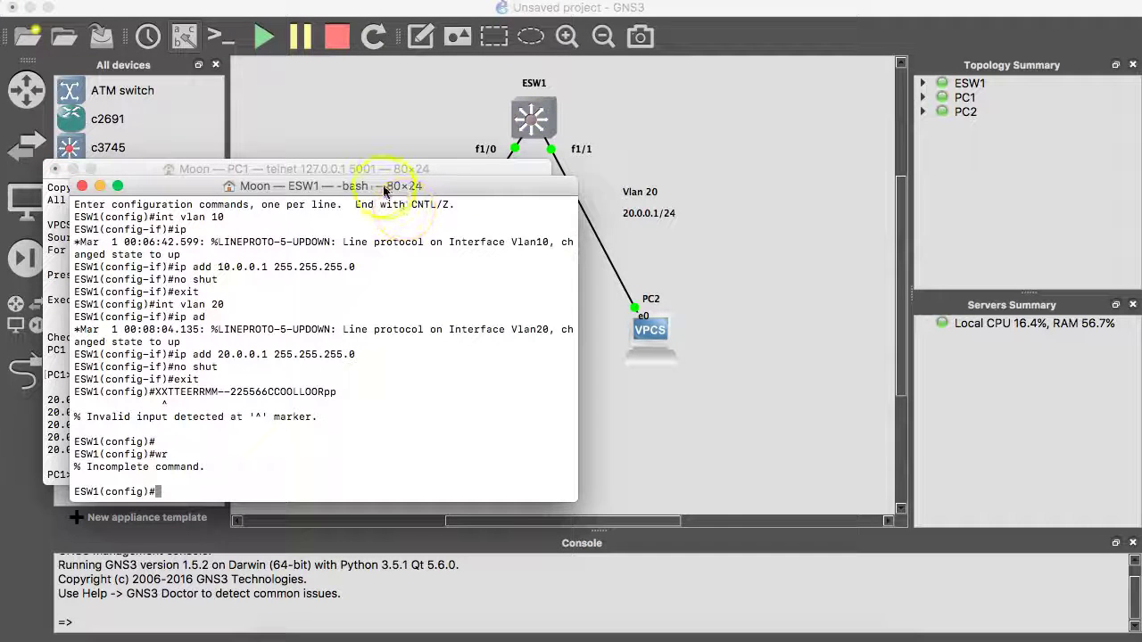
pyautogui.moveTo(381, 185); pyautogui.dragTo(822, 111)
pyautogui.write('ip roo')
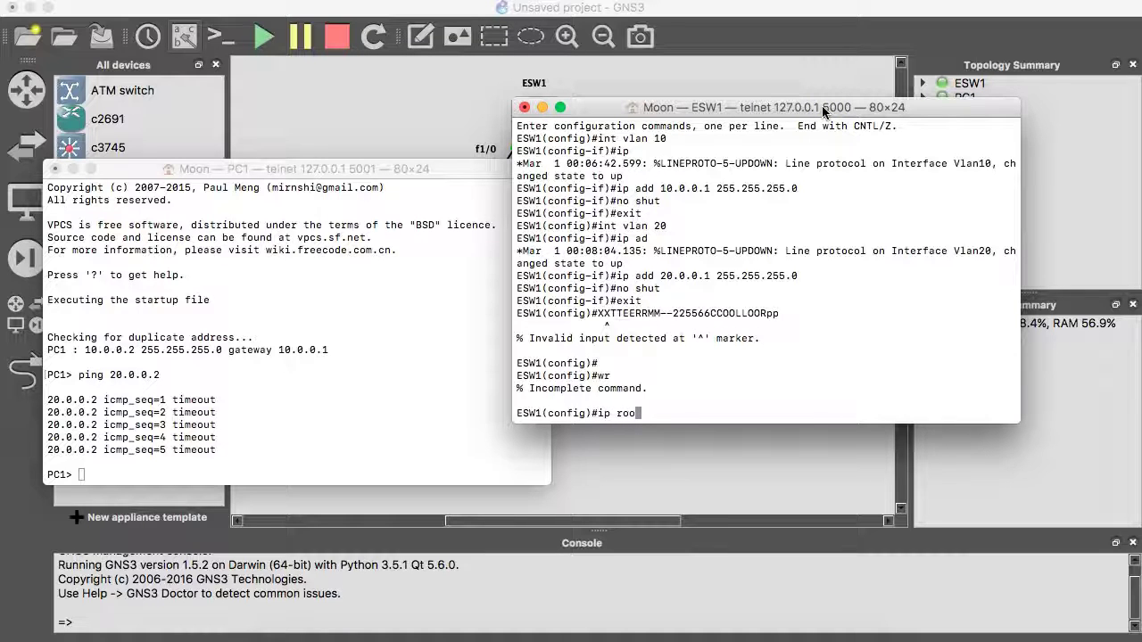
pyautogui.press('BackSpace')
pyautogui.write('uting')
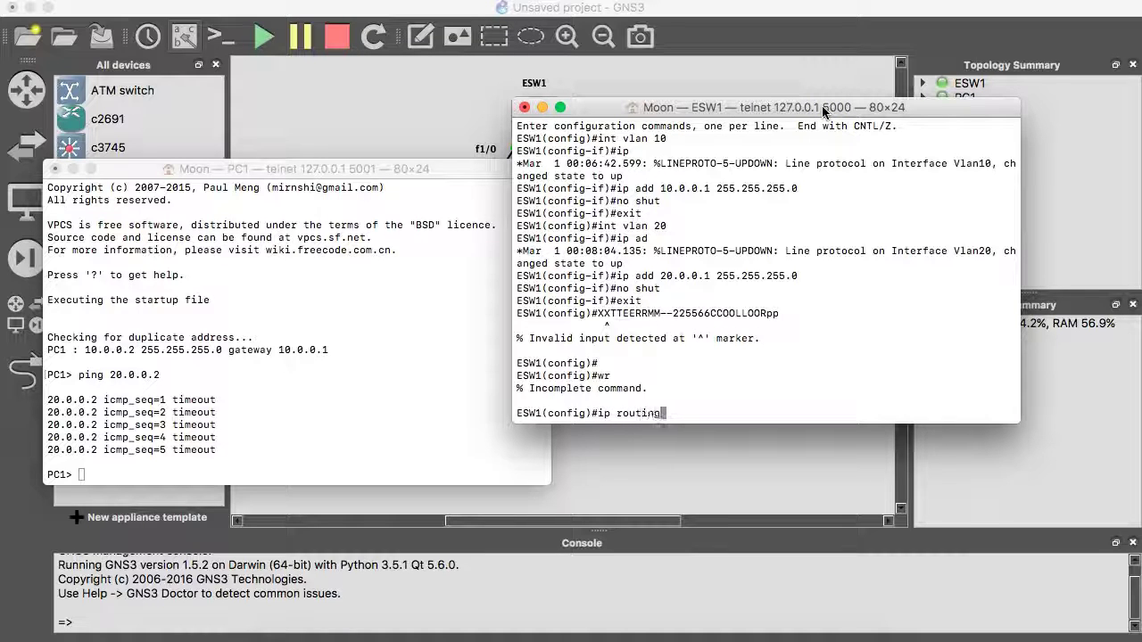
pyautogui.press('Return')
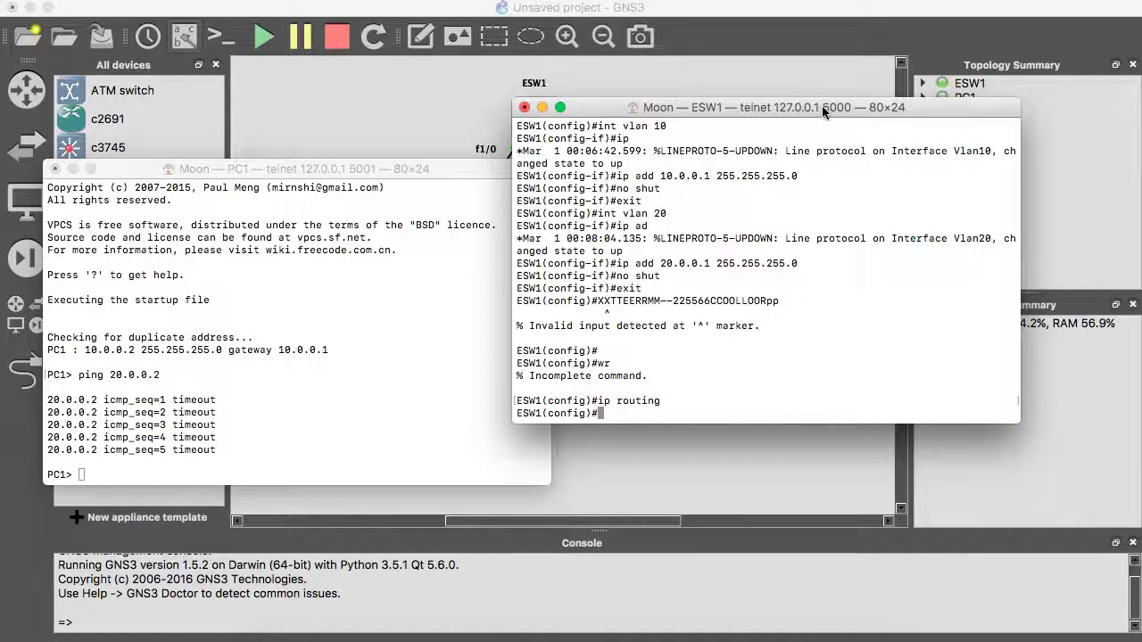
# Step: From PC1, ping 20.0.0.2 and 20.0.0.1 successfully across VLANs
pyautogui.click(321, 327)
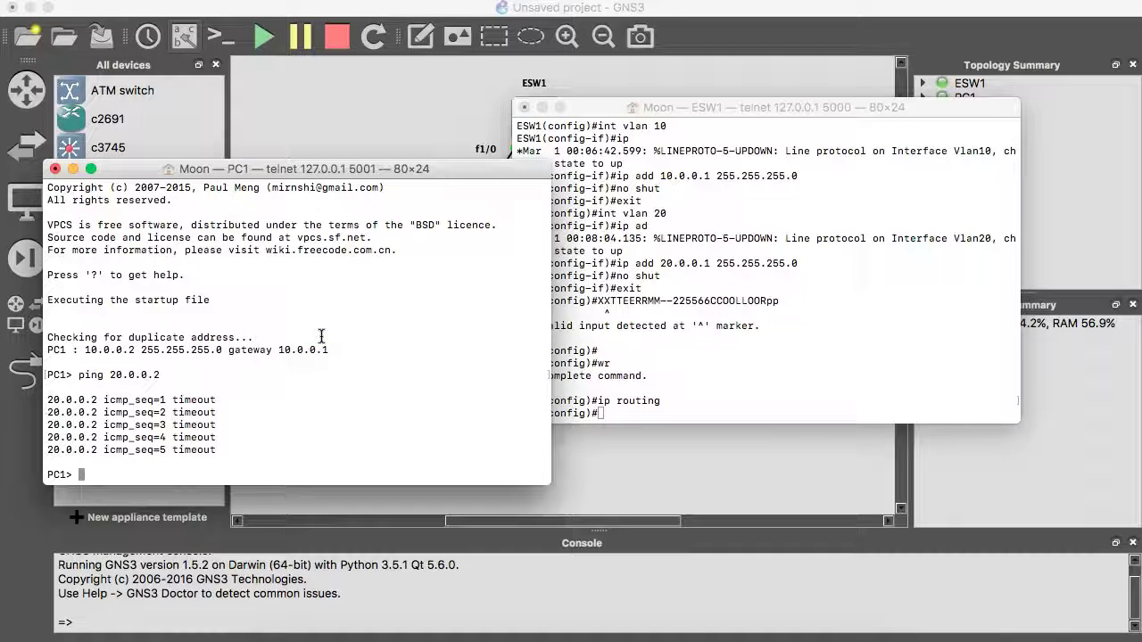
pyautogui.click(297, 474)
pyautogui.write('ping 20.0.0.2')
pyautogui.press('Return')
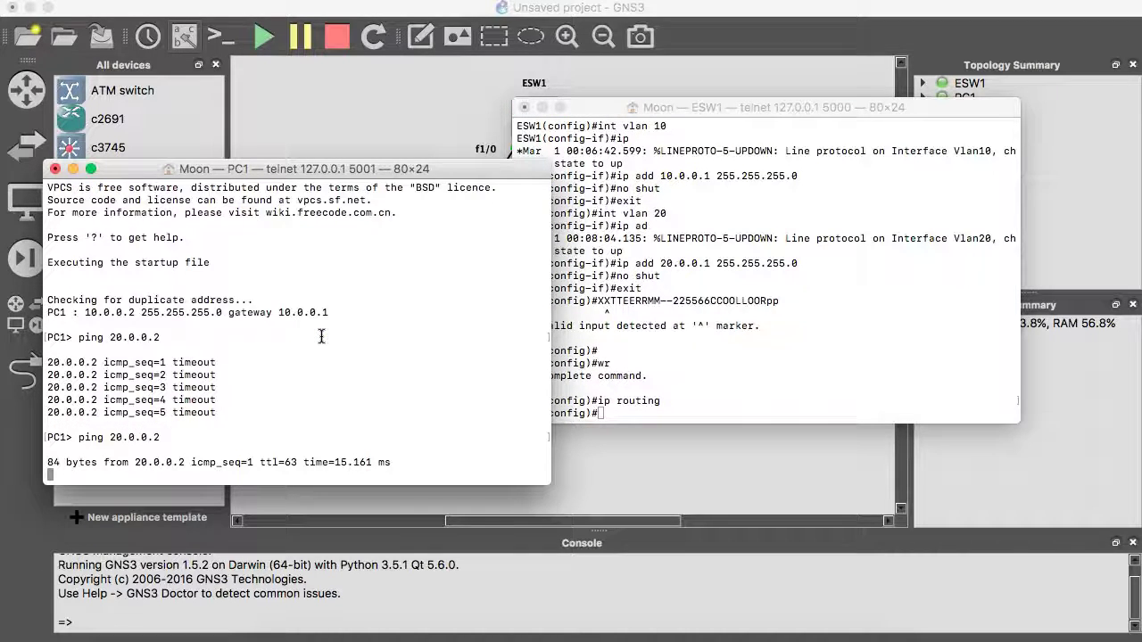
pyautogui.click(97, 431)
pyautogui.write('ping 20.0.0.1')
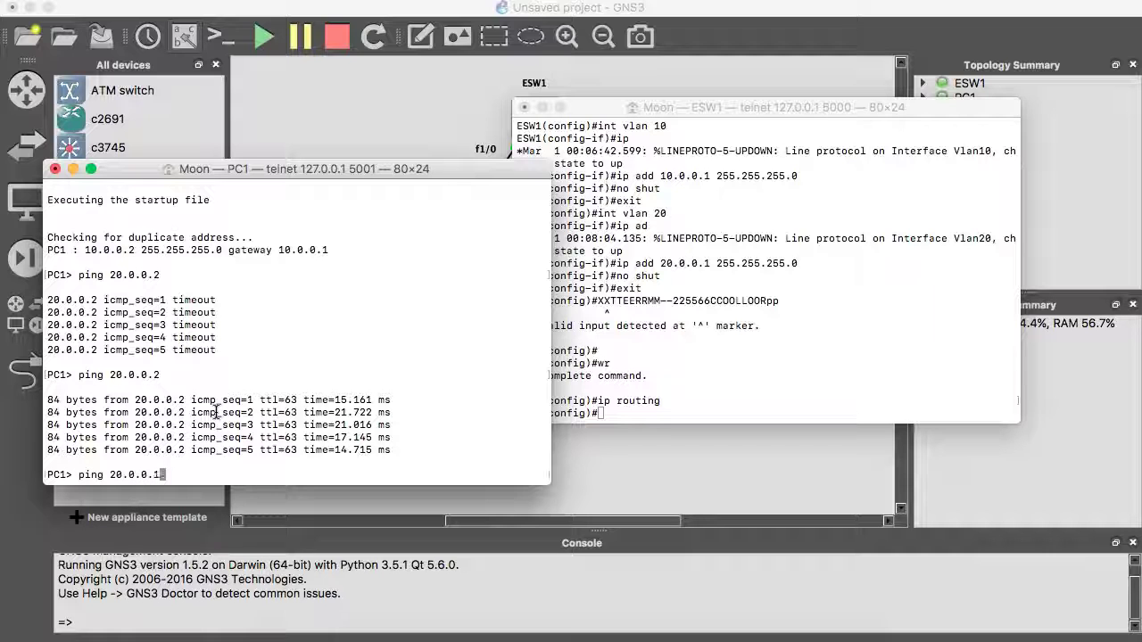
pyautogui.press('Return')
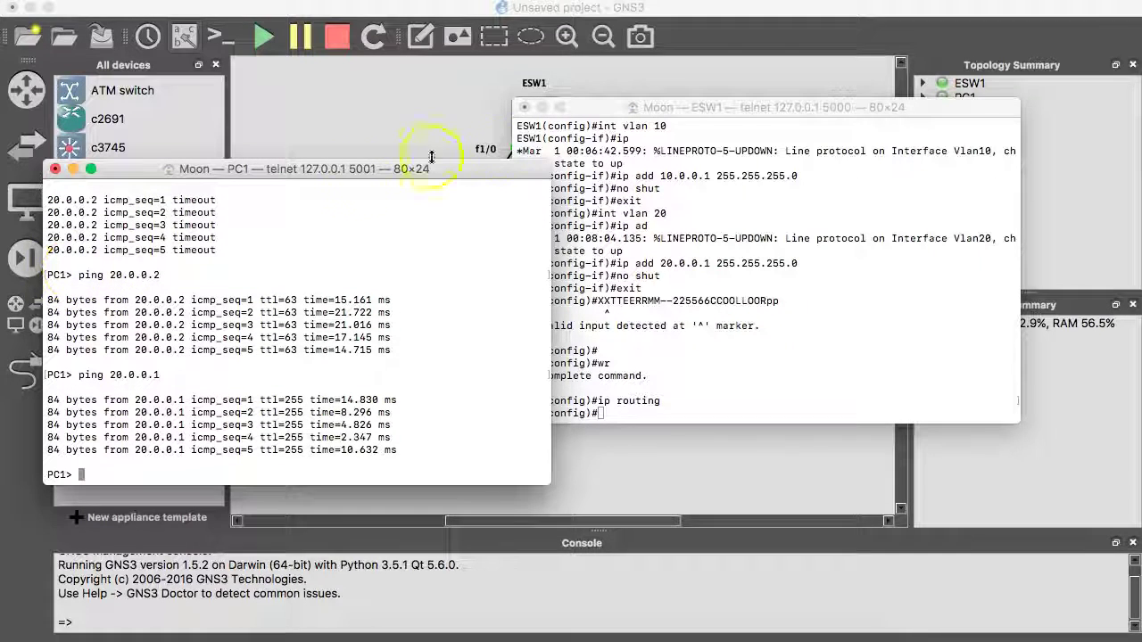
# Step: Arrange the PC1 and ESW1 terminal windows side by side along the bottom
pyautogui.moveTo(691, 107); pyautogui.dragTo(794, 149)
pyautogui.moveTo(451, 169)
pyautogui.mouseDown()
pyautogui.moveTo(460, 257)
pyautogui.moveTo(496, 249)
pyautogui.mouseUp()
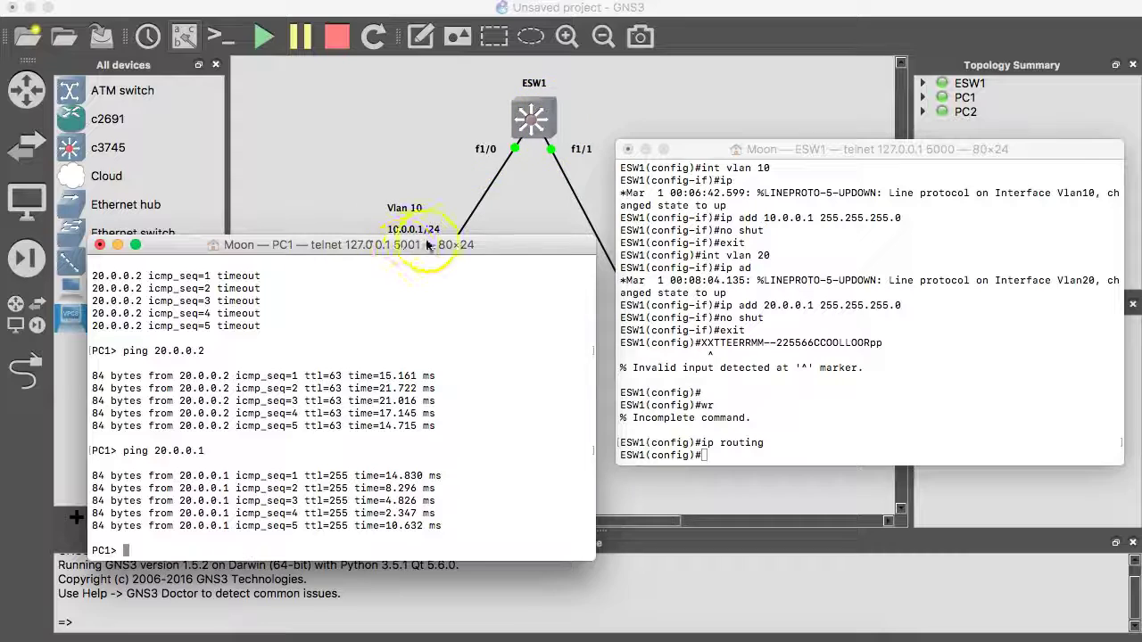
pyautogui.moveTo(437, 250)
pyautogui.mouseDown()
pyautogui.moveTo(475, 316)
pyautogui.moveTo(458, 280)
pyautogui.moveTo(395, 255)
pyautogui.mouseUp()
pyautogui.moveTo(721, 148)
pyautogui.mouseDown()
pyautogui.moveTo(767, 234)
pyautogui.moveTo(706, 246)
pyautogui.mouseUp()
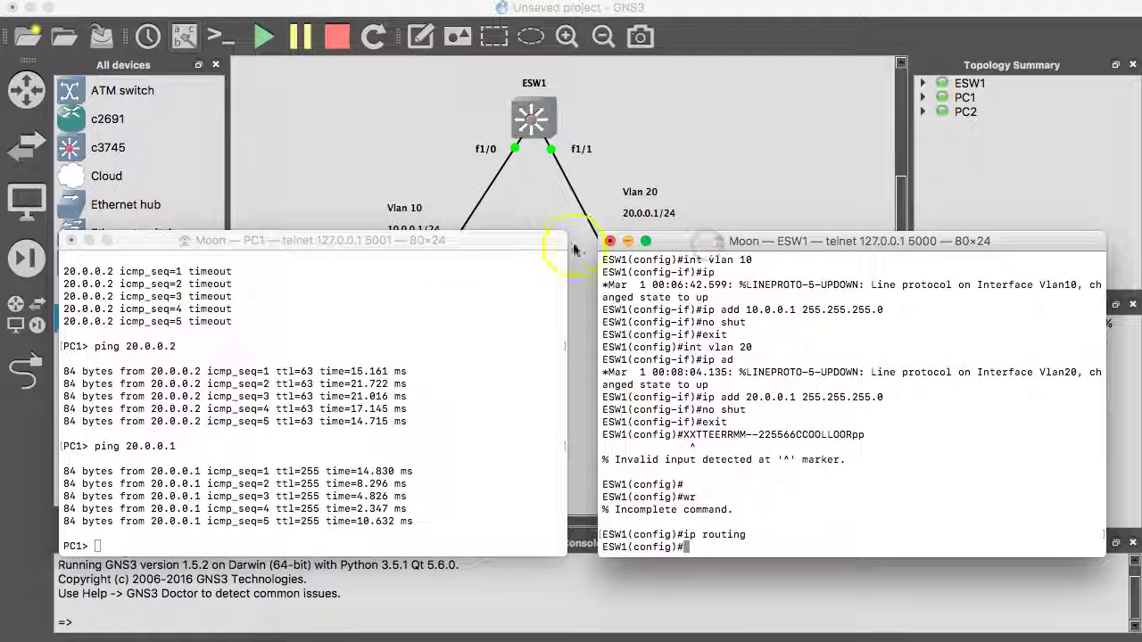